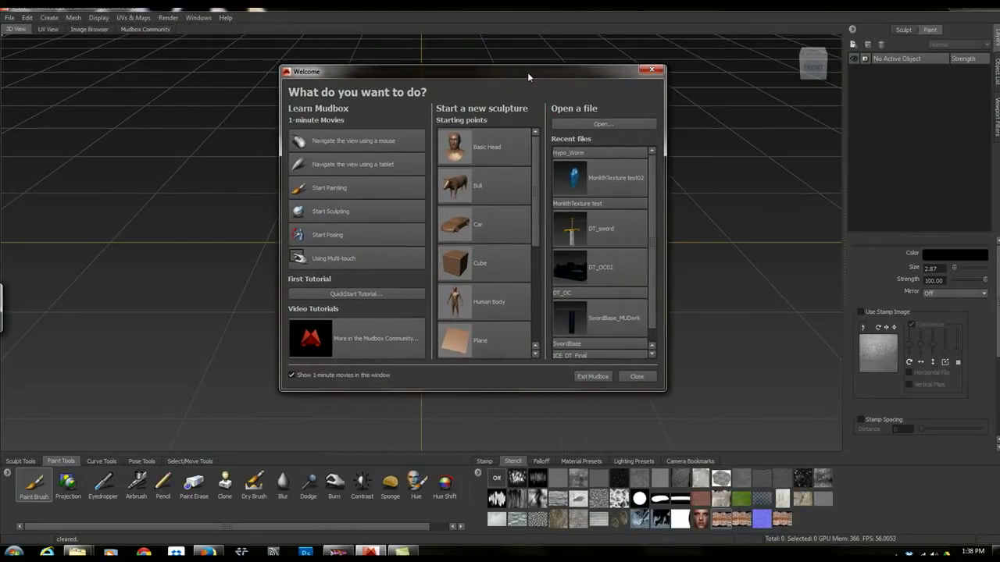
pyautogui.moveTo(527, 72)
pyautogui.mouseDown()
pyautogui.moveTo(566, 73)
pyautogui.moveTo(493, 79)
pyautogui.moveTo(516, 79)
pyautogui.mouseUp()
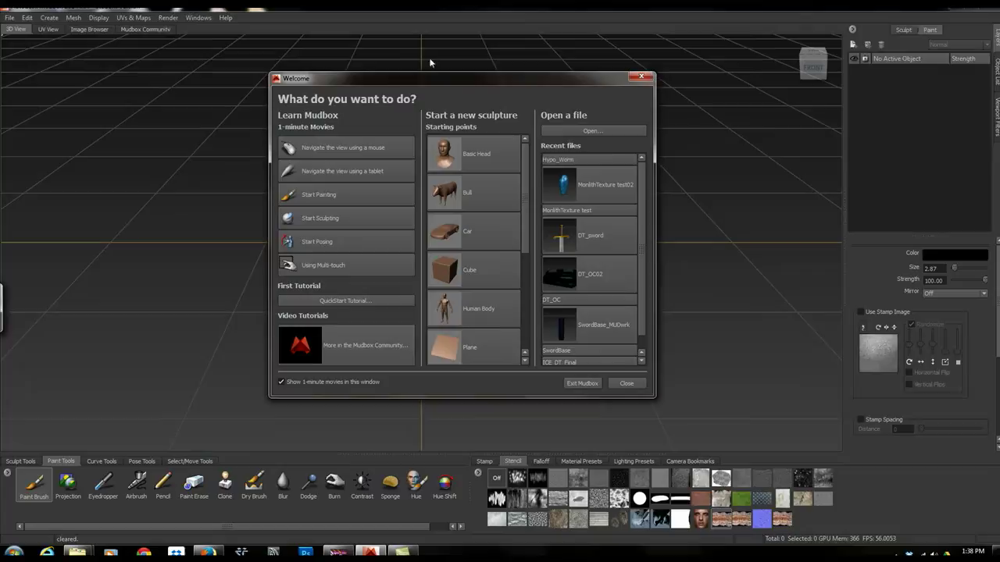
pyautogui.moveTo(454, 77)
pyautogui.mouseDown()
pyautogui.moveTo(456, 51)
pyautogui.moveTo(448, 75)
pyautogui.mouseUp()
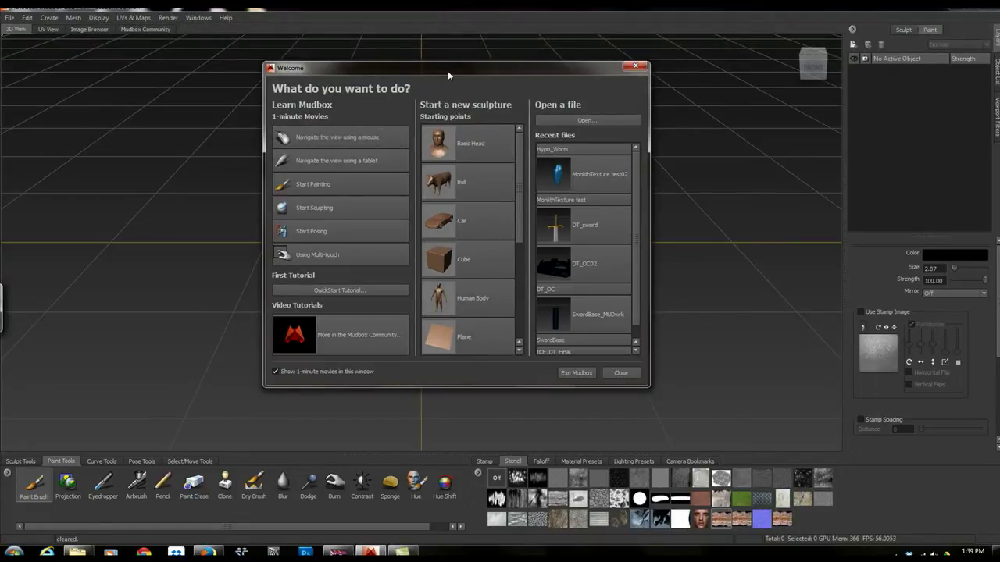
pyautogui.moveTo(449, 71); pyautogui.dragTo(462, 69)
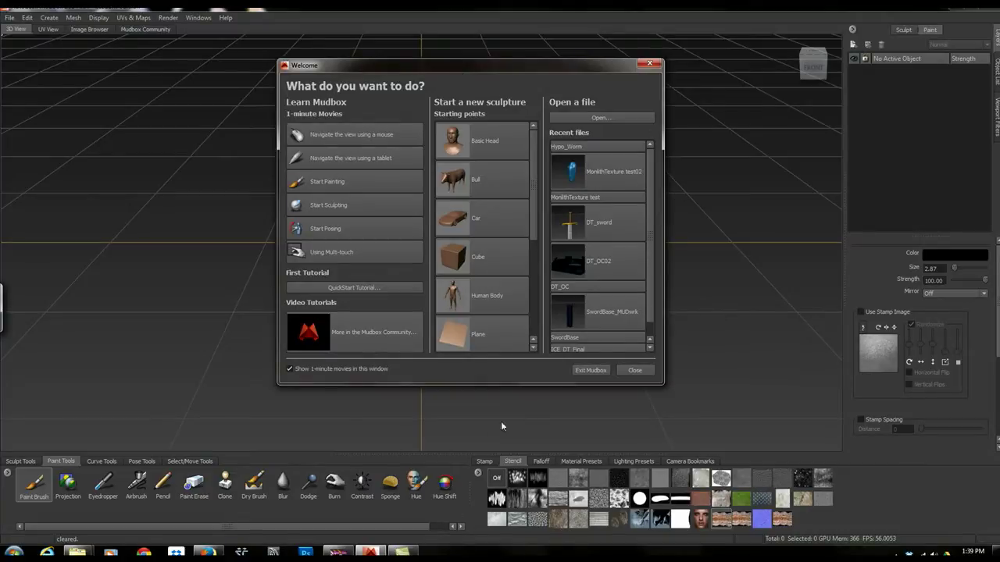
# Open the Hypo_Worm FBX file and keep the imported mesh despite its high-valence vertex
pyautogui.click(605, 115)
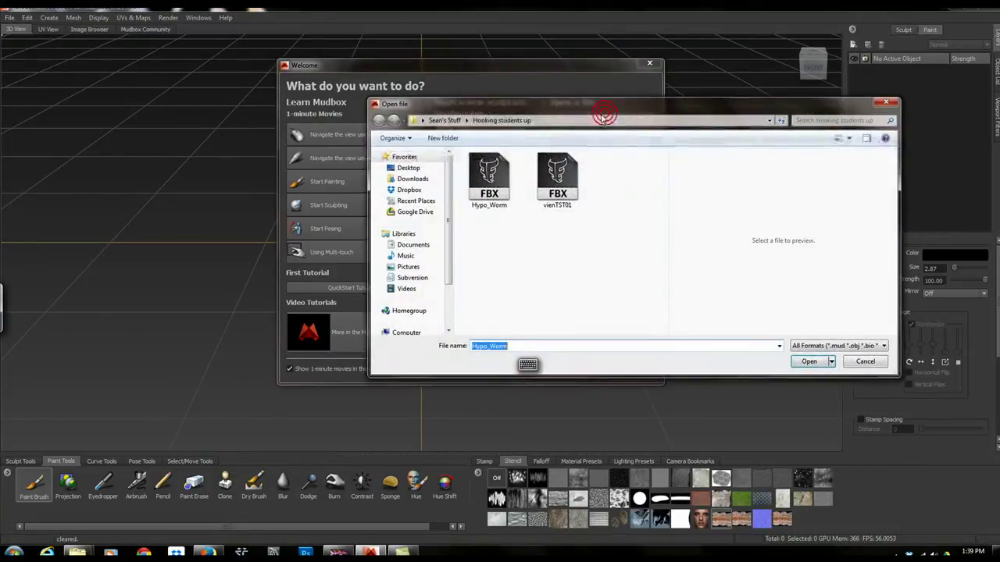
pyautogui.click(506, 182)
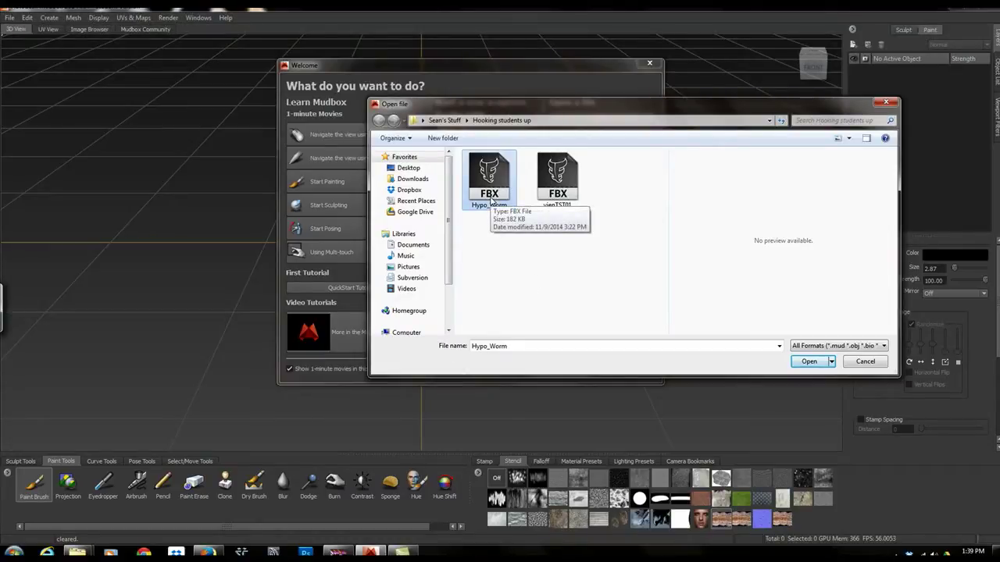
pyautogui.click(808, 362)
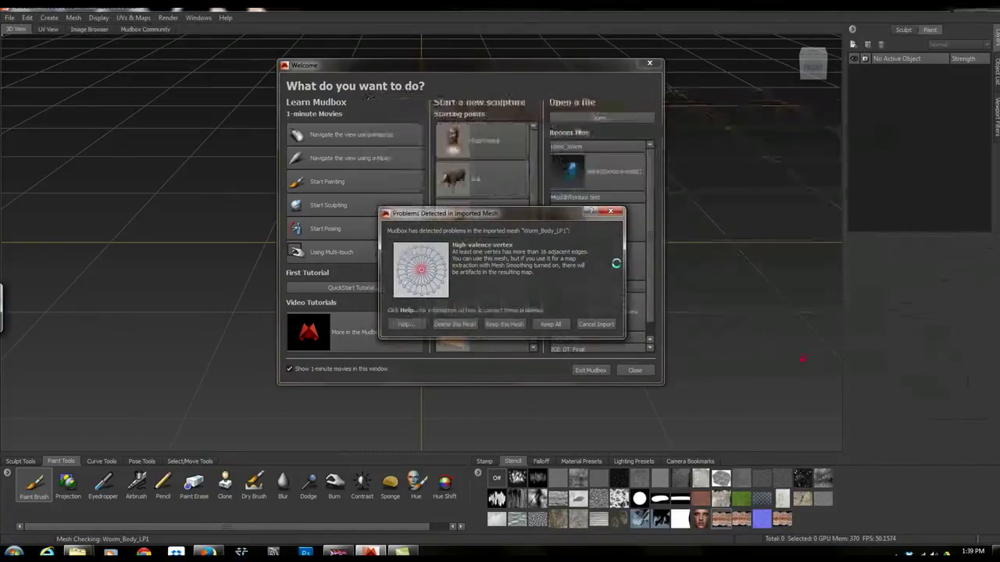
pyautogui.moveTo(433, 213); pyautogui.dragTo(311, 164)
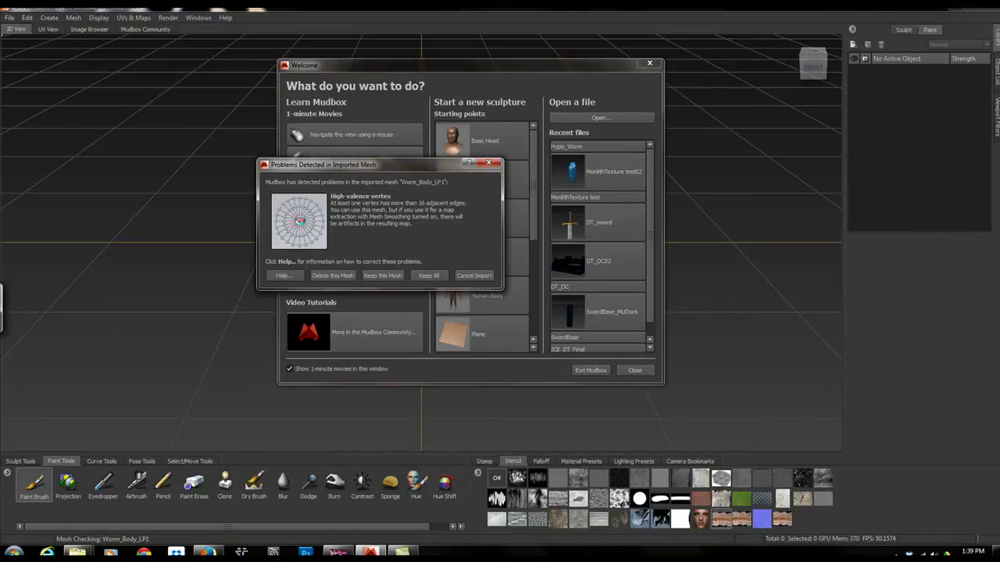
pyautogui.click(382, 275)
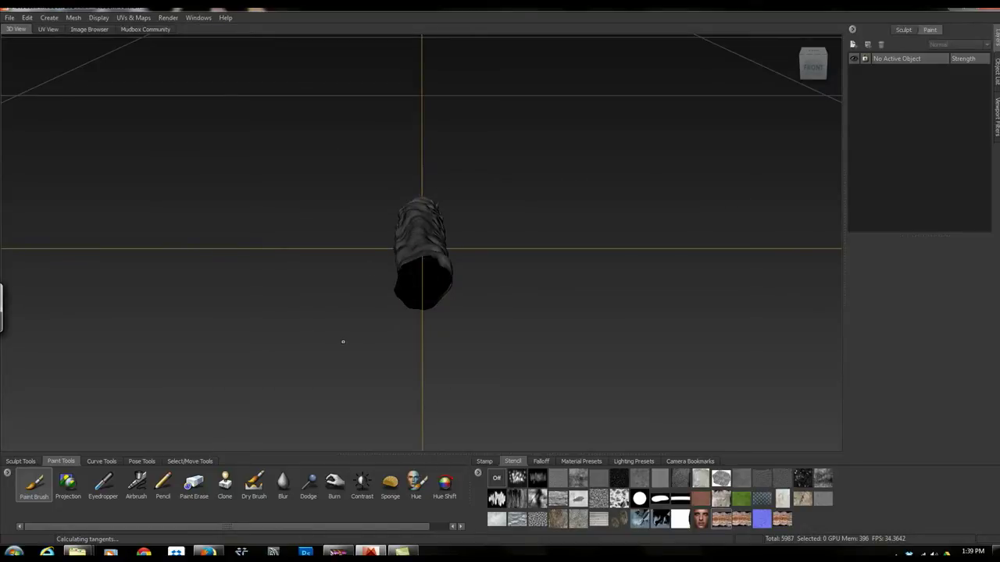
# Scale the worm body up uniformly until it spans a large part of the grid
pyautogui.keyDown('alt'); pyautogui.moveTo(358, 296); pyautogui.dragTo(203, 305); pyautogui.keyUp('alt')
pyautogui.keyDown('alt'); pyautogui.moveTo(514, 311); pyautogui.dragTo(574, 330, button='right'); pyautogui.keyUp('alt')
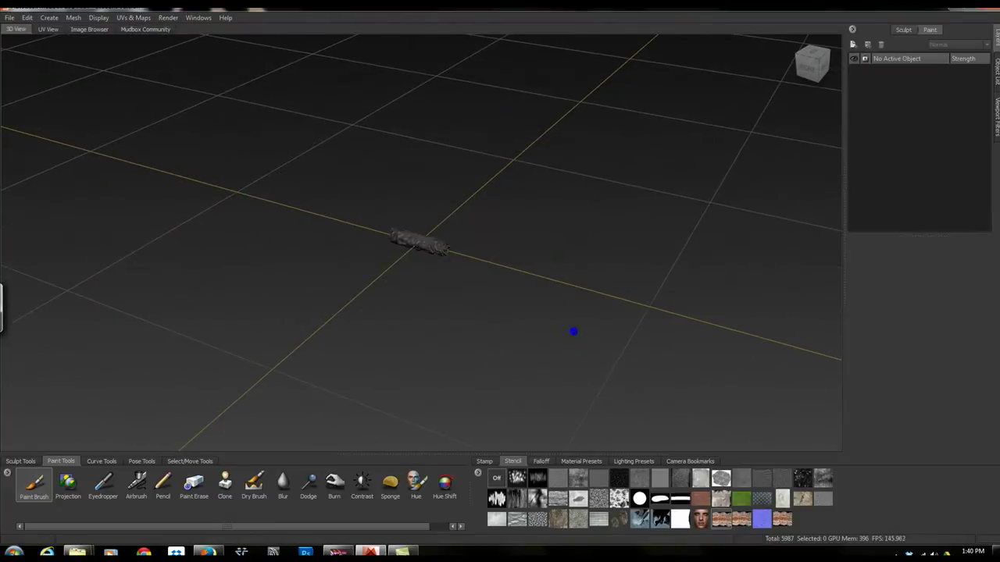
pyautogui.click(184, 461)
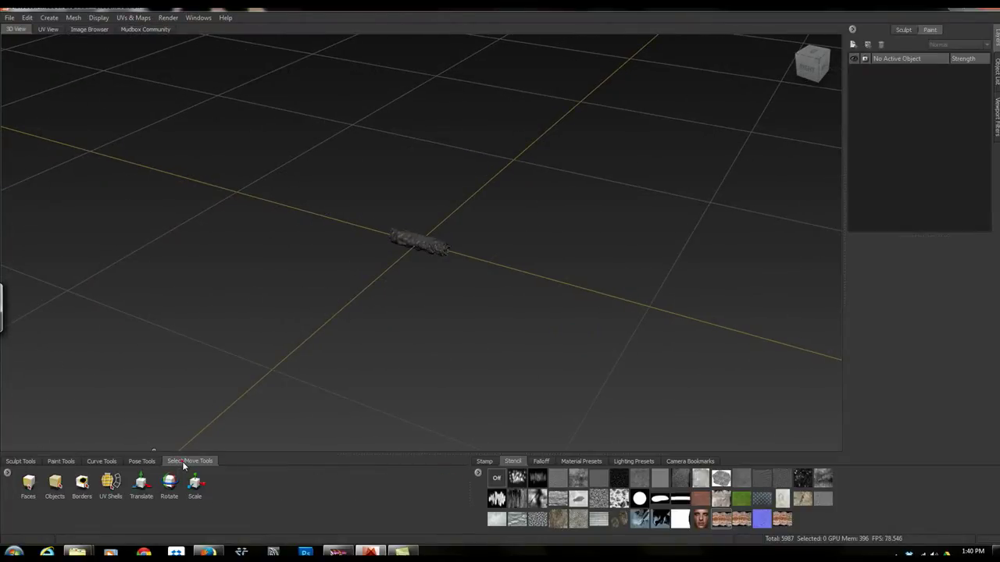
pyautogui.click(195, 484)
pyautogui.click(420, 244)
pyautogui.moveTo(420, 244); pyautogui.dragTo(422, 157)
pyautogui.keyDown('alt'); pyautogui.moveTo(498, 359); pyautogui.dragTo(463, 334, button='right'); pyautogui.keyUp('alt')
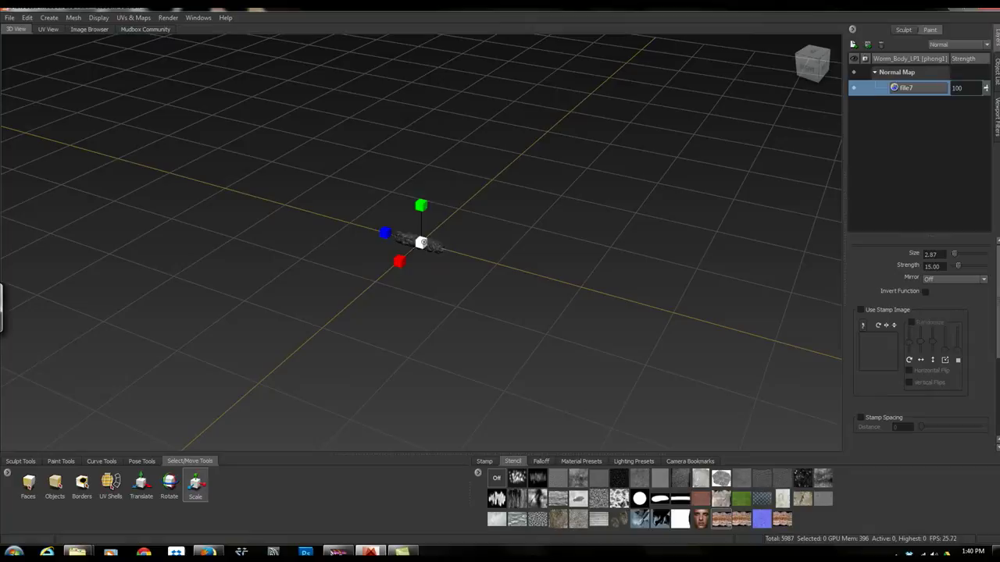
pyautogui.moveTo(422, 242); pyautogui.dragTo(666, 164)
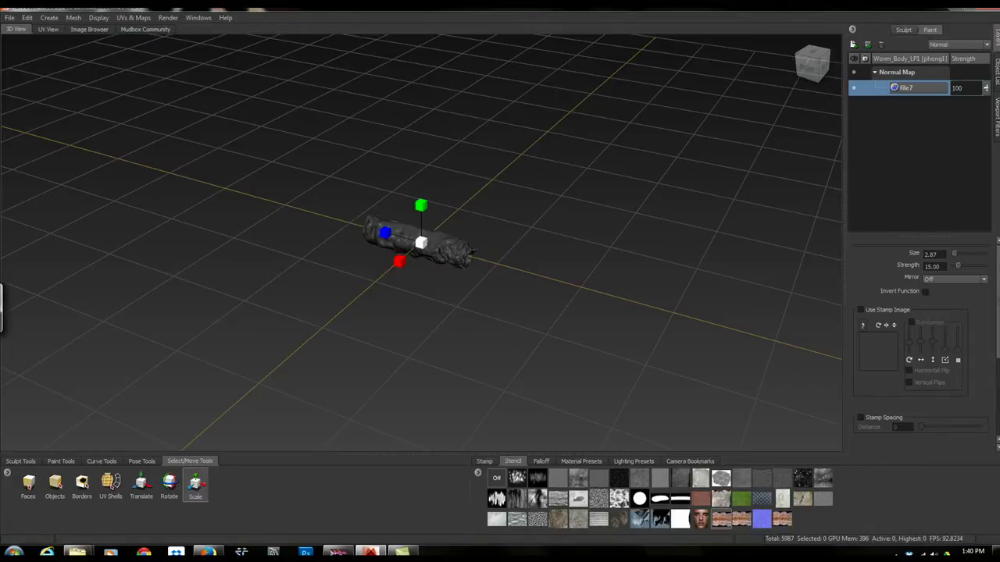
pyautogui.moveTo(420, 244); pyautogui.dragTo(575, 31)
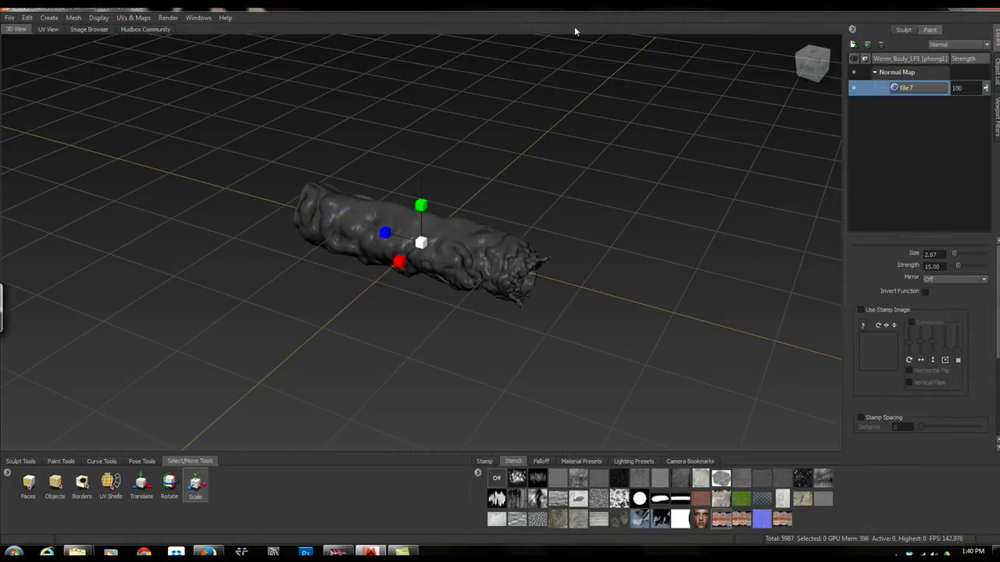
pyautogui.moveTo(421, 242); pyautogui.dragTo(664, 165)
pyautogui.scroll(-3, 740, 132)
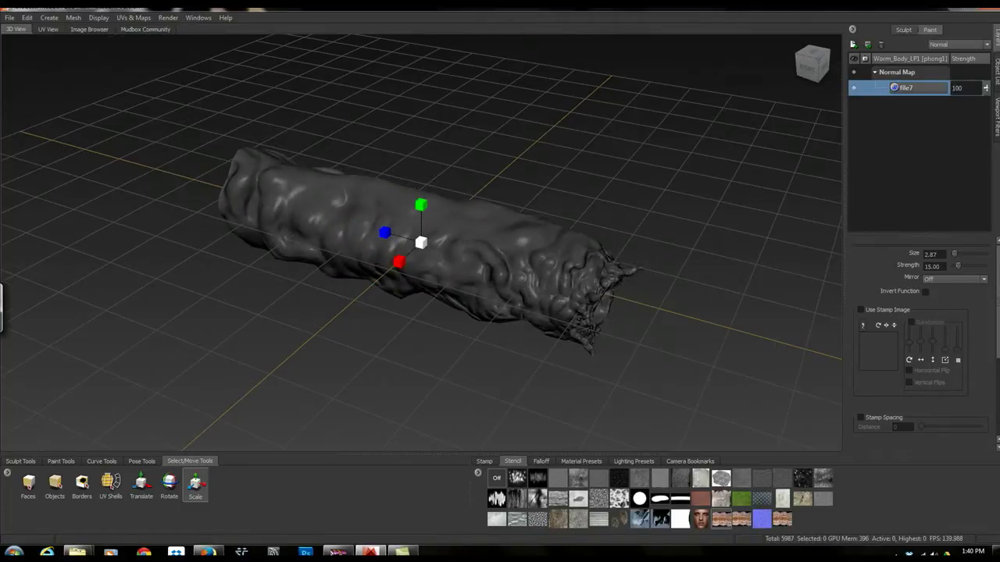
pyautogui.moveTo(421, 242); pyautogui.dragTo(496, 219)
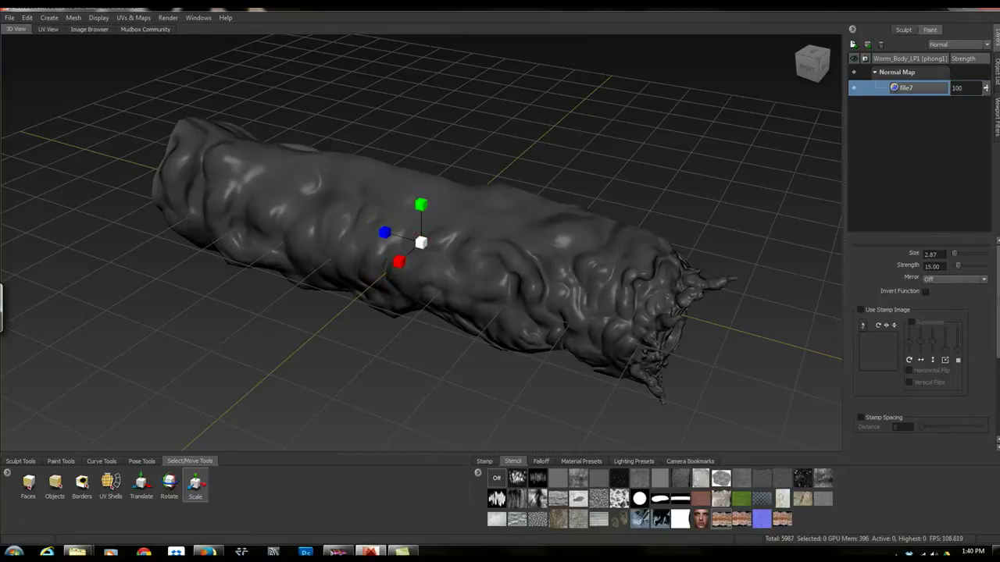
# Activate the Paint Brush tool for painting on the worm body
pyautogui.click(21, 461)
pyautogui.click(61, 461)
pyautogui.click(33, 484)
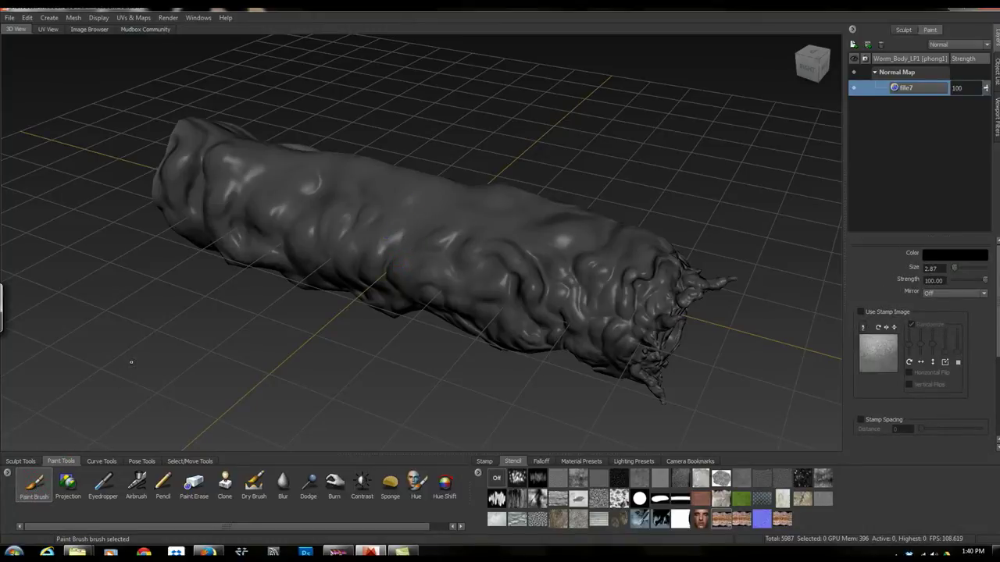
# Examine the enlarged worm body from both ends and review the viewport display options
pyautogui.scroll(-5, 293, 386)
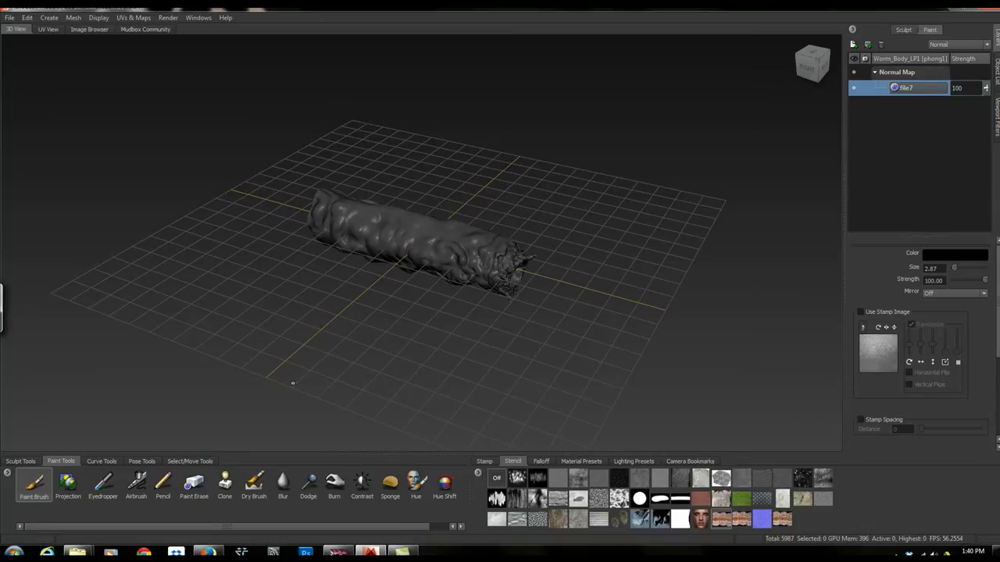
pyautogui.scroll(-2, 293, 383)
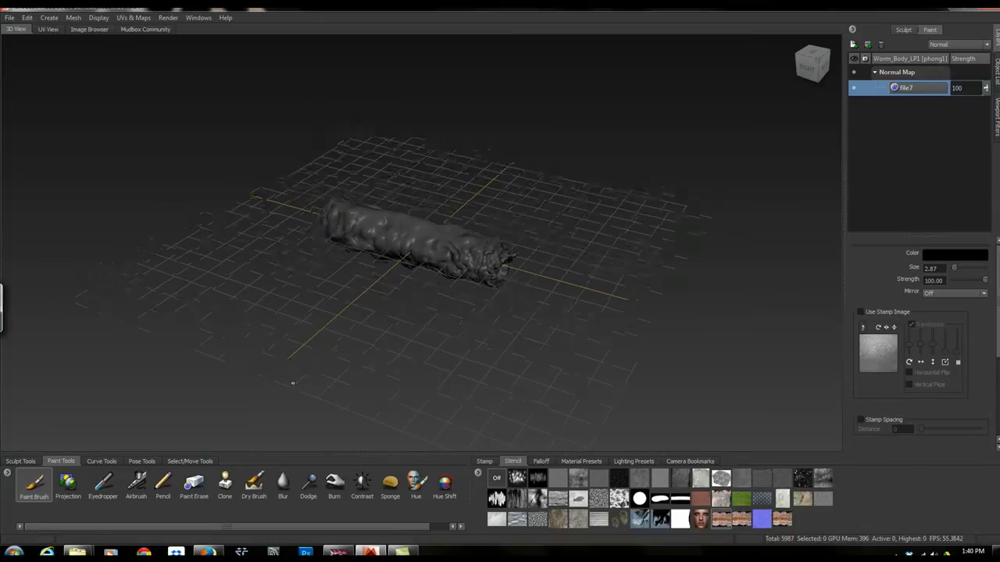
pyautogui.scroll(8, 366, 307)
pyautogui.scroll(-2, 376, 311)
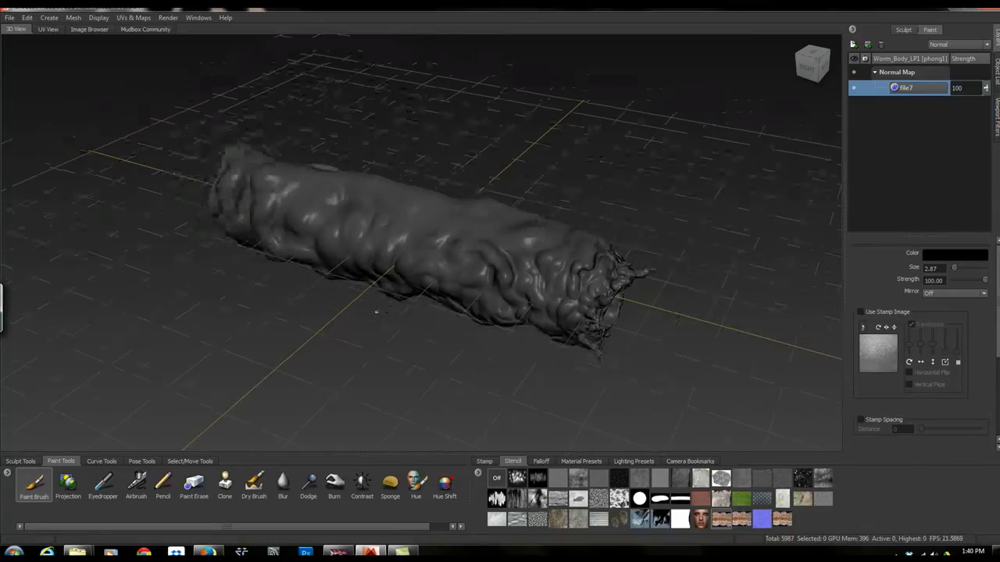
pyautogui.keyDown('alt'); pyautogui.moveTo(547, 336); pyautogui.dragTo(402, 376); pyautogui.keyUp('alt')
pyautogui.click(97, 18)
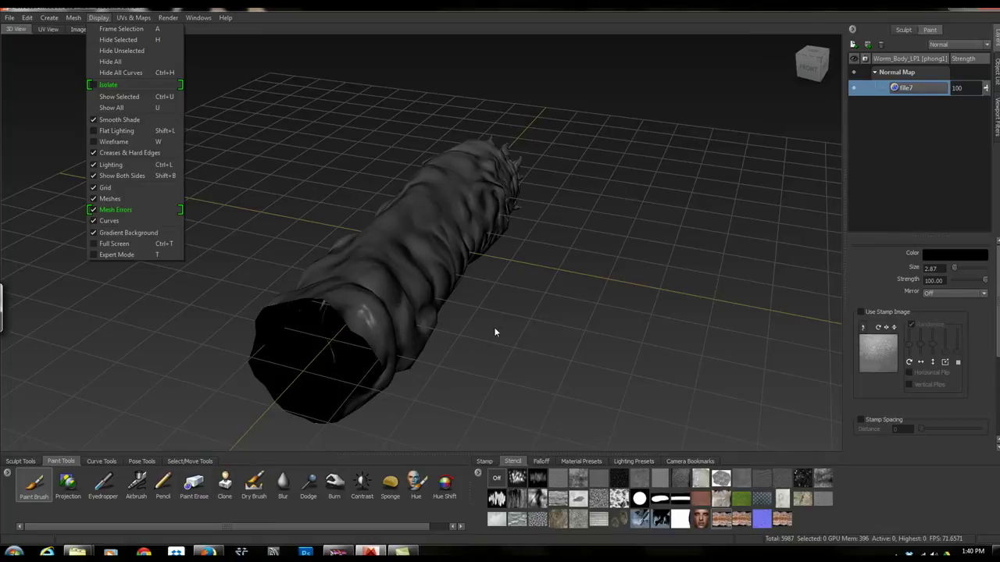
pyautogui.keyDown('alt'); pyautogui.moveTo(494, 330); pyautogui.dragTo(679, 382); pyautogui.keyUp('alt')
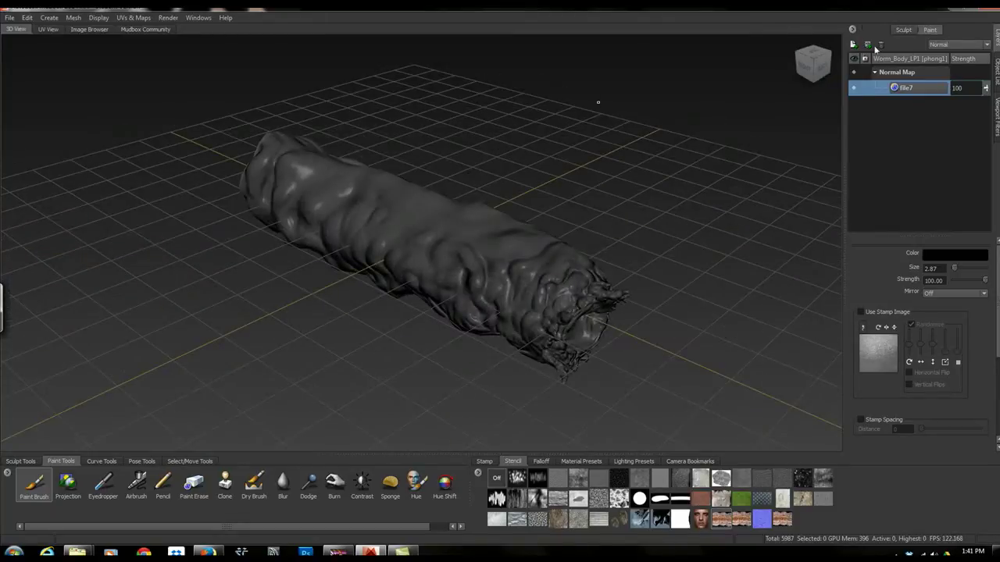
# Create a paint layer named Base in the Diffuse channel for the worm body
pyautogui.rightClick(902, 113)
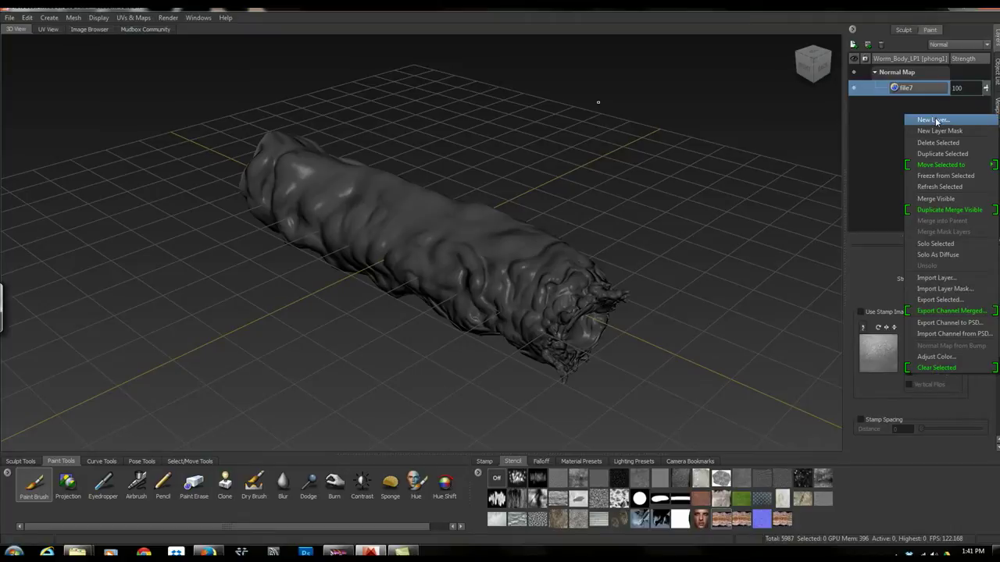
pyautogui.click(935, 121)
pyautogui.click(483, 288)
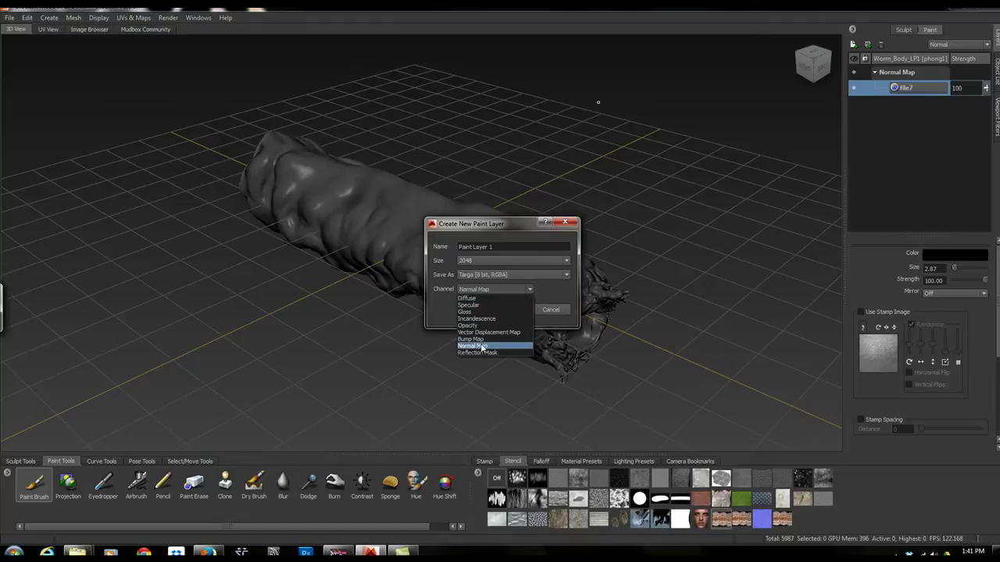
pyautogui.click(467, 298)
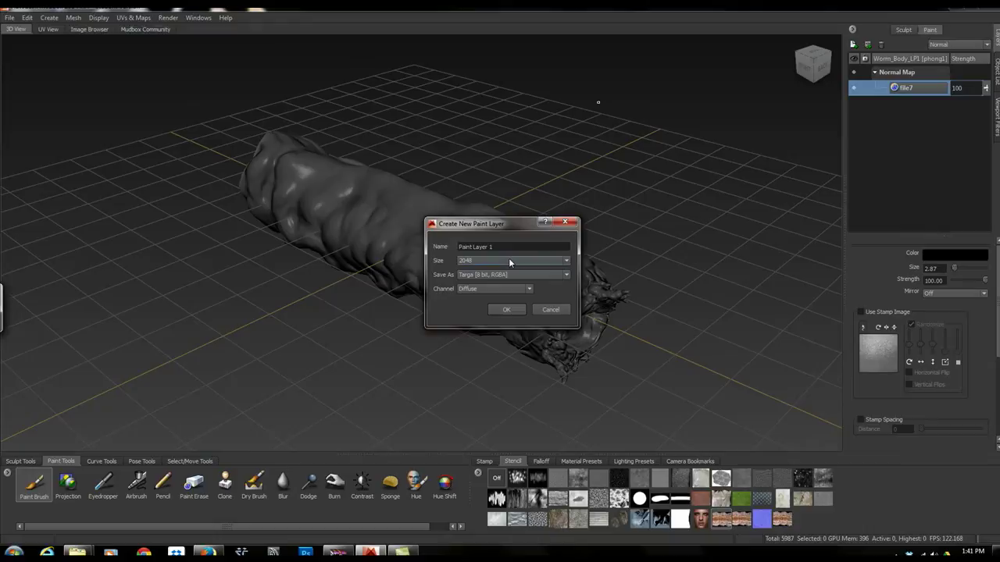
pyautogui.moveTo(508, 247); pyautogui.dragTo(368, 246)
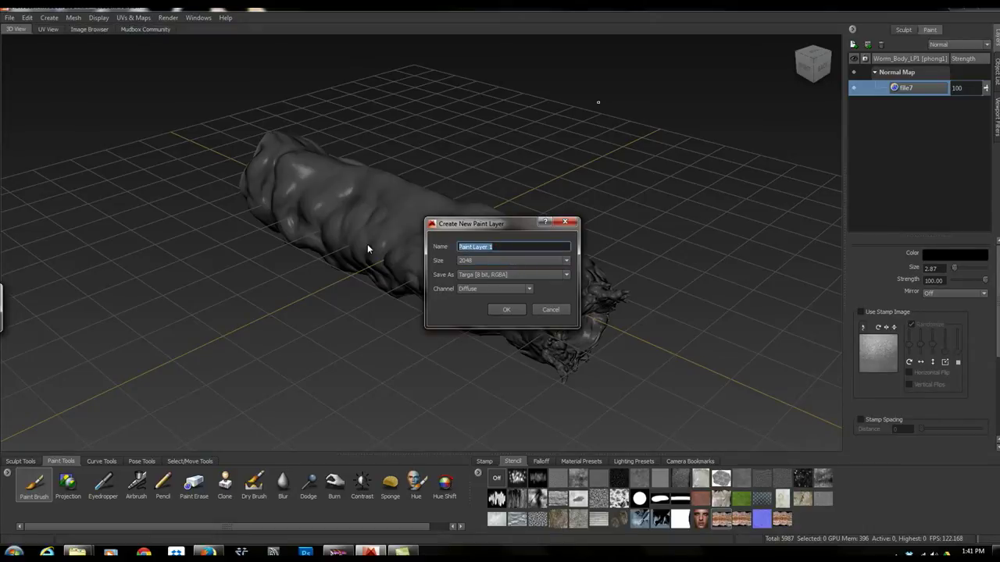
pyautogui.write('Bas')
pyautogui.press('BackSpace')
pyautogui.write('ase')
pyautogui.click(504, 310)
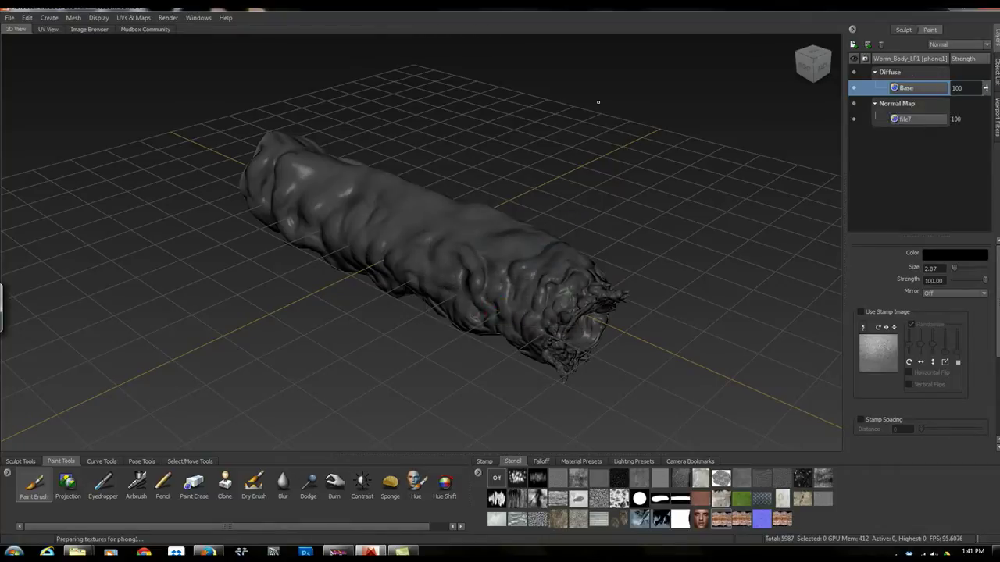
# Create a second paint layer named Base_Spec in the Specular channel
pyautogui.rightClick(899, 155)
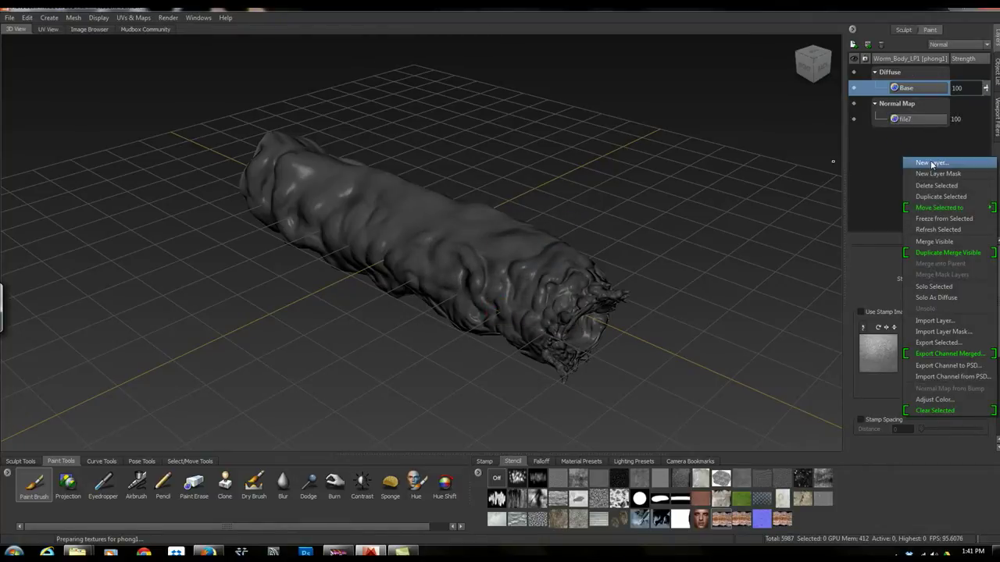
pyautogui.click(933, 164)
pyautogui.click(489, 289)
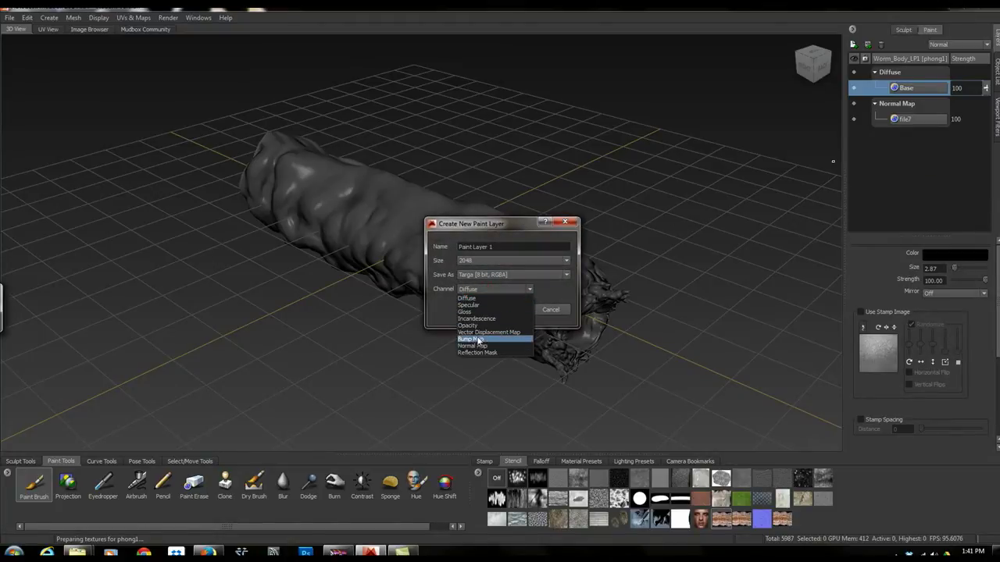
pyautogui.click(471, 304)
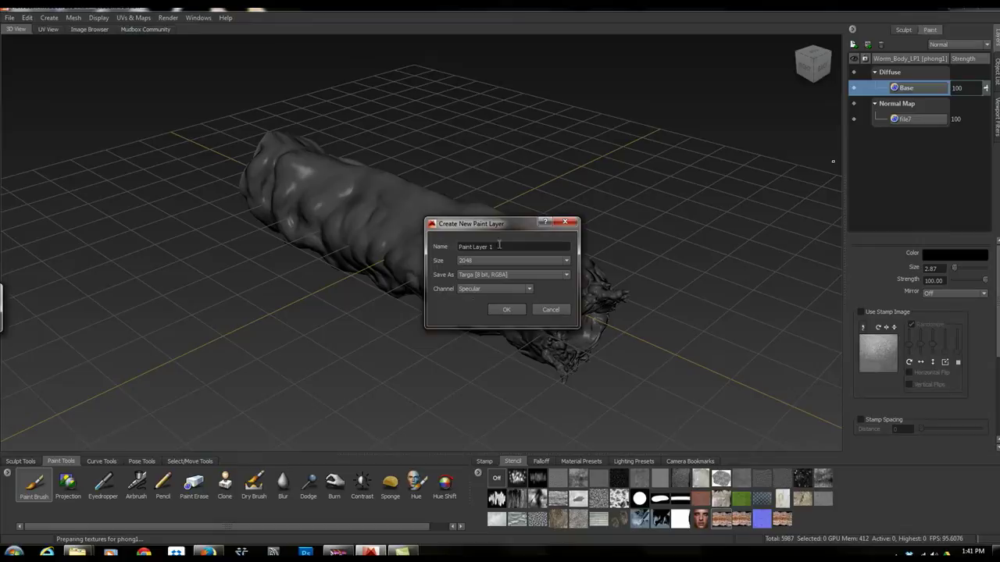
pyautogui.moveTo(498, 246); pyautogui.dragTo(395, 243)
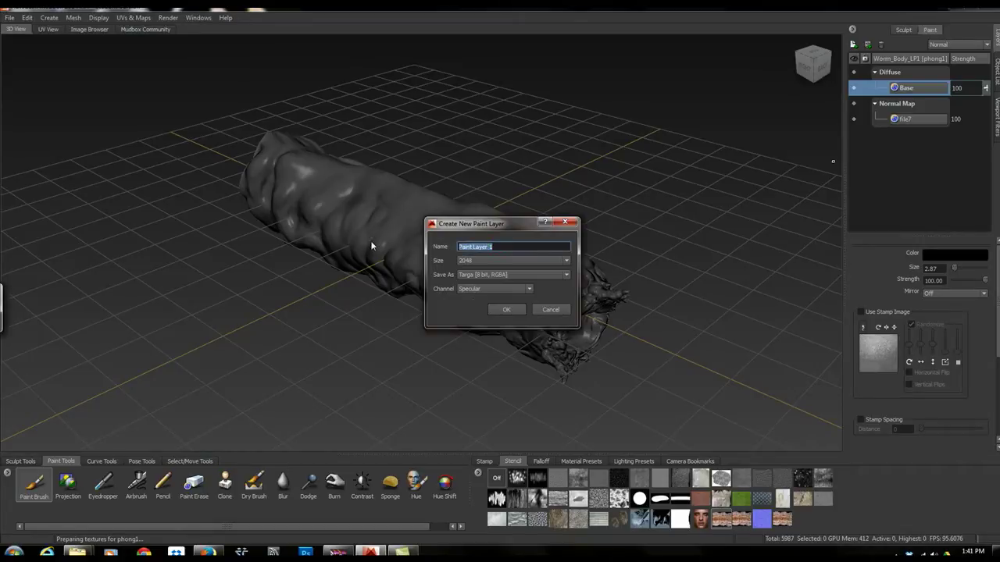
pyautogui.write('Base')
pyautogui.click(520, 310)
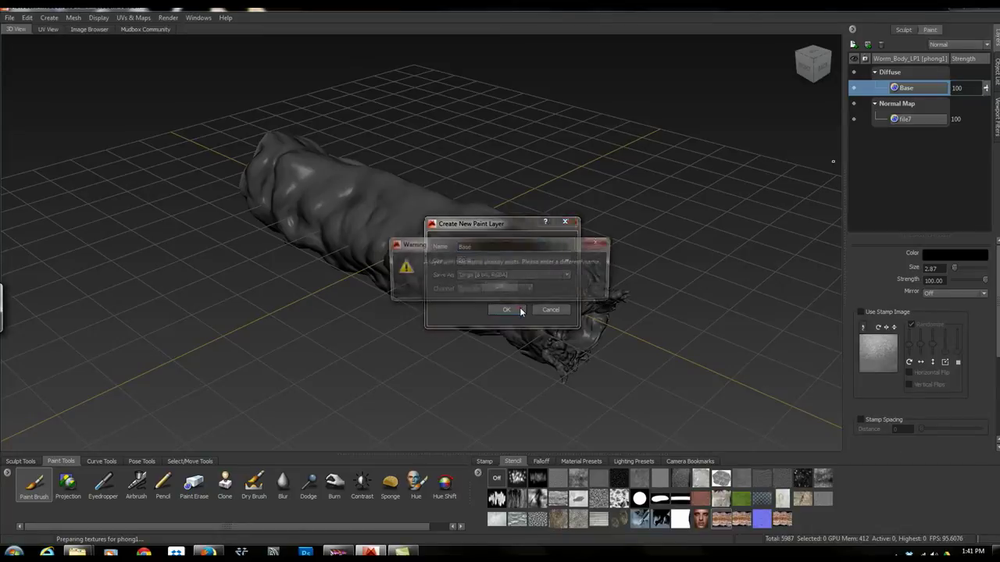
pyautogui.click(487, 287)
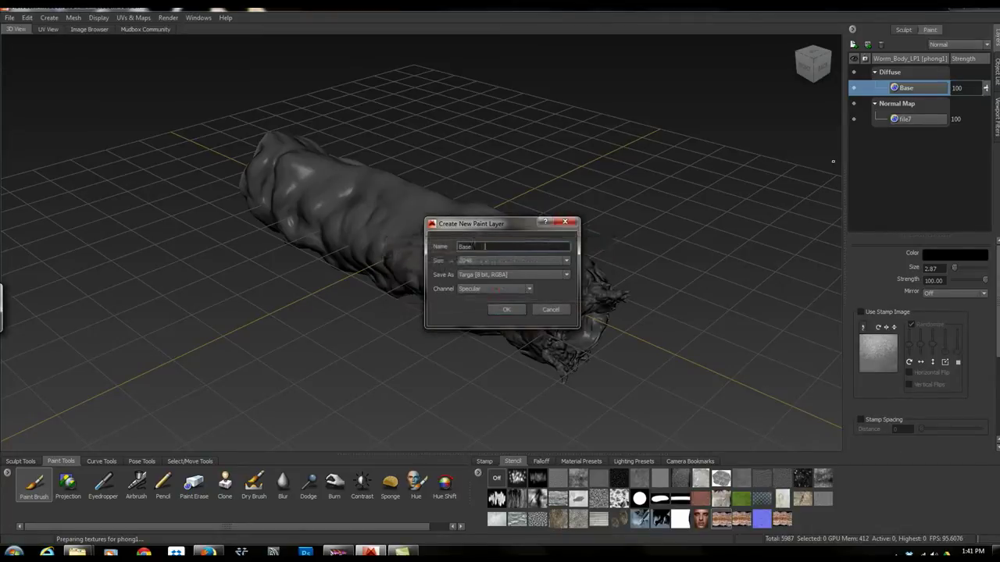
pyautogui.write('_Spec')
pyautogui.click(506, 310)
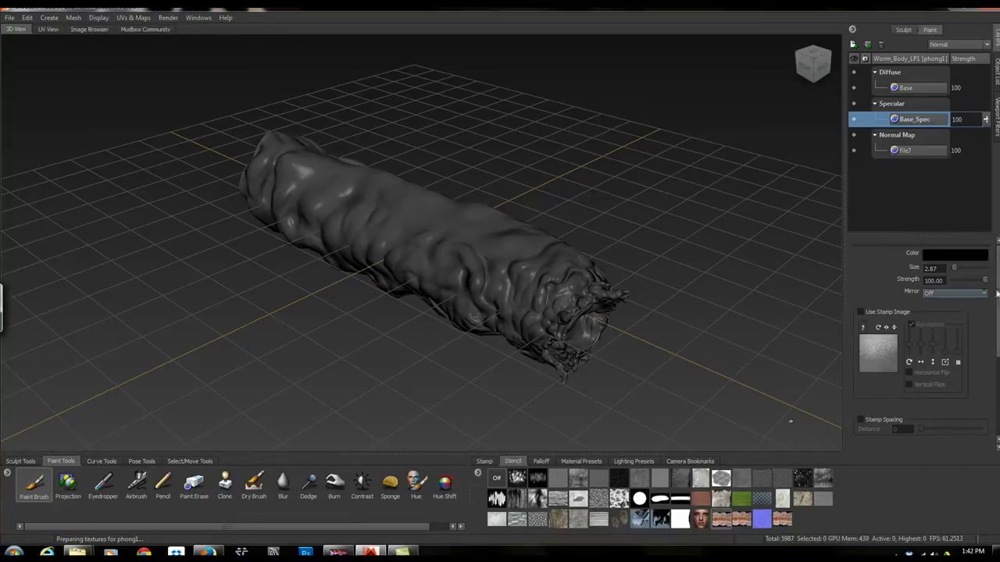
# Flood the Base_Spec layer with black and inspect the worm's surface up close
pyautogui.scroll(-5, 997, 293)
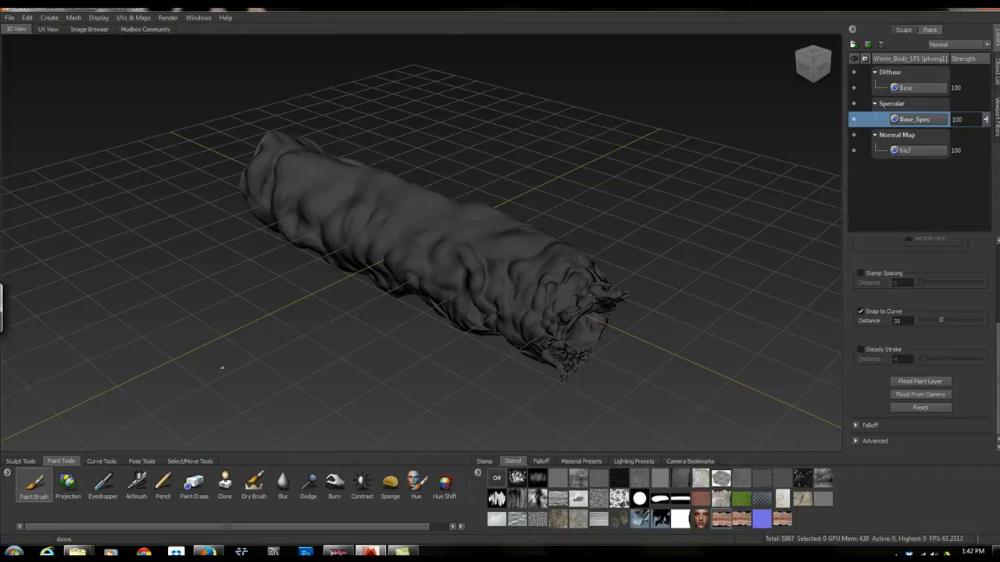
pyautogui.keyDown('alt'); pyautogui.moveTo(222, 368); pyautogui.dragTo(469, 310); pyautogui.keyUp('alt')
pyautogui.keyDown('alt'); pyautogui.moveTo(258, 274); pyautogui.dragTo(362, 277, button='right'); pyautogui.keyUp('alt')
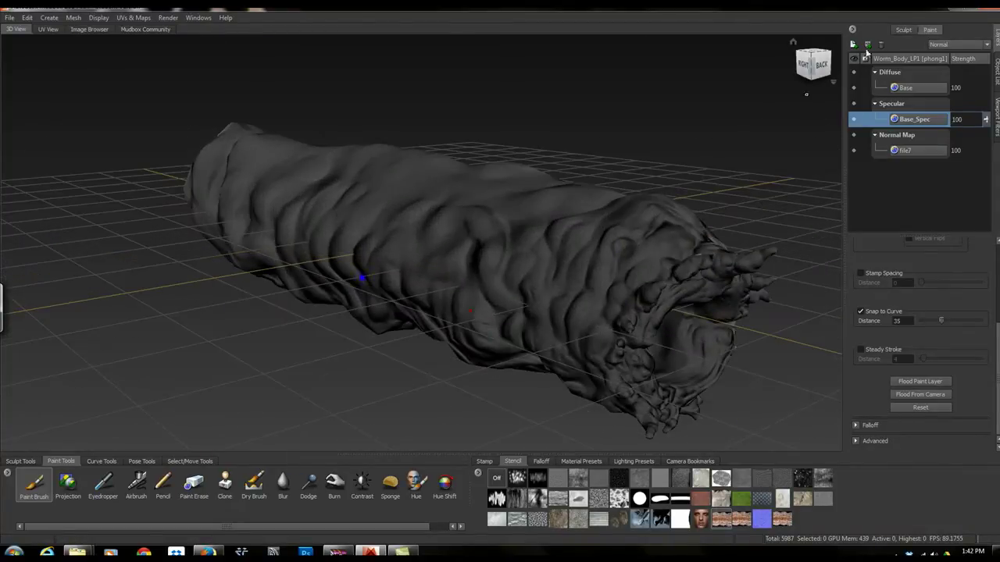
# Try the diffuse Base layer at a strength of 17 and restore it to 100
pyautogui.click(955, 85)
pyautogui.moveTo(986, 87); pyautogui.dragTo(990, 138)
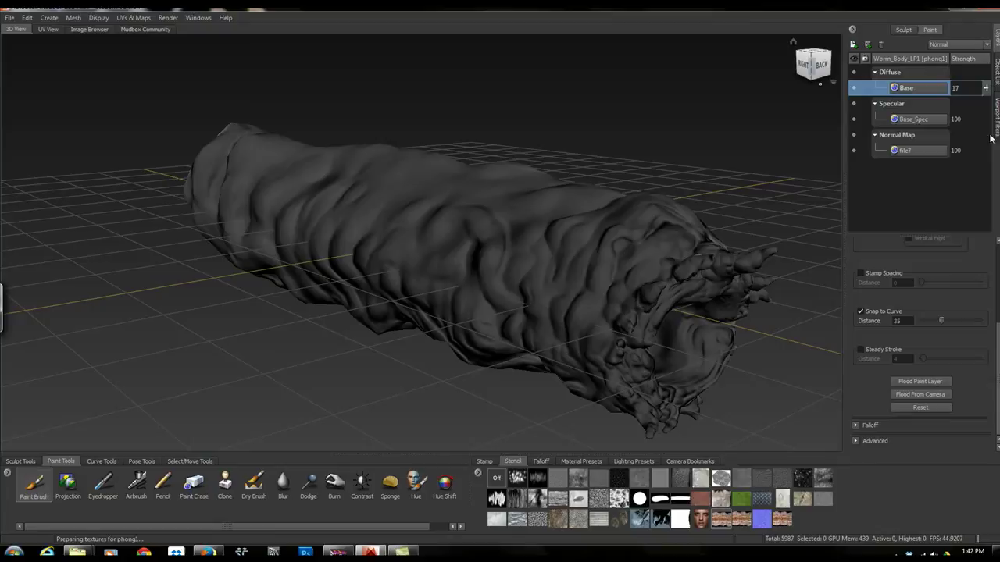
pyautogui.moveTo(986, 90); pyautogui.dragTo(990, 39)
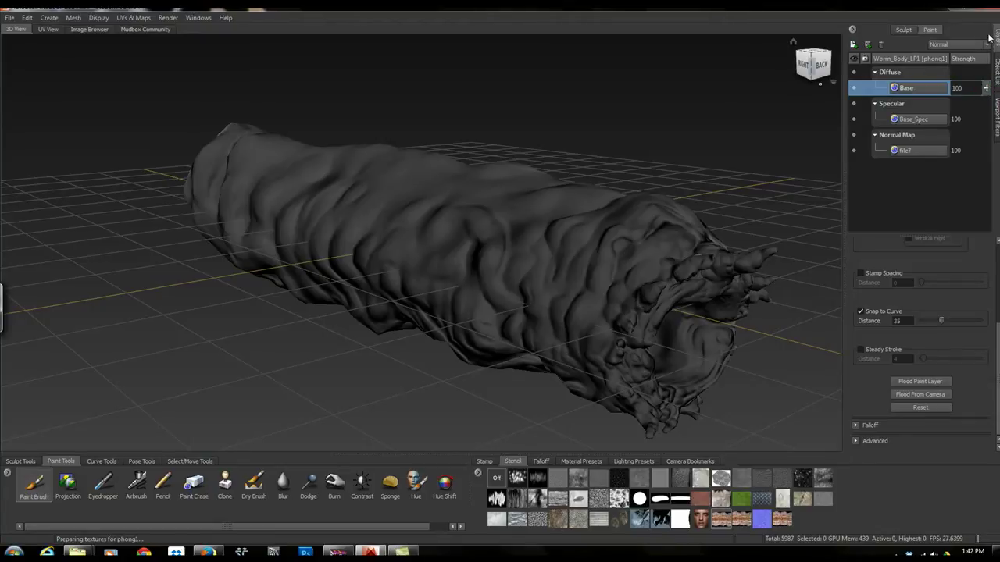
# Try the file7 normal map layer at strengths of 84 and 74 and restore it to 100
pyautogui.click(932, 154)
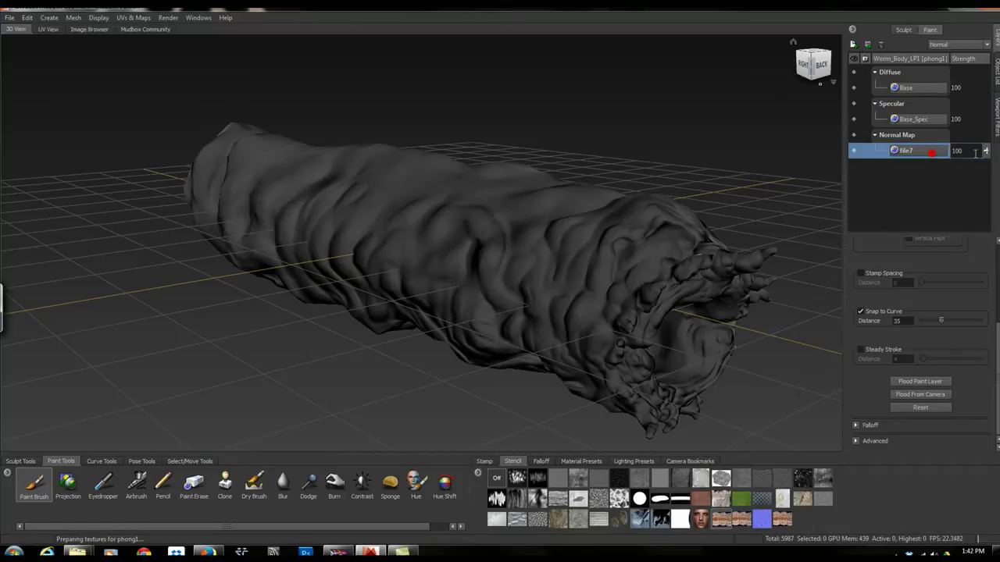
pyautogui.moveTo(986, 152); pyautogui.dragTo(990, 187)
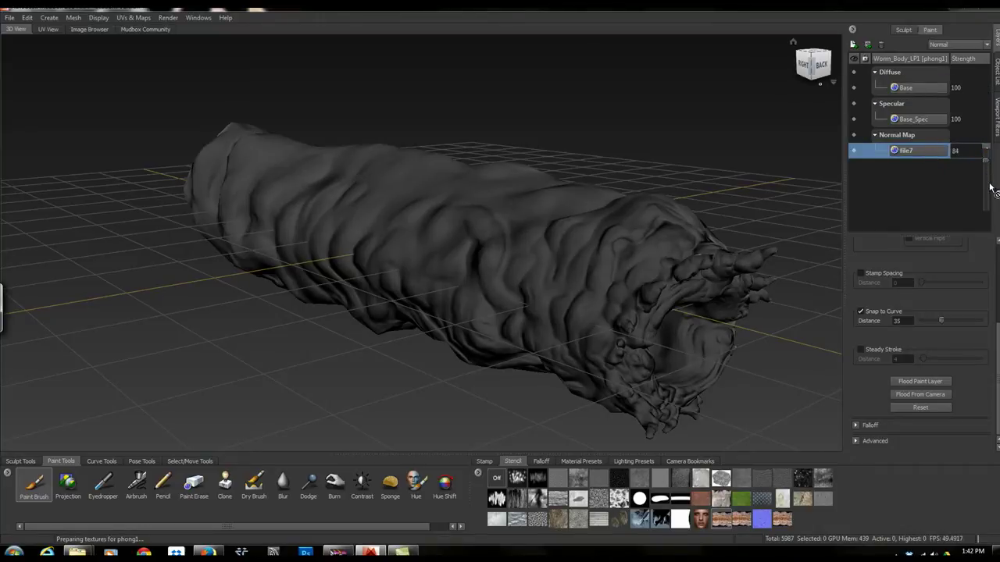
pyautogui.click(986, 175)
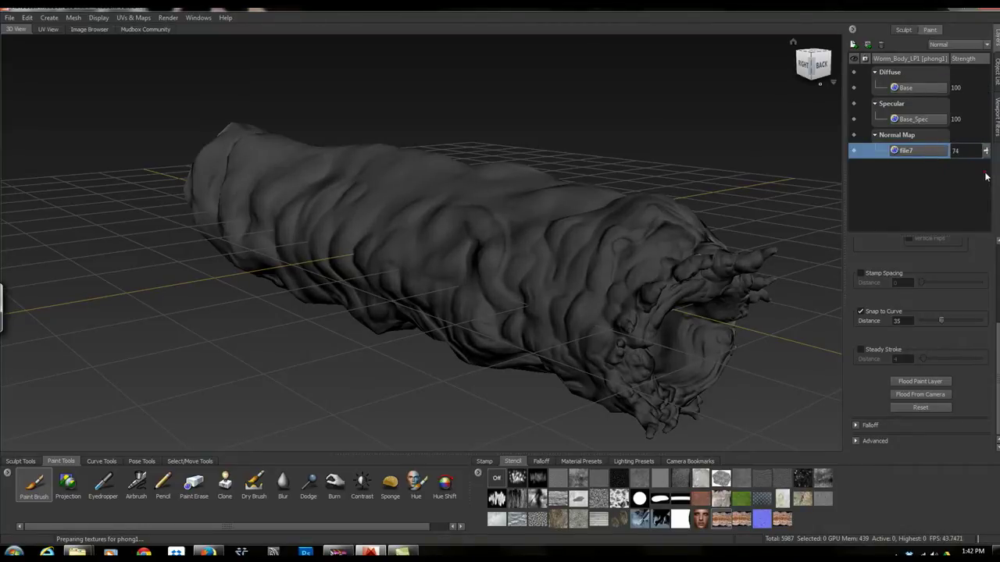
pyautogui.moveTo(986, 152); pyautogui.dragTo(980, 132)
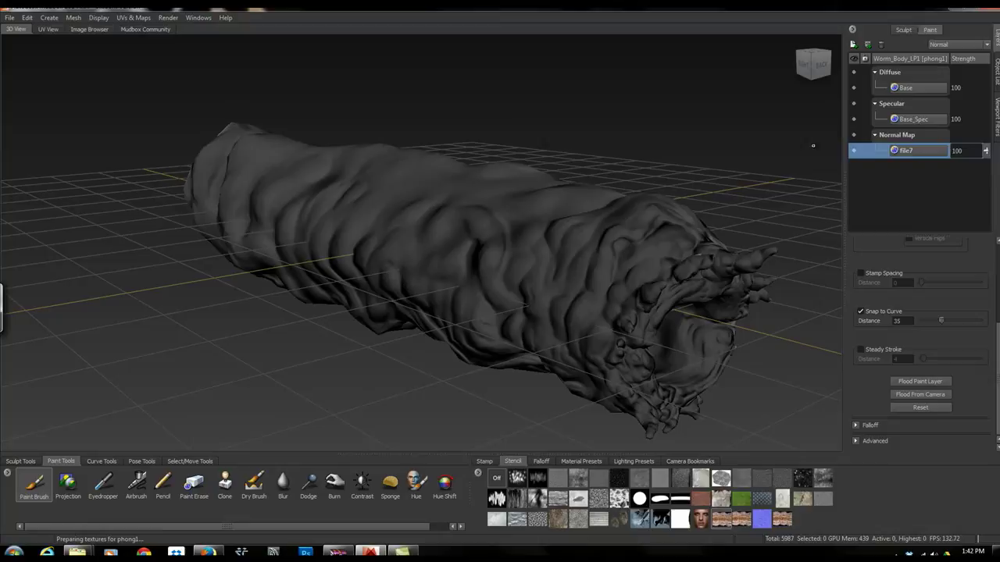
pyautogui.click(854, 150)
# Choose the Projection brush for painting the worm and look up the option for adding a stencil
pyautogui.keyDown('alt'); pyautogui.moveTo(561, 134); pyautogui.dragTo(773, 213); pyautogui.keyUp('alt')
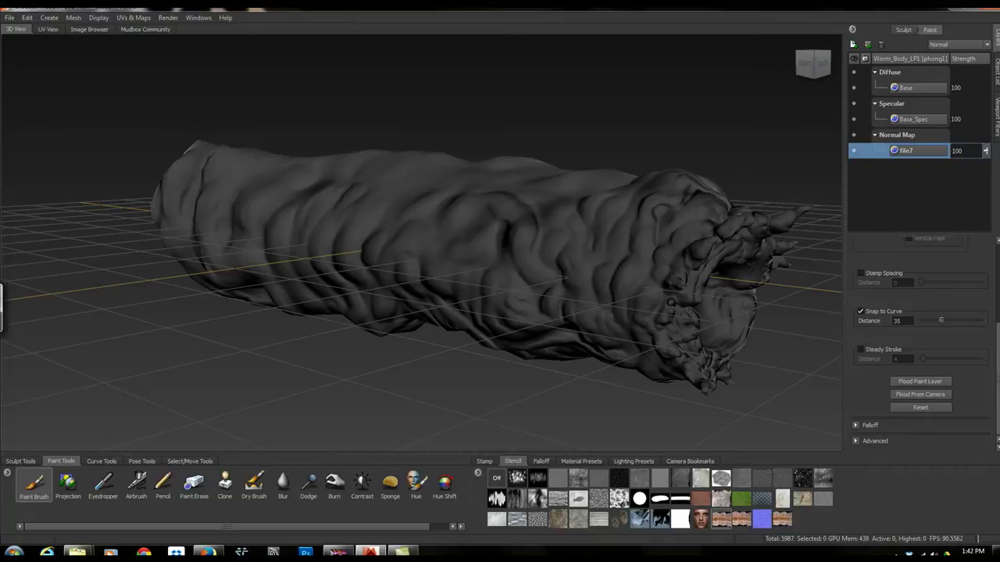
pyautogui.click(66, 489)
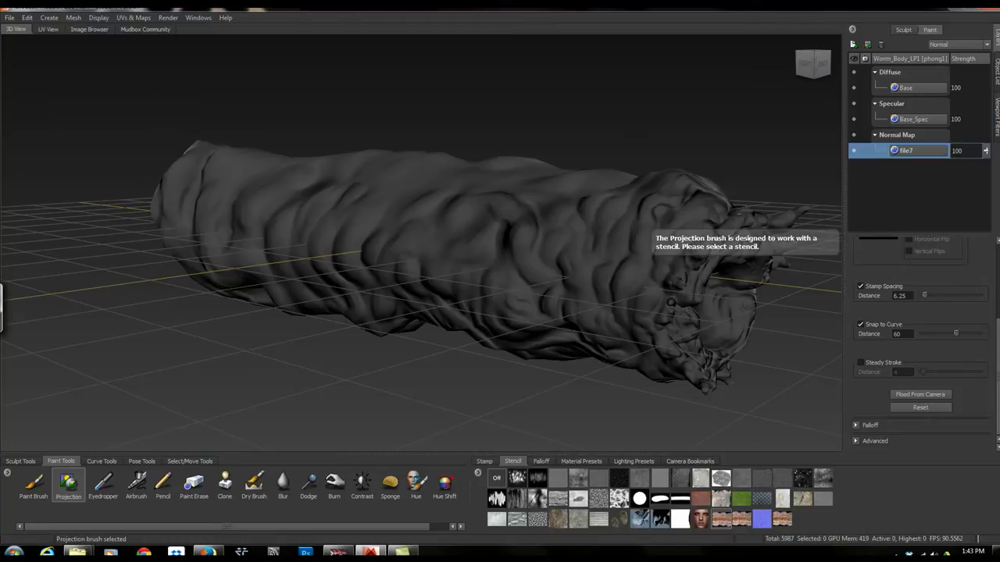
pyautogui.click(479, 473)
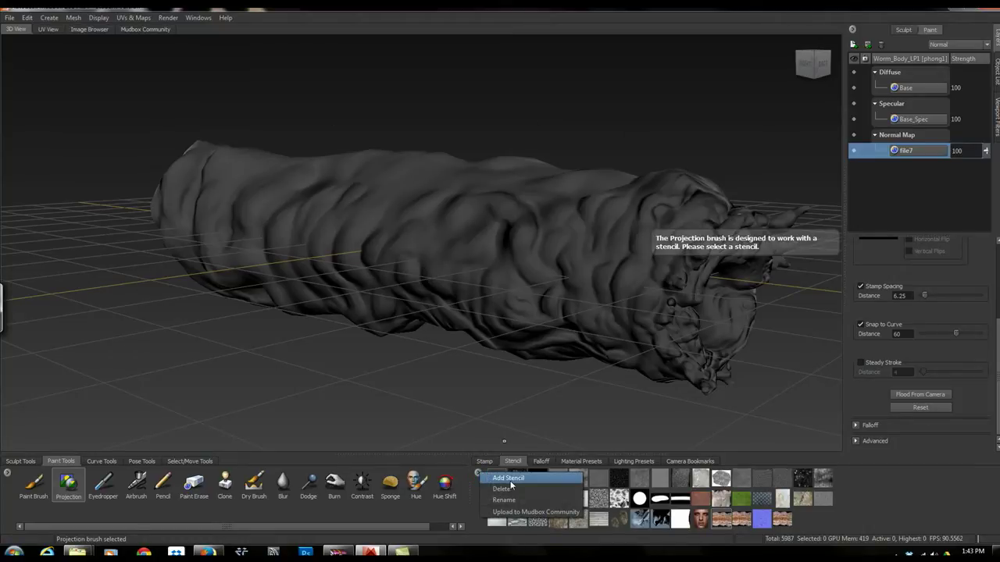
# Set the bug3.jpg caterpillar photo as the stencil and return to the 3D view
pyautogui.click(75, 31)
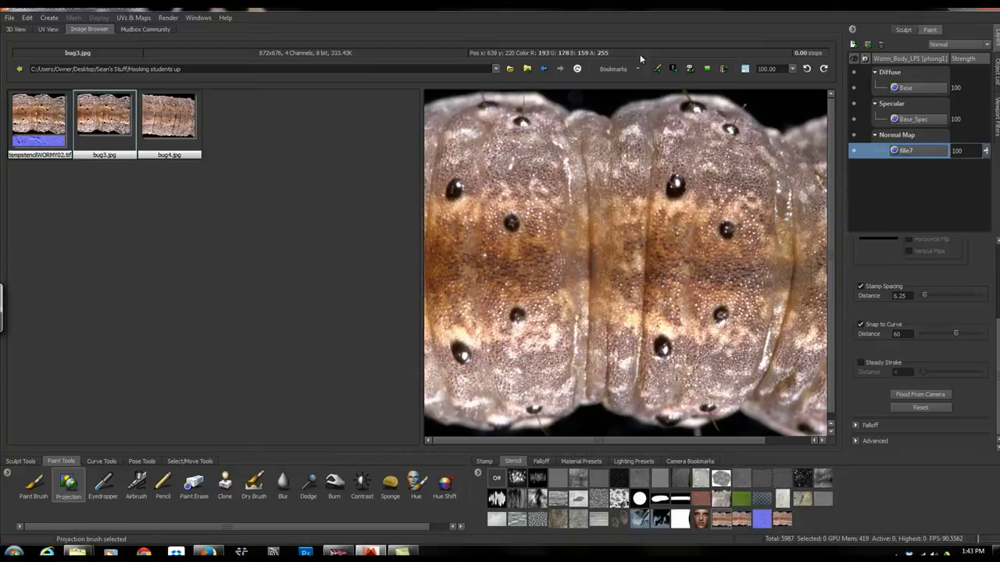
pyautogui.click(510, 69)
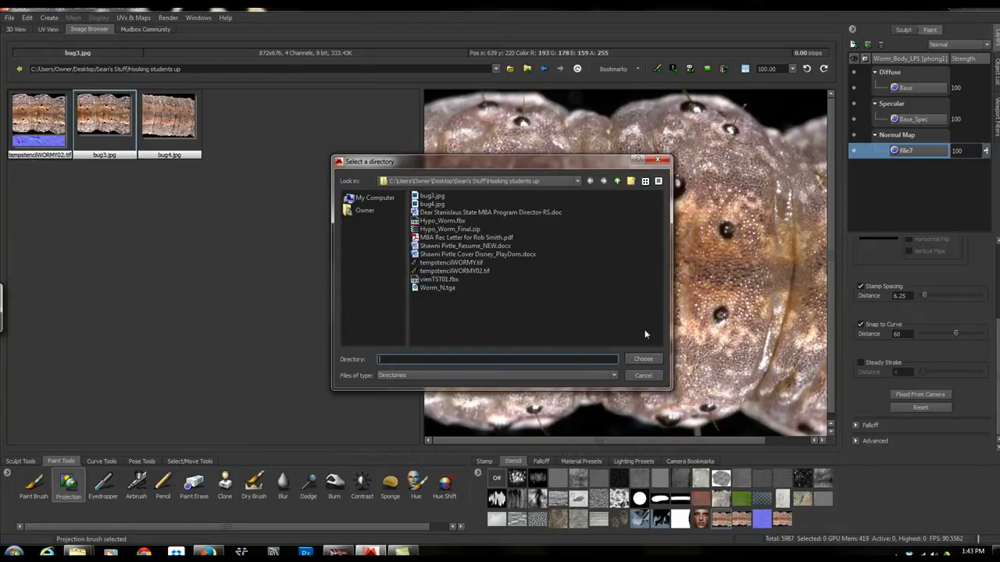
pyautogui.click(658, 159)
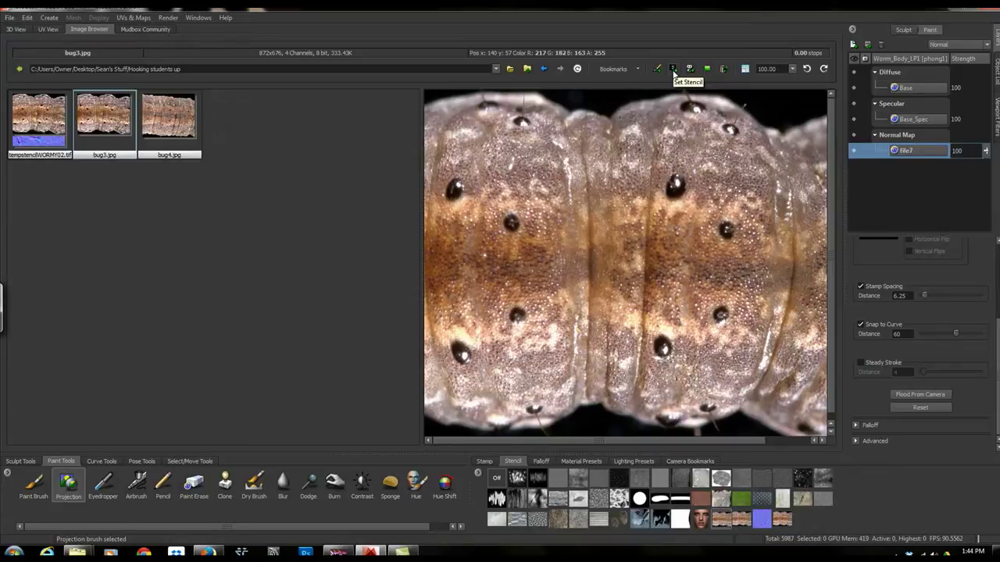
pyautogui.click(16, 29)
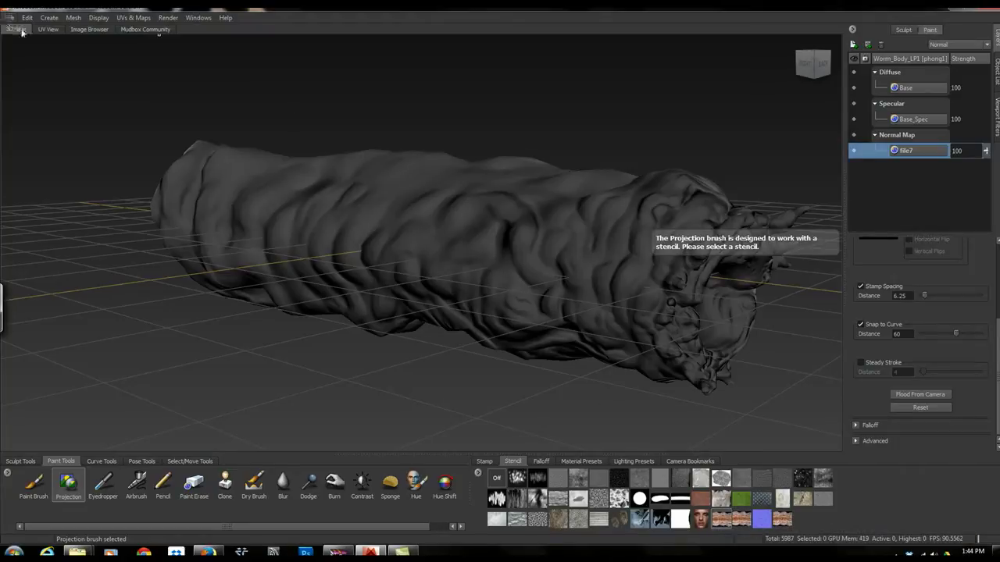
pyautogui.click(88, 30)
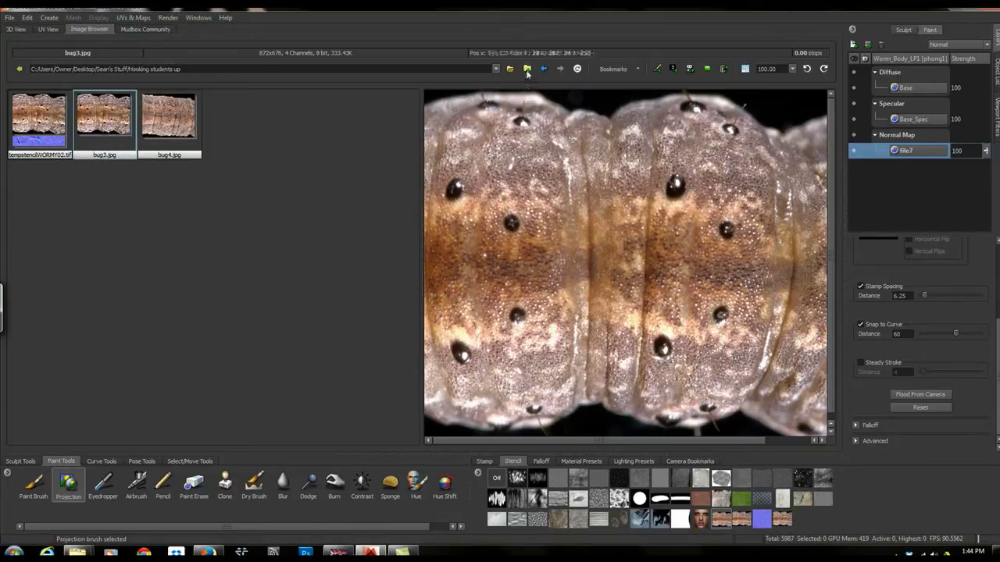
pyautogui.click(674, 71)
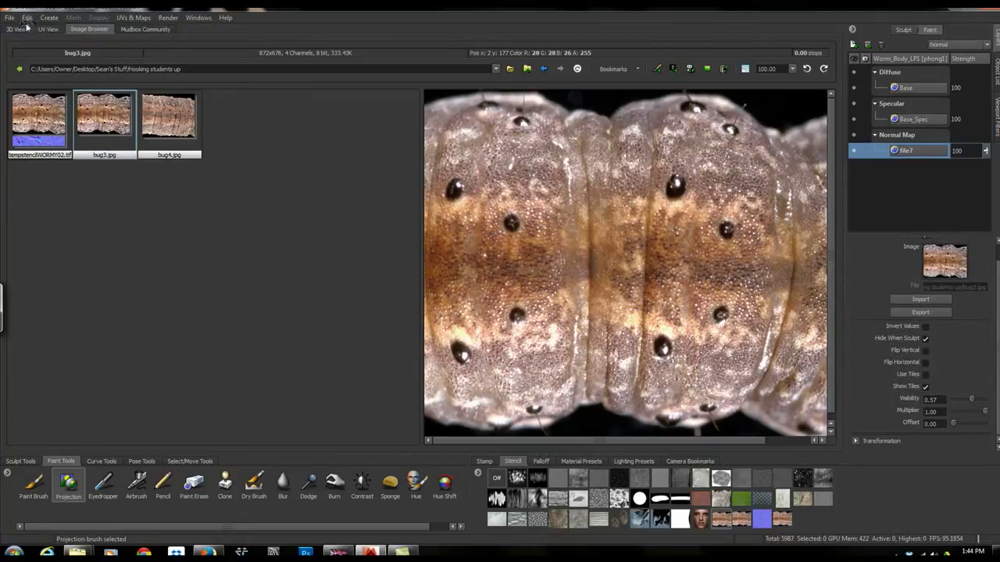
pyautogui.click(16, 29)
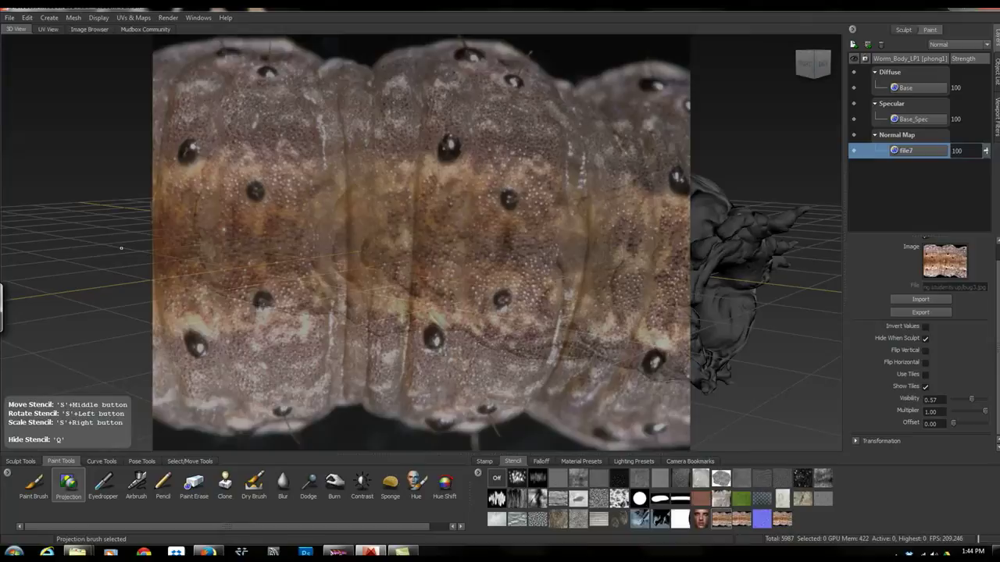
# Project a test dab of the stencil onto the worm's side in the Base layer and set the stencil visibility to 0.31
pyautogui.moveTo(121, 248)
pyautogui.keyDown('alt'); pyautogui.mouseDown()
pyautogui.moveTo(205, 234)
pyautogui.moveTo(125, 251)
pyautogui.moveTo(173, 258)
pyautogui.moveTo(86, 240)
pyautogui.mouseUp(); pyautogui.keyUp('alt')
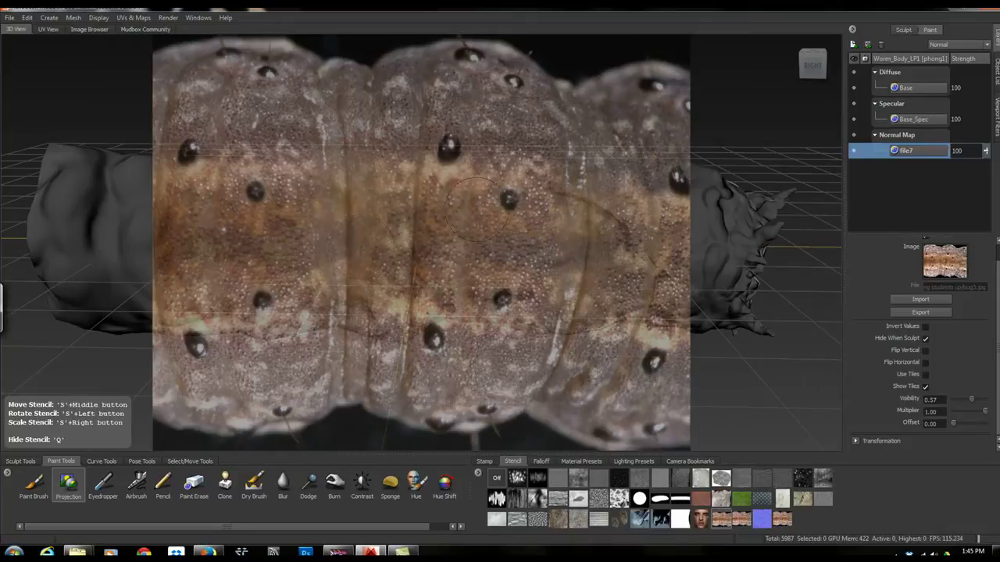
pyautogui.click(918, 87)
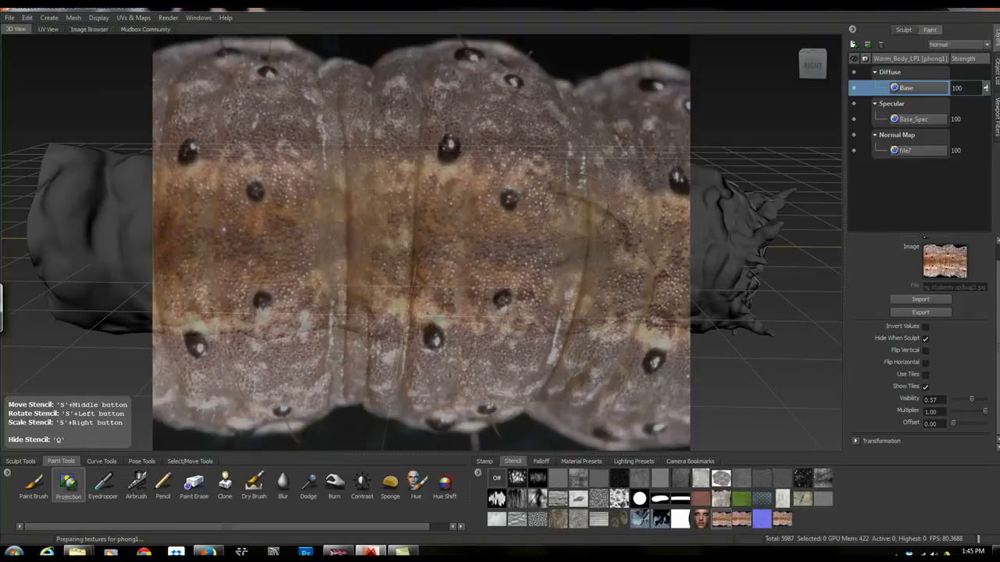
pyautogui.press('q')
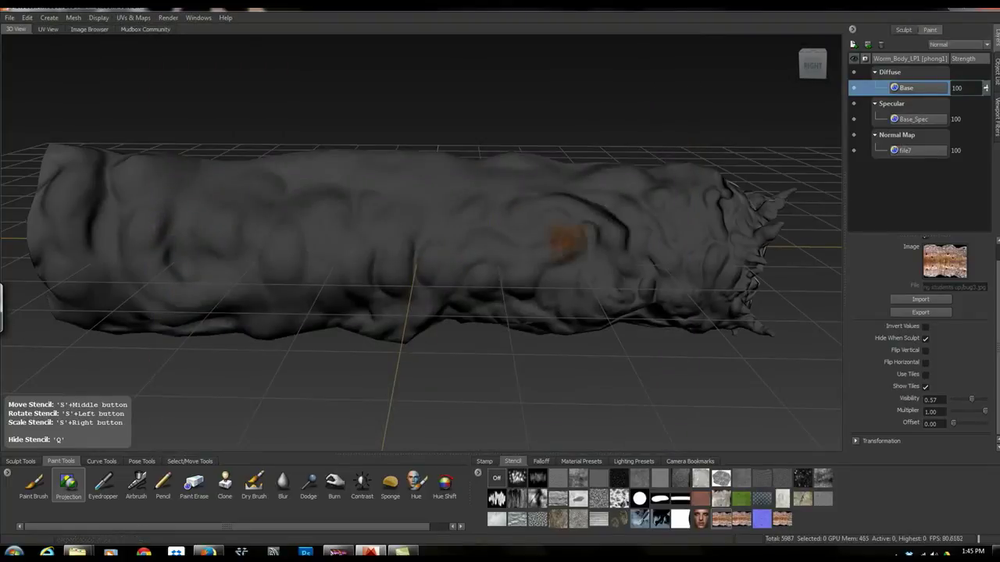
pyautogui.press('q')
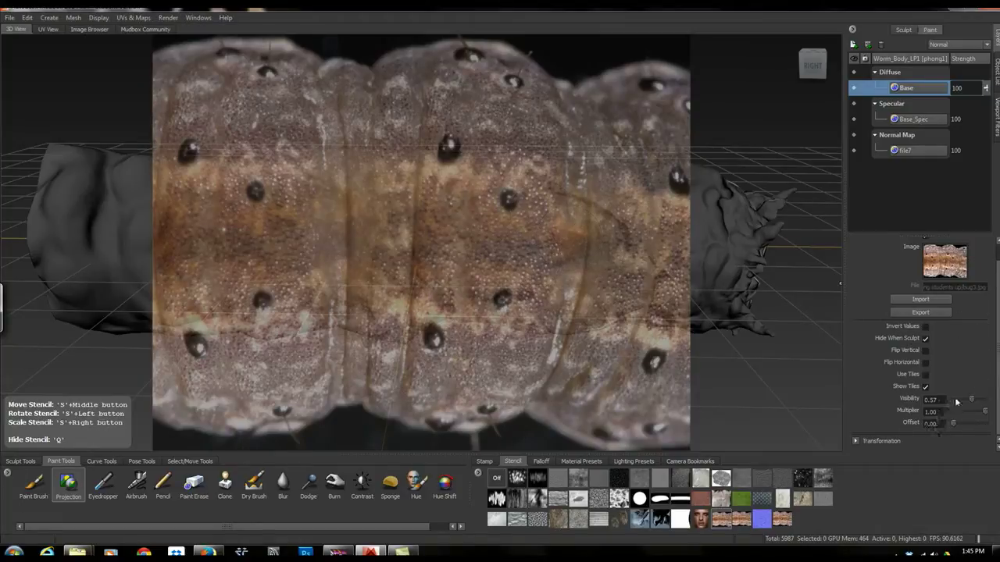
pyautogui.moveTo(971, 400); pyautogui.dragTo(964, 402)
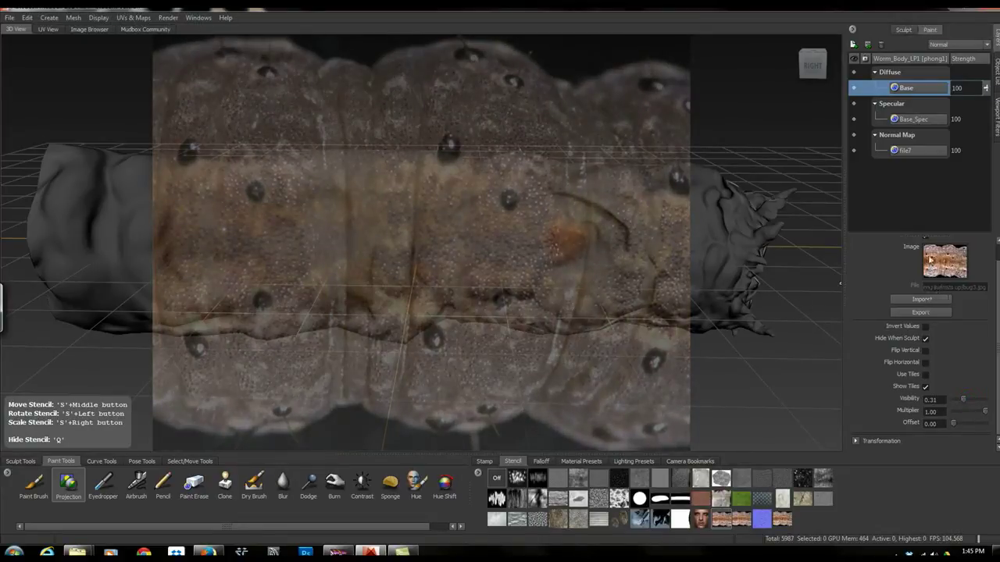
pyautogui.scroll(1, 950, 270)
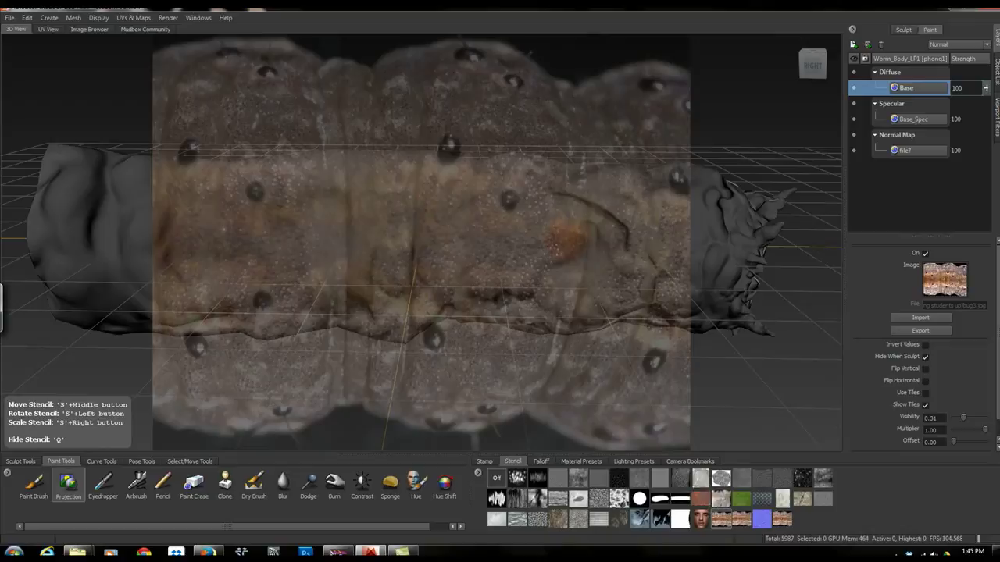
# Project the stencil's orange-brown skin texture across the middle of the worm's side in the Base layer
pyautogui.moveTo(494, 254)
pyautogui.mouseDown()
pyautogui.moveTo(480, 238)
pyautogui.moveTo(429, 223)
pyautogui.moveTo(320, 242)
pyautogui.mouseUp()
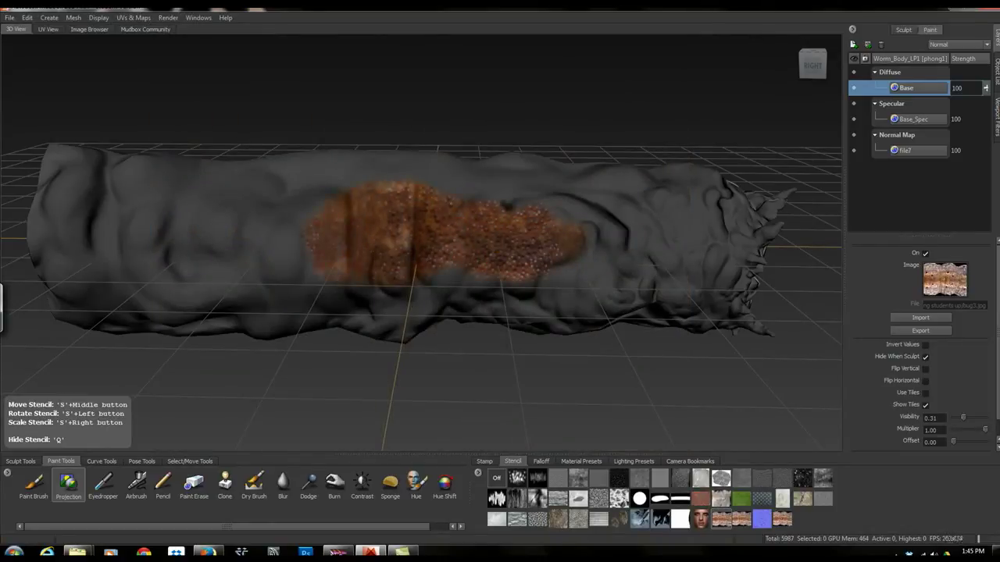
pyautogui.moveTo(425, 179); pyautogui.dragTo(461, 188)
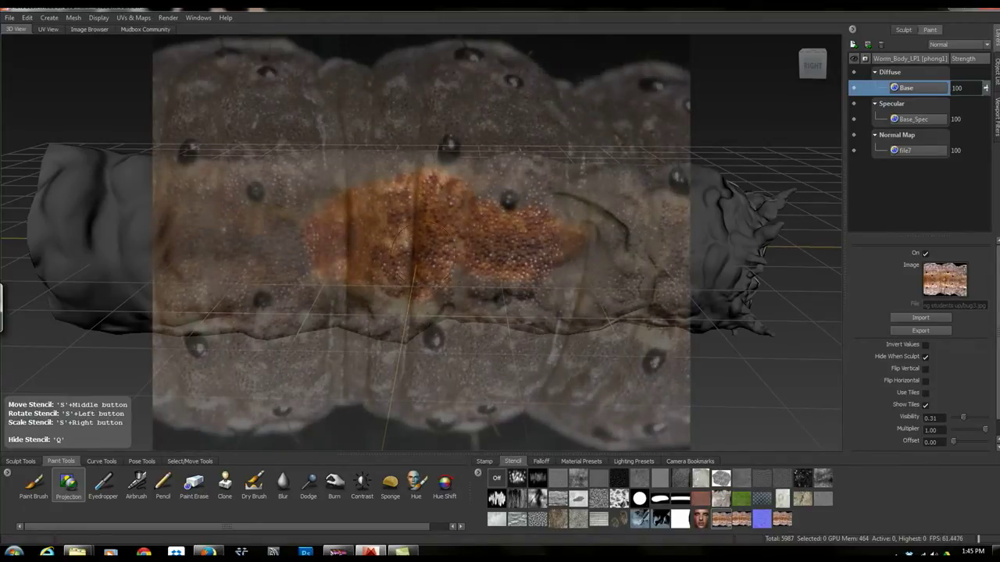
pyautogui.press('q')
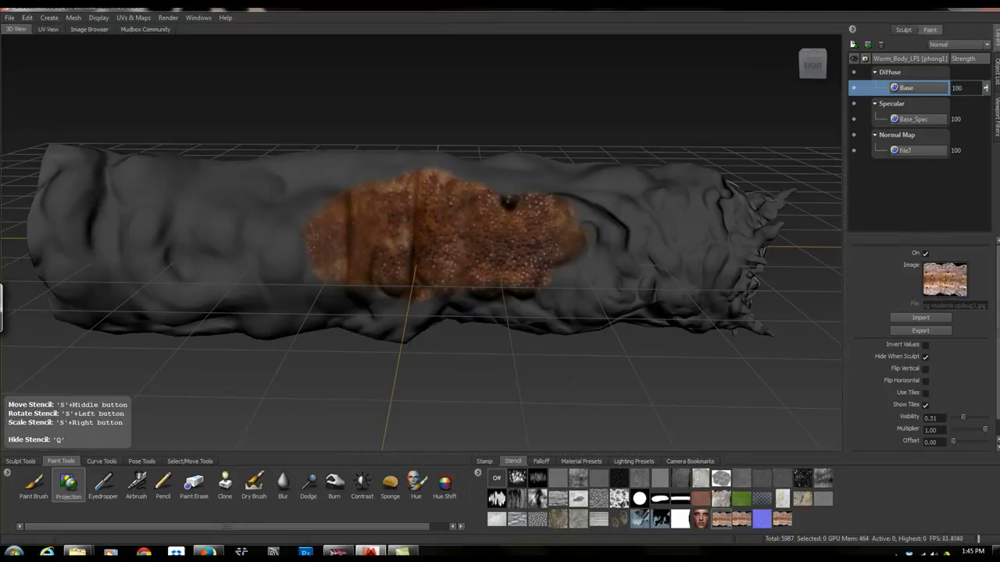
pyautogui.moveTo(574, 252); pyautogui.dragTo(598, 240)
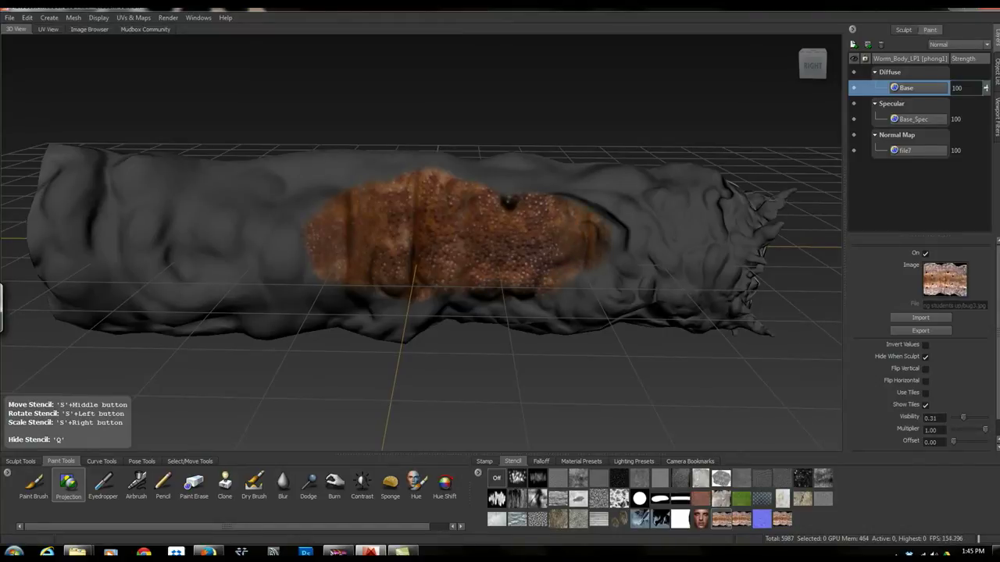
pyautogui.press('q')
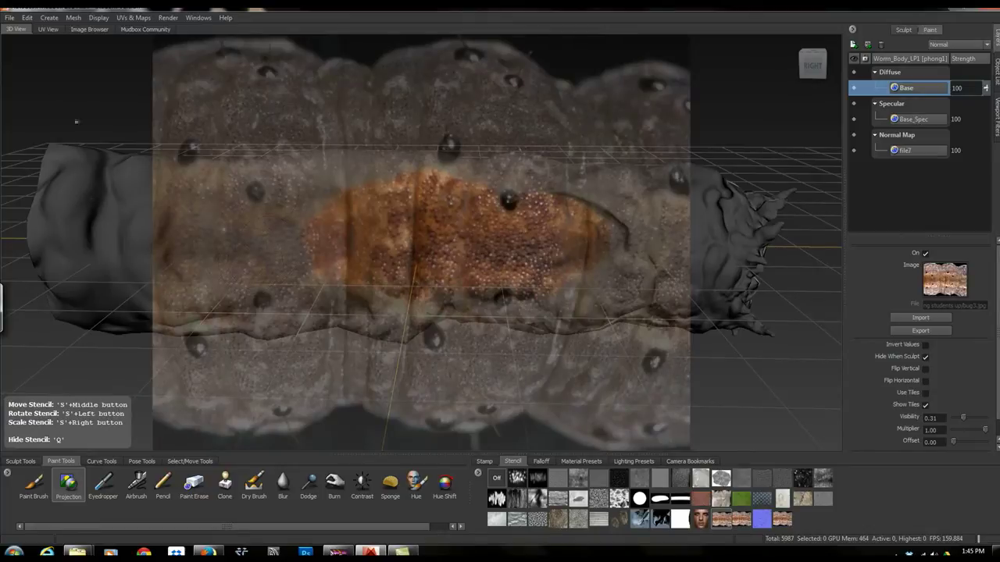
# Open the current caterpillar stencil for editing as a paintable canvas
pyautogui.click(26, 18)
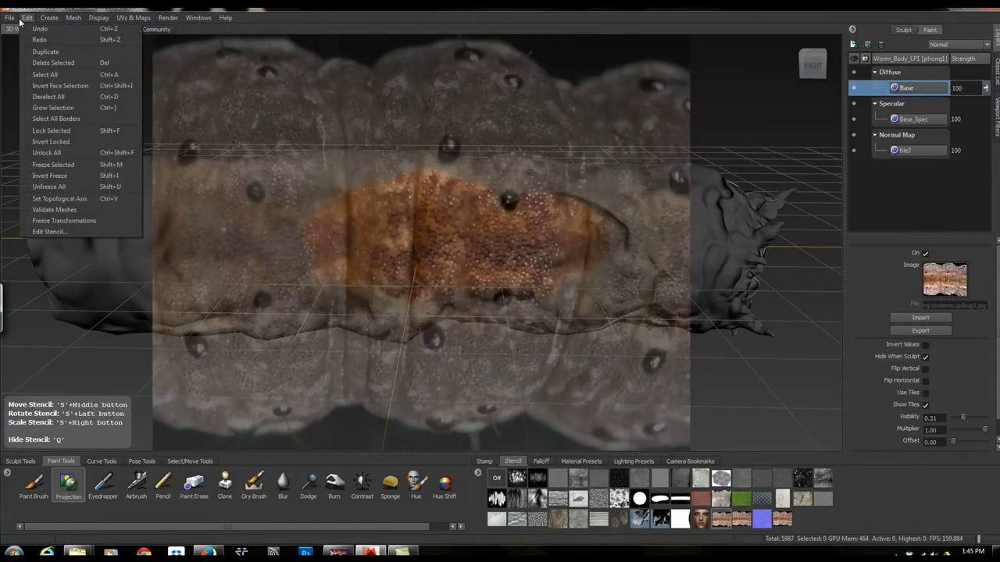
pyautogui.moveTo(16, 21)
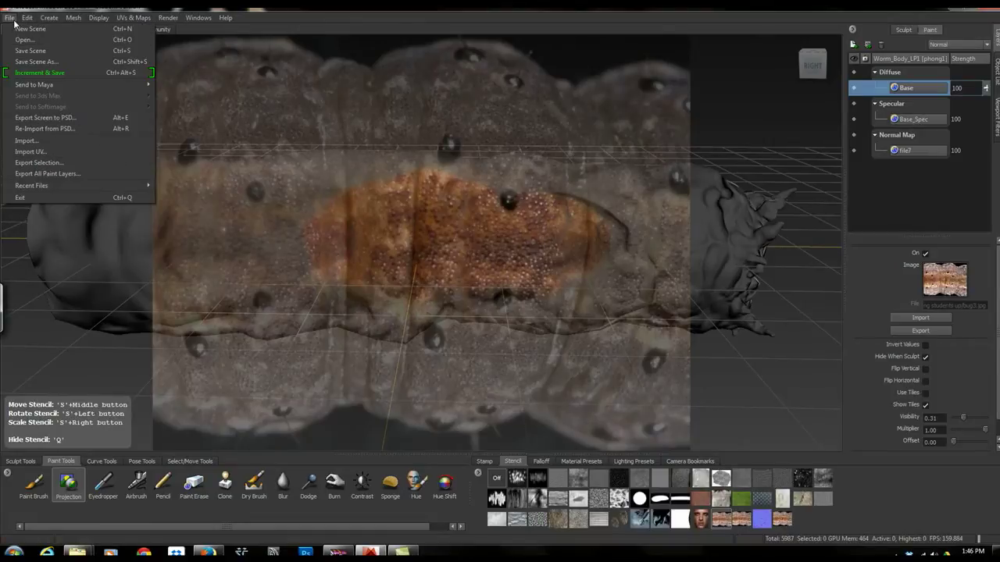
pyautogui.moveTo(51, 22)
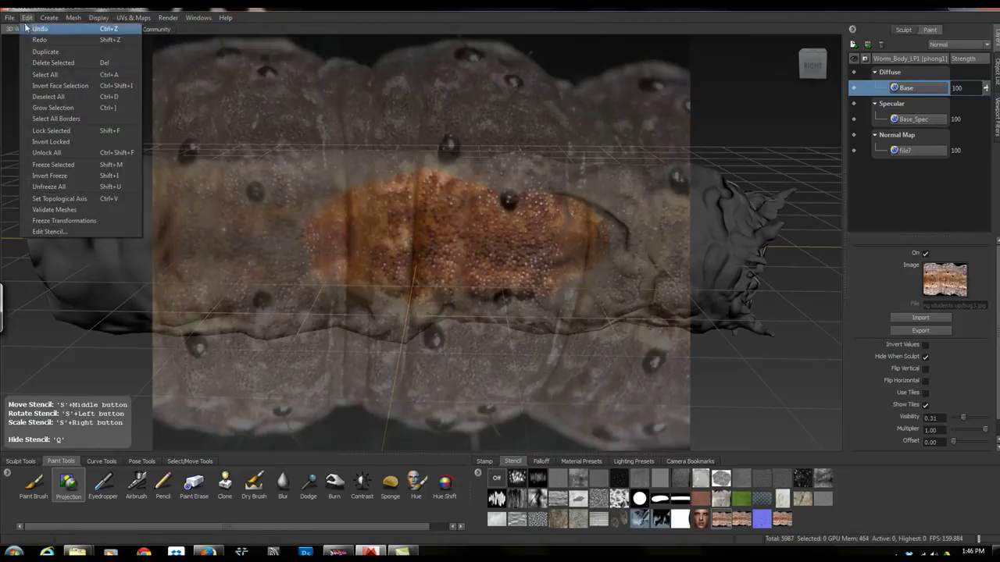
pyautogui.click(63, 233)
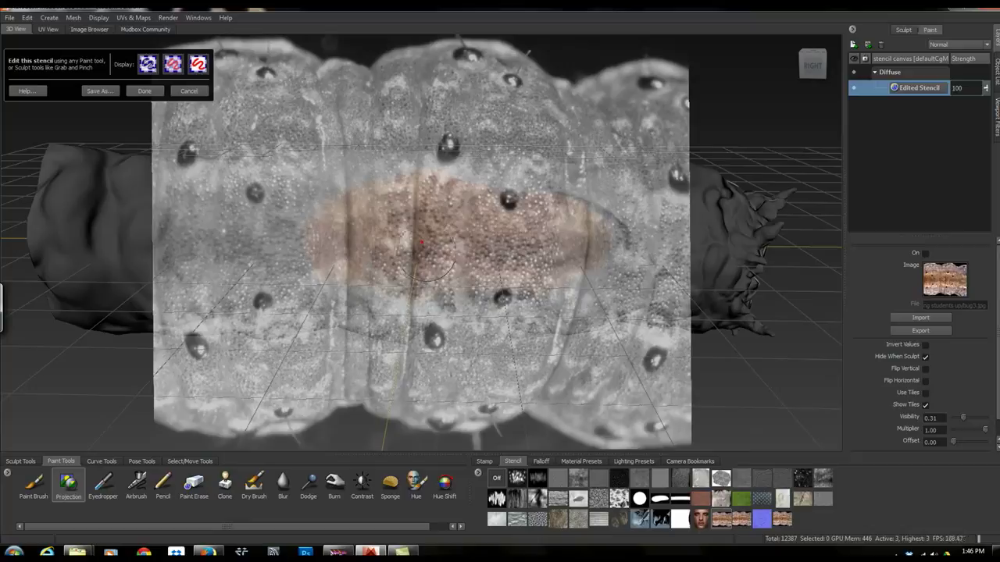
# Compare the second and third display modes for the stencil being edited
pyautogui.click(173, 64)
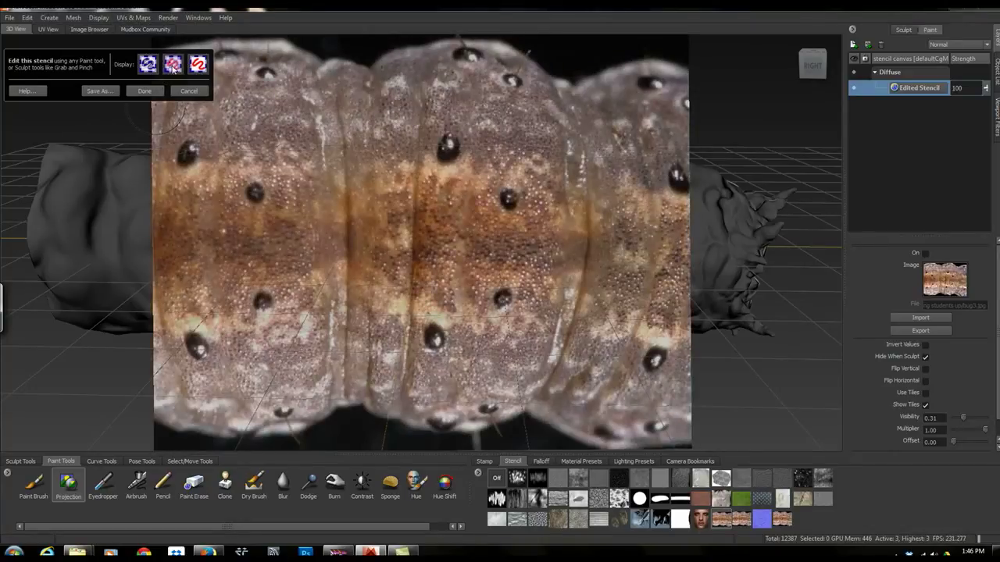
pyautogui.click(197, 65)
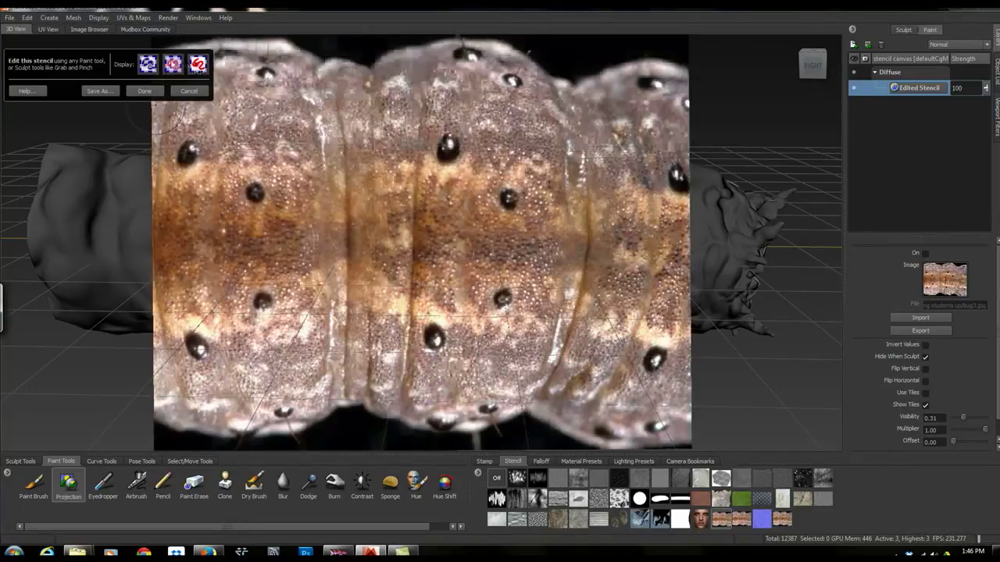
pyautogui.click(173, 64)
pyautogui.click(197, 64)
pyautogui.click(173, 66)
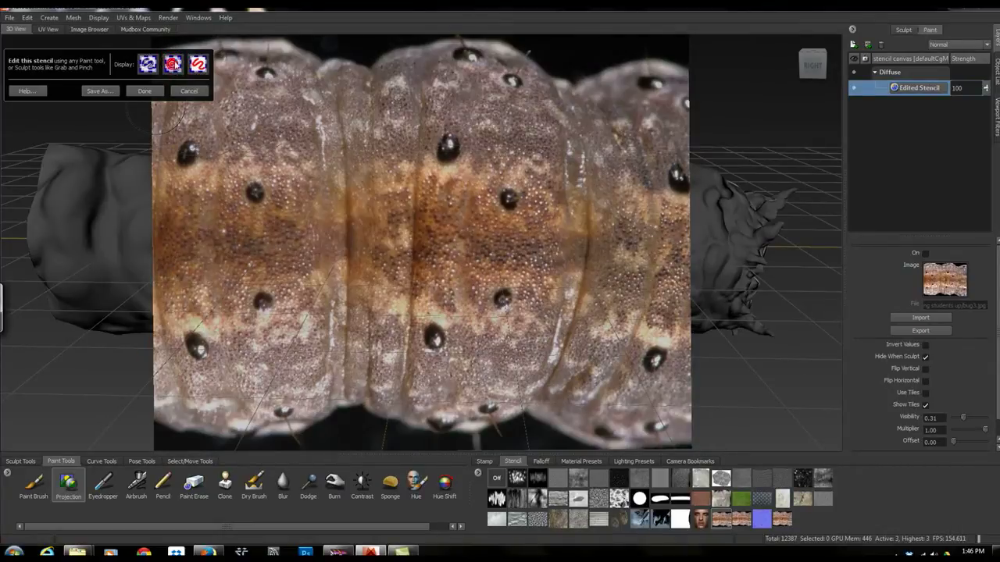
pyautogui.click(198, 66)
pyautogui.click(199, 67)
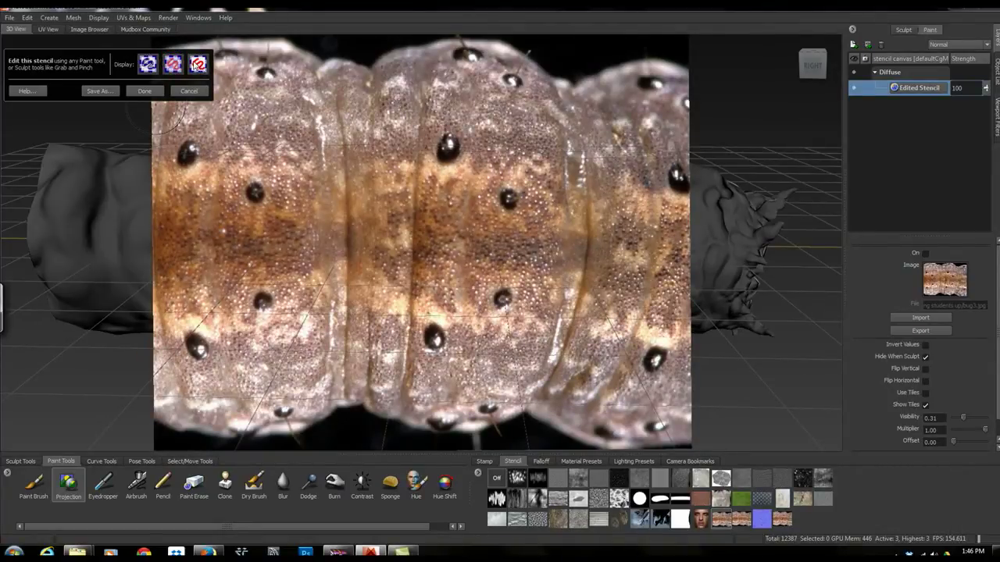
# Set the stencil visibility to 0.25 and try painting a dab on the right-hand fold of the edited stencil
pyautogui.click(173, 68)
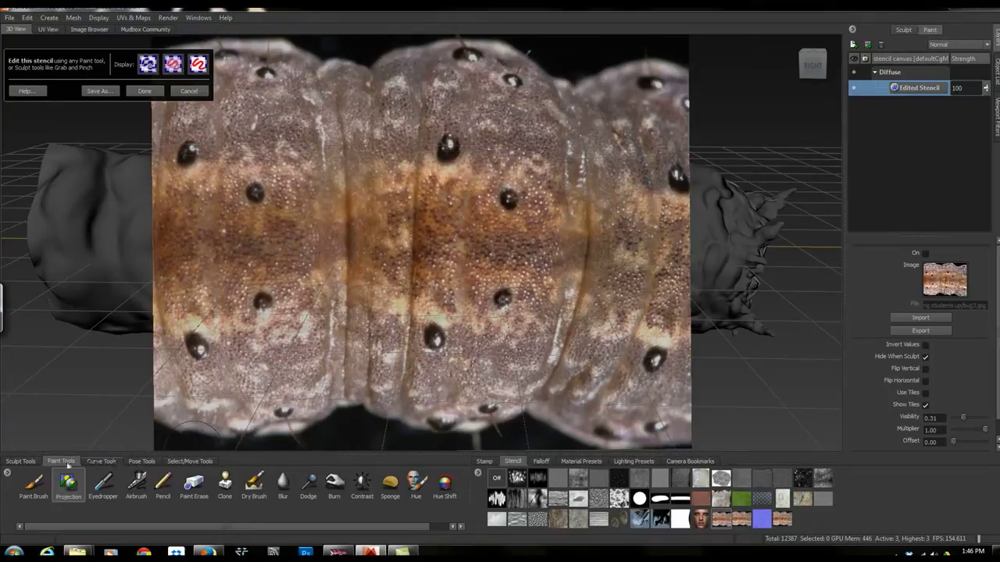
pyautogui.click(23, 461)
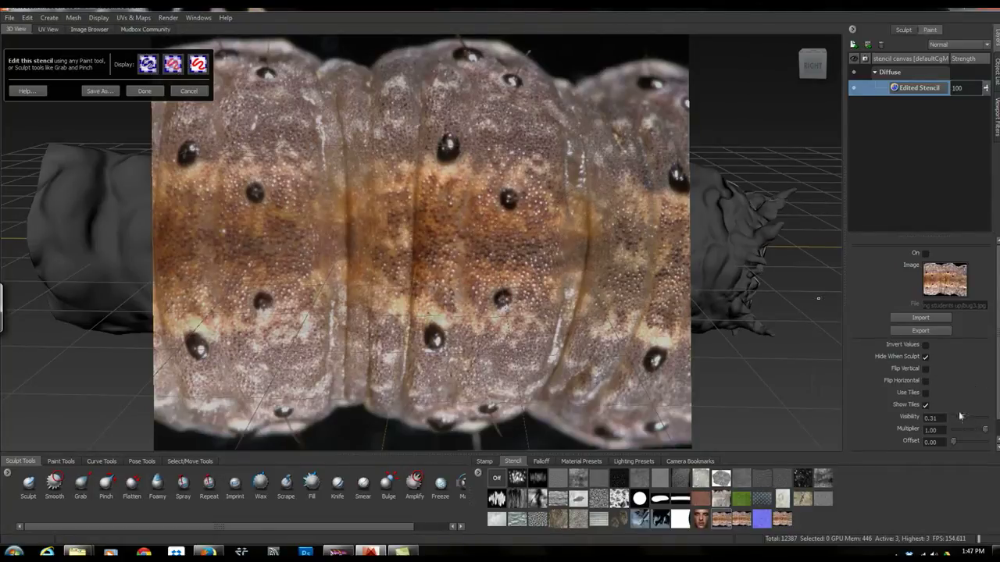
pyautogui.moveTo(961, 418); pyautogui.dragTo(958, 419)
pyautogui.click(589, 222)
pyautogui.click(592, 227)
pyautogui.click(594, 230)
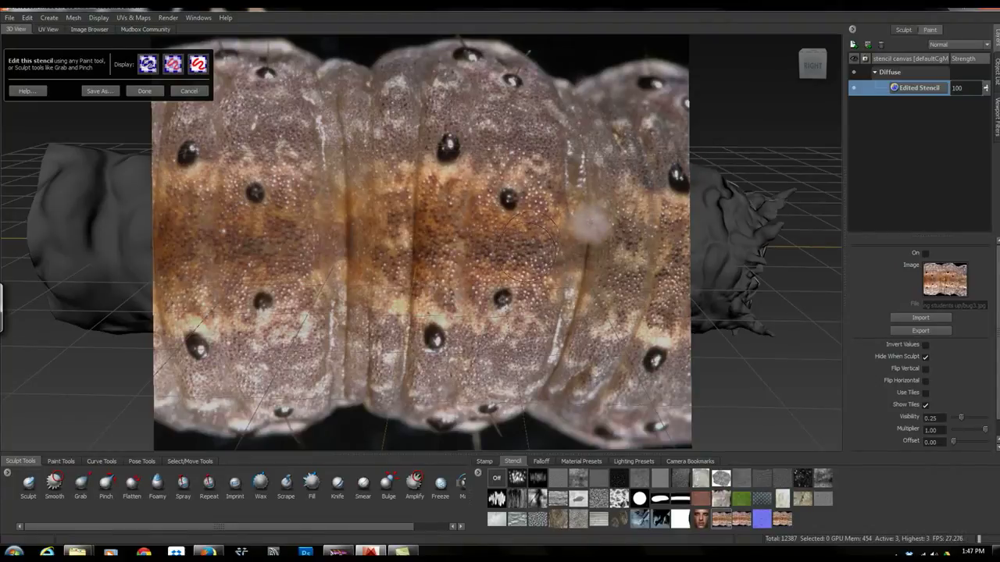
pyautogui.hotkey('ctrl', 'z')
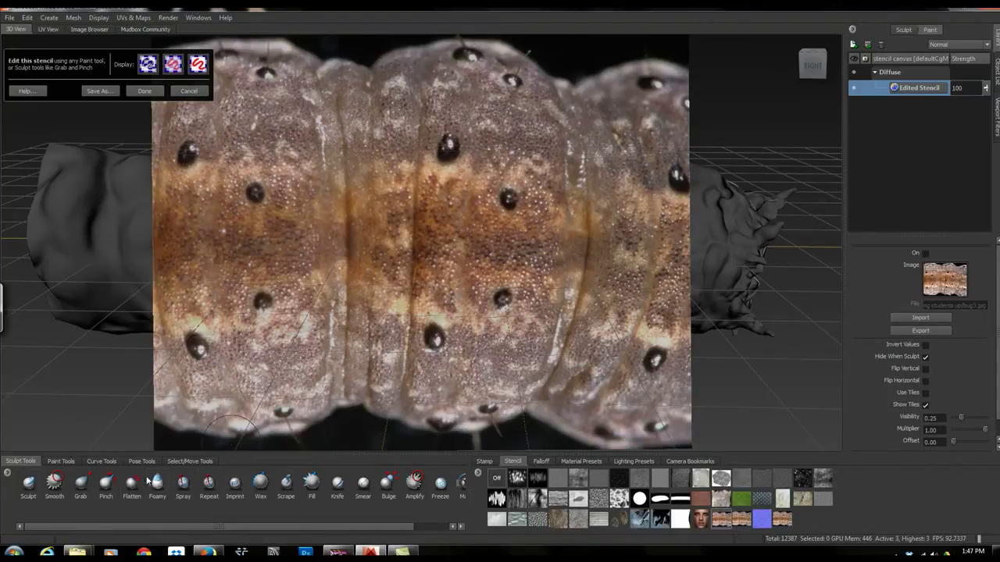
# Enlarge the Grab brush to size 99.44 and bend the caterpillar's right-hand fold outward in the middle of the stencil canvas
pyautogui.click(80, 484)
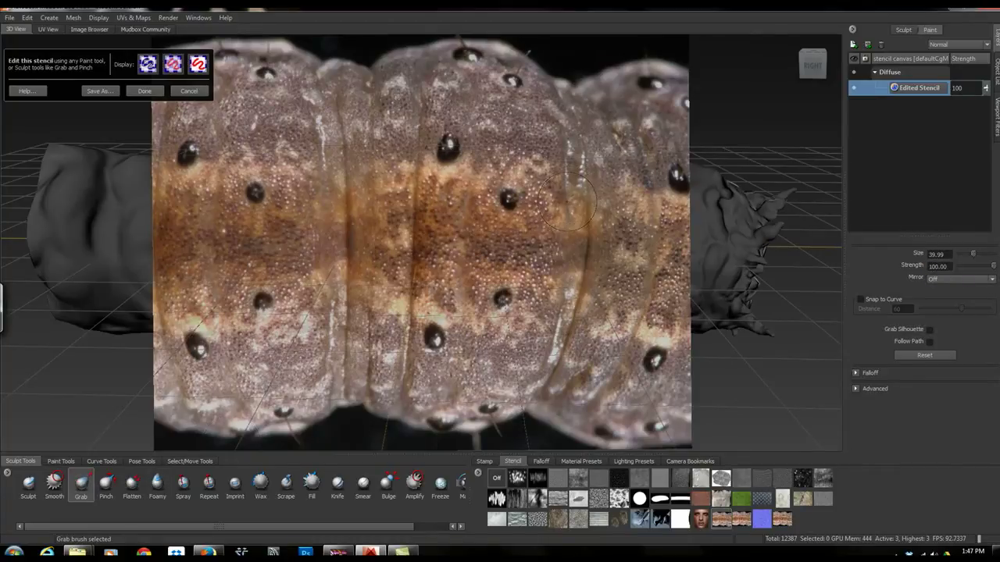
pyautogui.moveTo(568, 210); pyautogui.dragTo(568, 217)
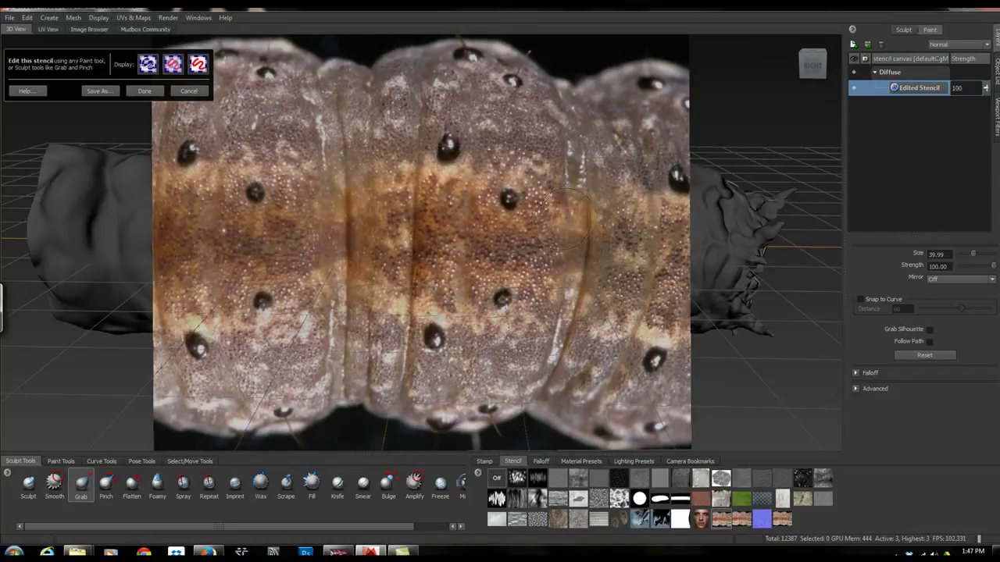
pyautogui.press('b')
pyautogui.moveTo(576, 227)
pyautogui.mouseDown()
pyautogui.moveTo(628, 223)
pyautogui.moveTo(615, 217)
pyautogui.mouseUp()
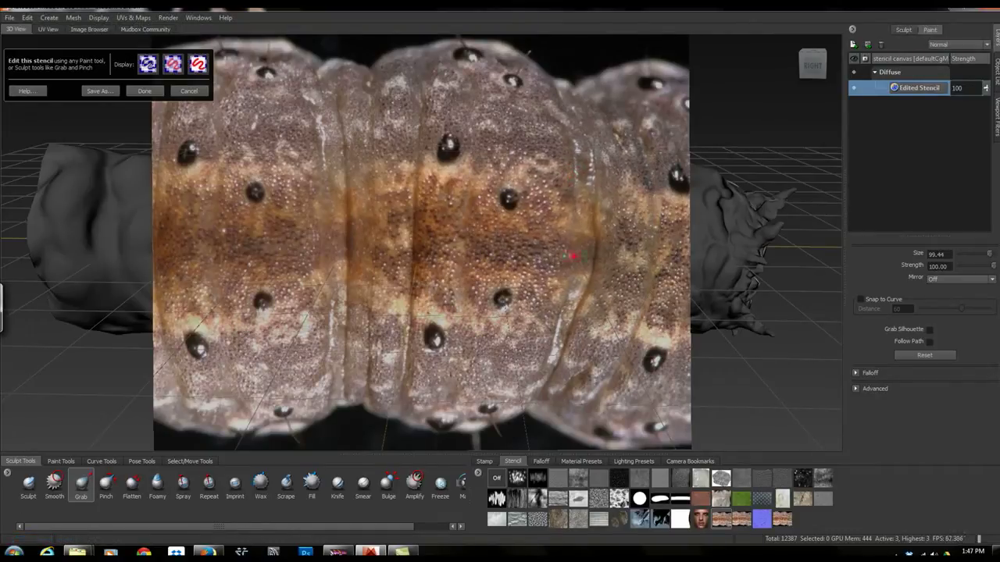
pyautogui.moveTo(560, 311); pyautogui.dragTo(550, 308)
# Bend the caterpillar's central crease with the Grab brush, pushing its middle and upper parts right and its lower part left
pyautogui.moveTo(416, 235); pyautogui.dragTo(431, 233)
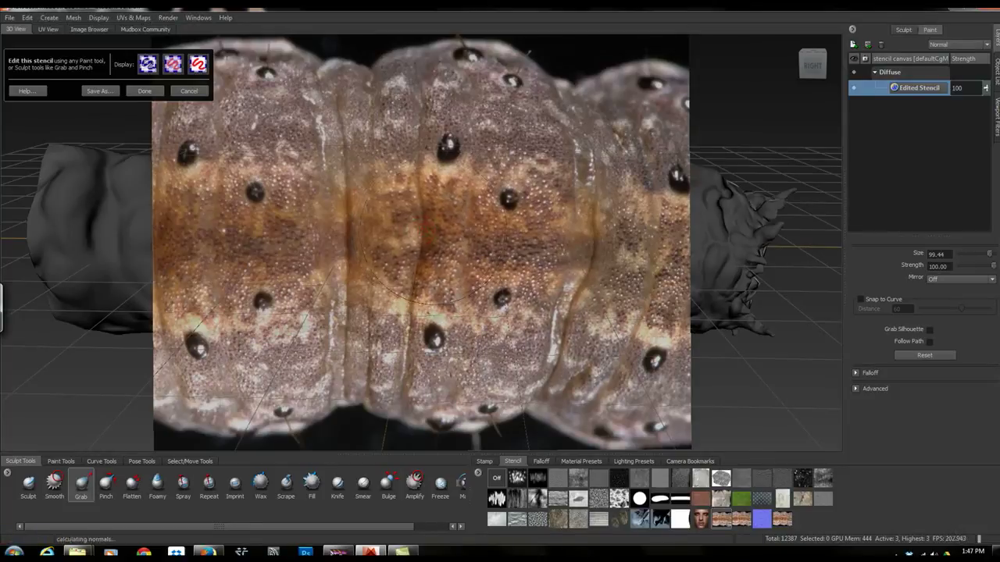
pyautogui.moveTo(414, 164); pyautogui.dragTo(426, 160)
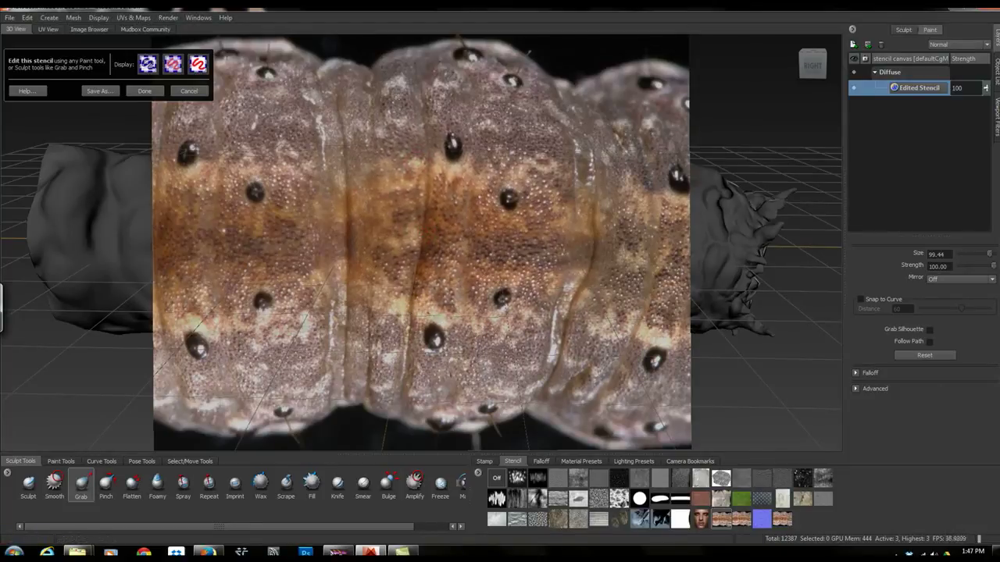
pyautogui.moveTo(421, 116); pyautogui.dragTo(427, 114)
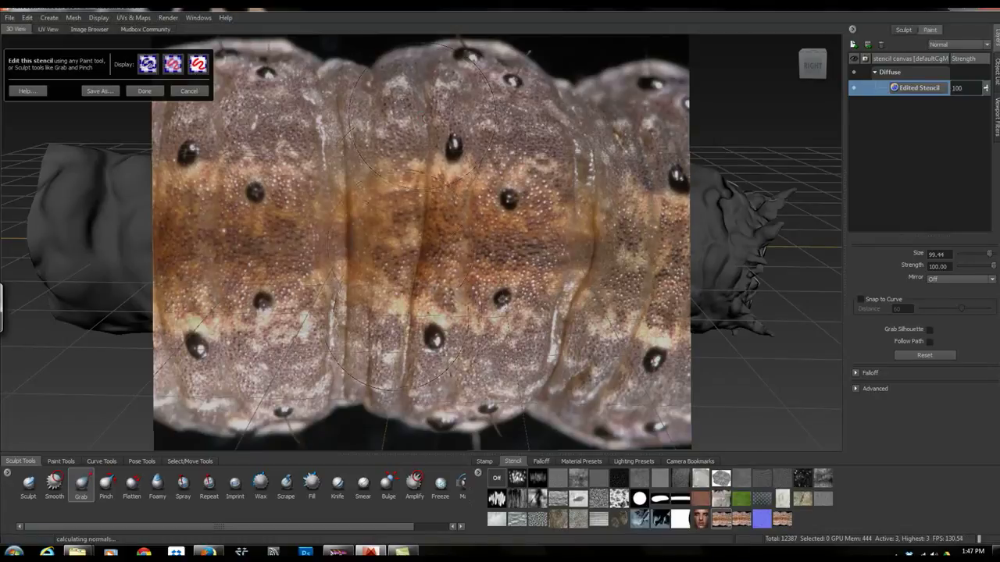
pyautogui.moveTo(411, 354); pyautogui.dragTo(398, 349)
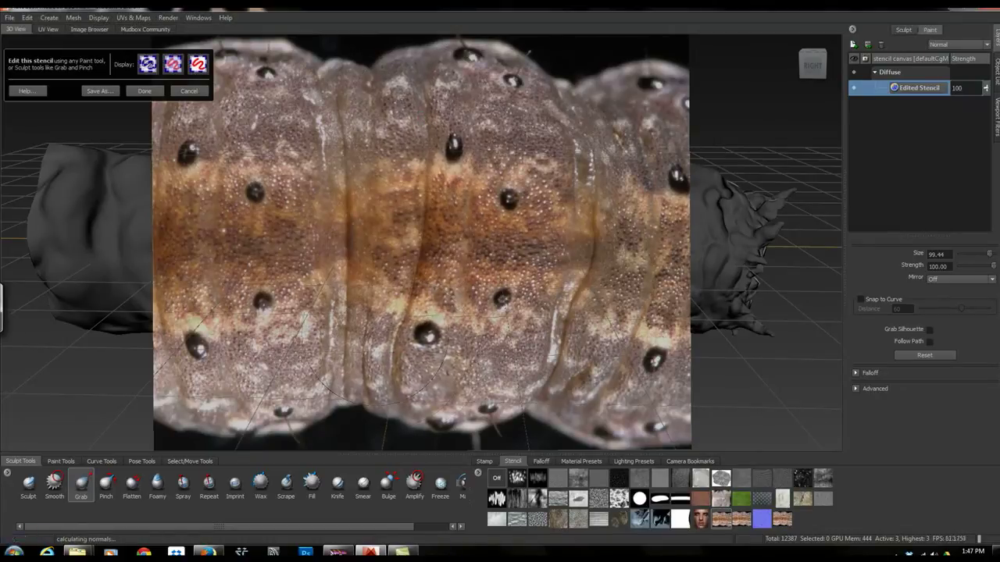
# Bend the caterpillar's left-hand fold into a curve with the Grab brush and reshape the right-hand fold's upper and lower ends
pyautogui.moveTo(346, 237); pyautogui.dragTo(359, 235)
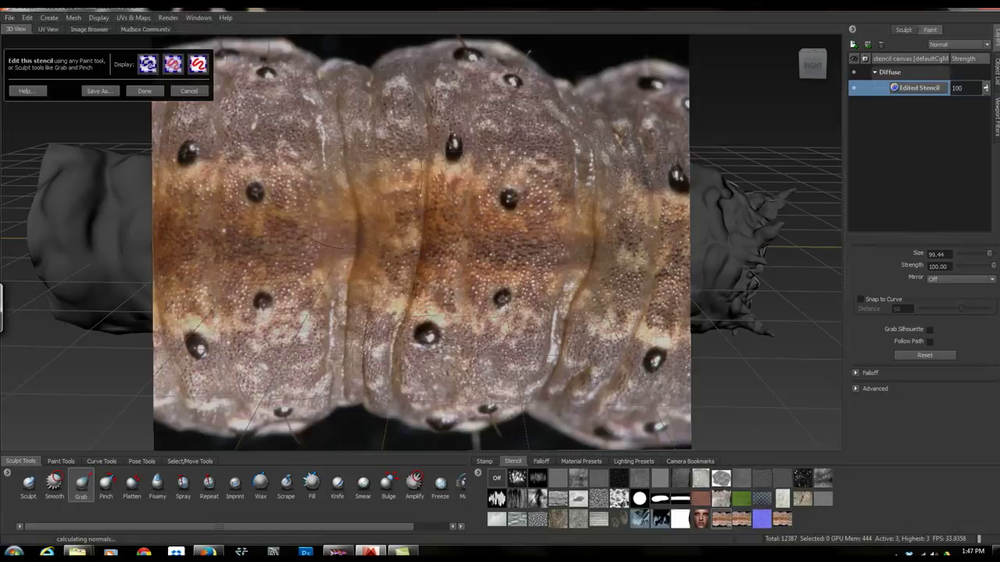
pyautogui.moveTo(335, 156)
pyautogui.mouseDown()
pyautogui.moveTo(343, 154)
pyautogui.moveTo(340, 122)
pyautogui.mouseUp()
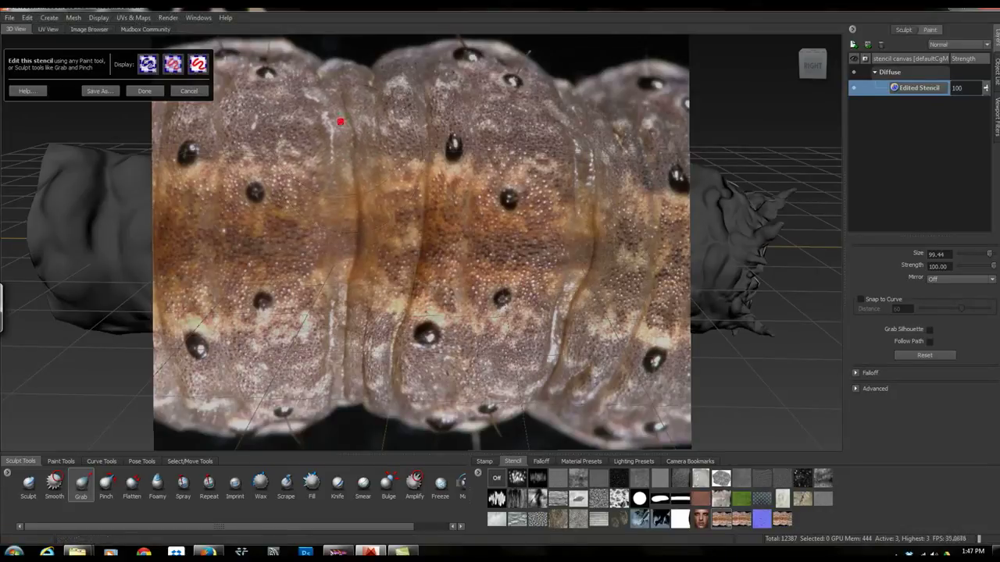
pyautogui.moveTo(345, 300); pyautogui.dragTo(334, 297)
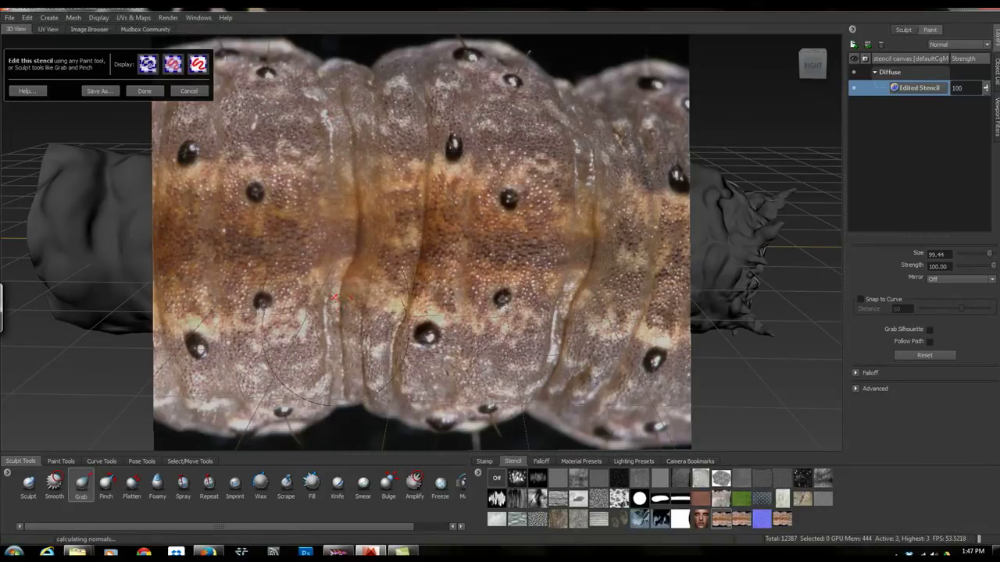
pyautogui.moveTo(342, 336); pyautogui.dragTo(331, 328)
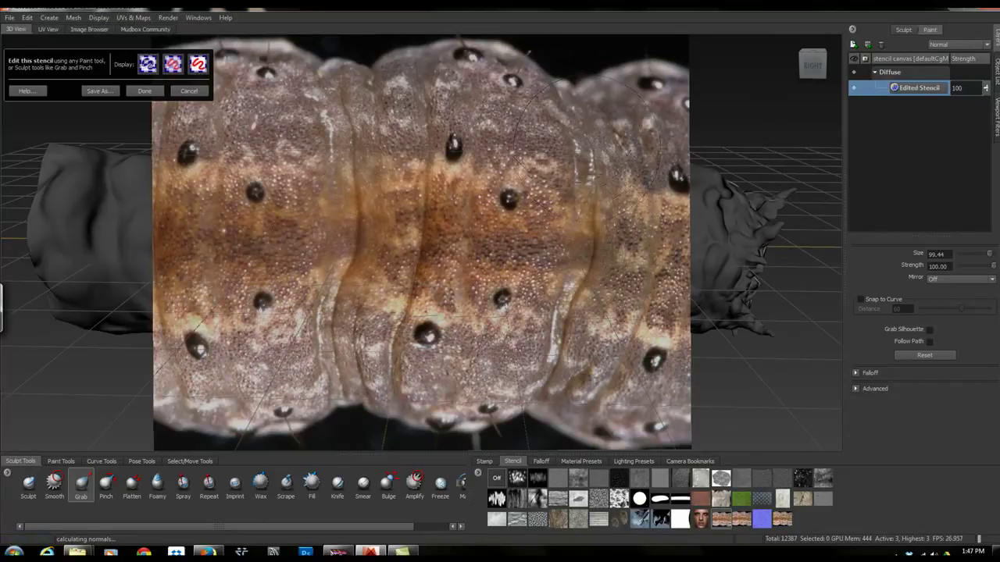
pyautogui.moveTo(553, 125); pyautogui.dragTo(567, 130)
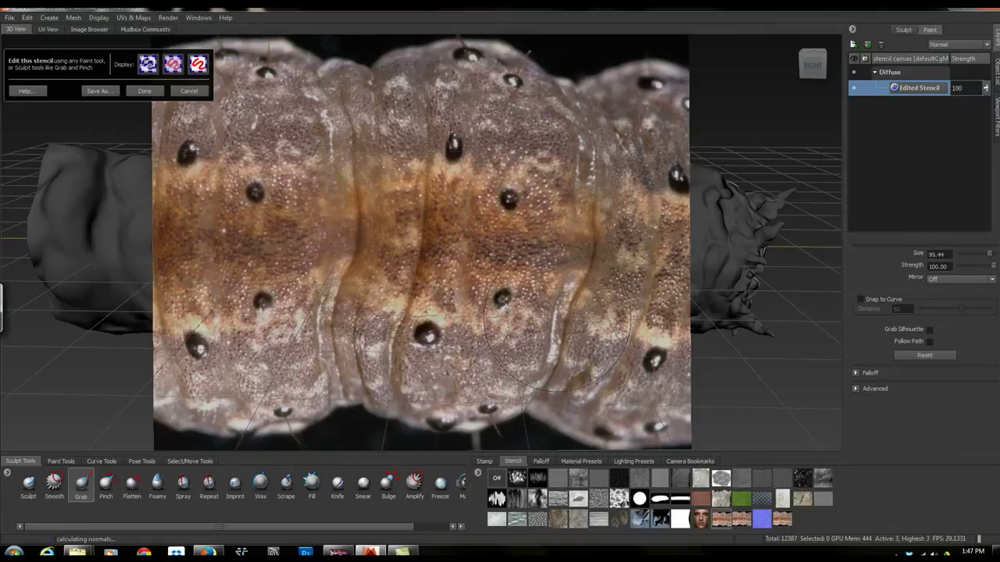
pyautogui.moveTo(555, 341)
pyautogui.mouseDown()
pyautogui.moveTo(541, 338)
pyautogui.moveTo(481, 265)
pyautogui.mouseUp()
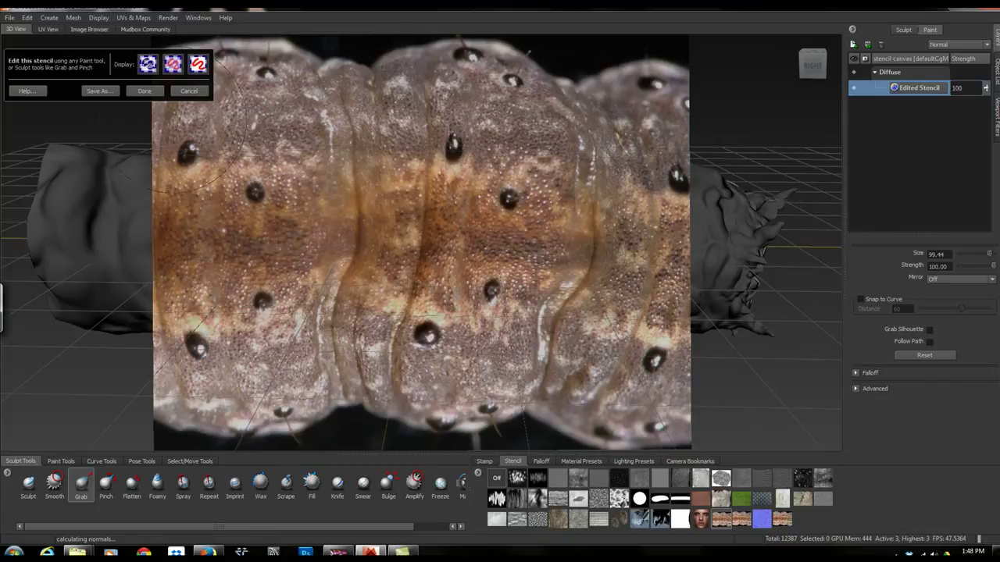
# Save the warped stencil as bugDEMO.jpg at 872 by 676 and add it to the tray
pyautogui.click(99, 91)
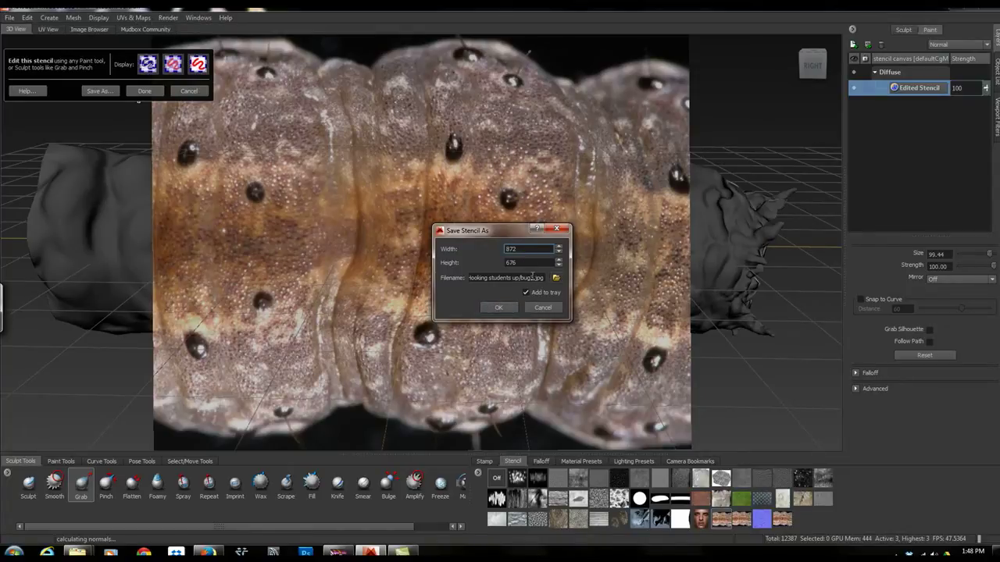
pyautogui.click(532, 278)
pyautogui.press('Left')
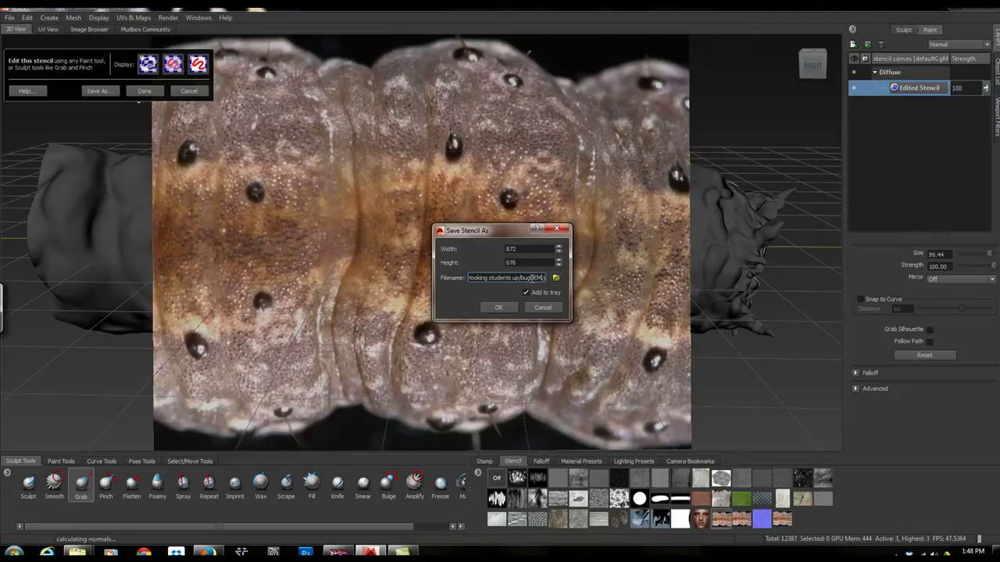
pyautogui.write('O')
pyautogui.click(498, 307)
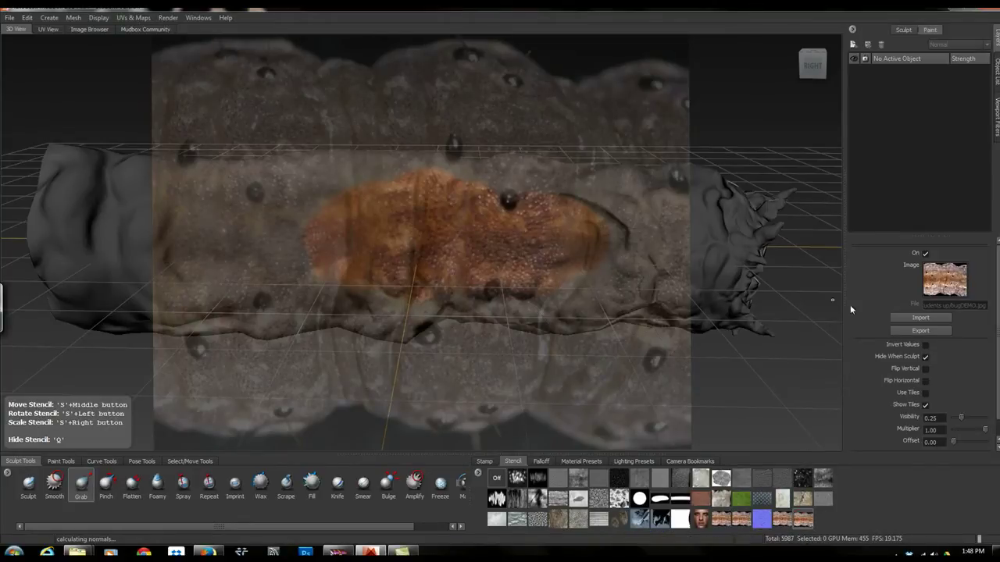
# Set the new stencil's visibility to 0.43 and switch to the Projection brush for the worm's Base layer
pyautogui.moveTo(960, 420); pyautogui.dragTo(966, 417)
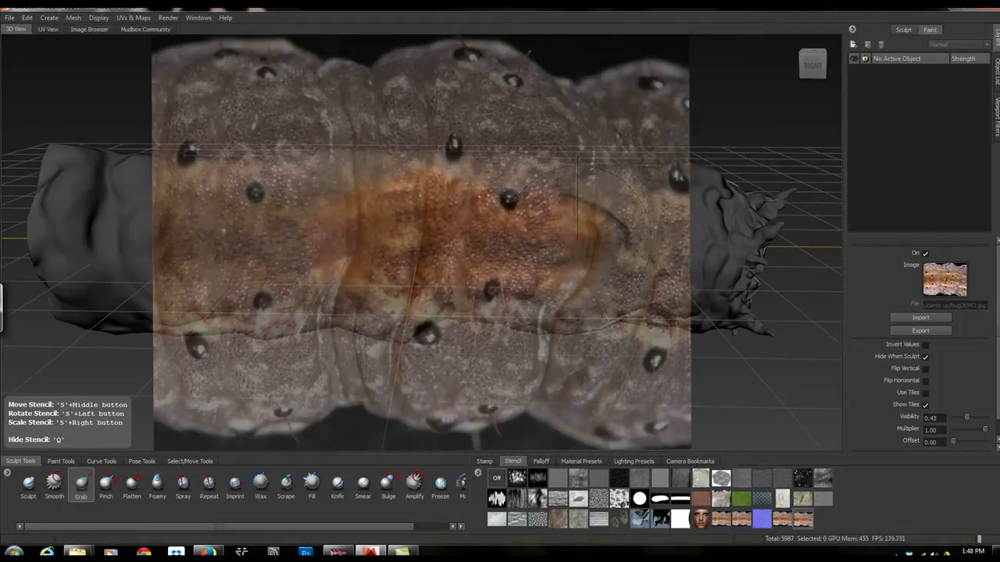
pyautogui.moveTo(577, 238); pyautogui.dragTo(547, 269)
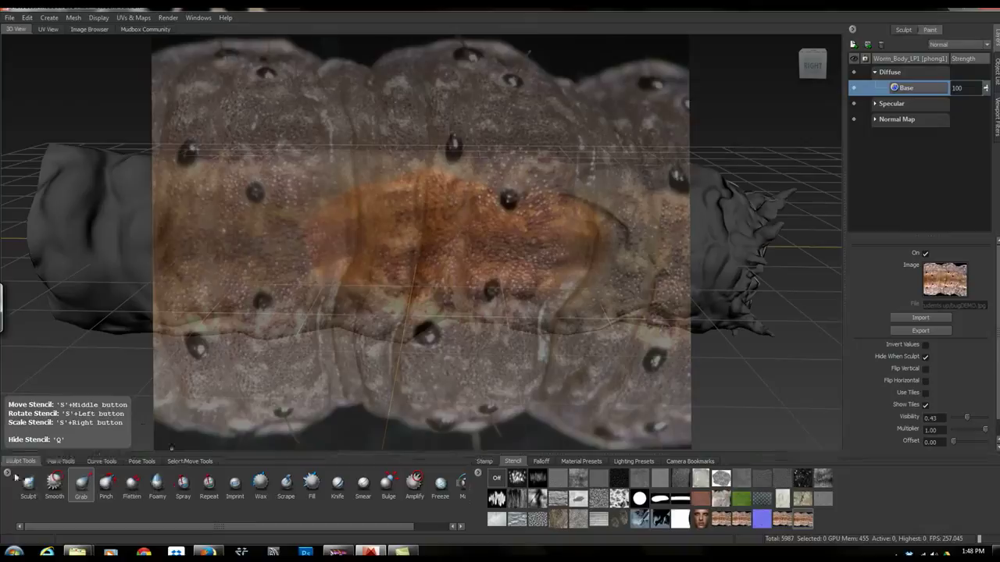
pyautogui.click(61, 461)
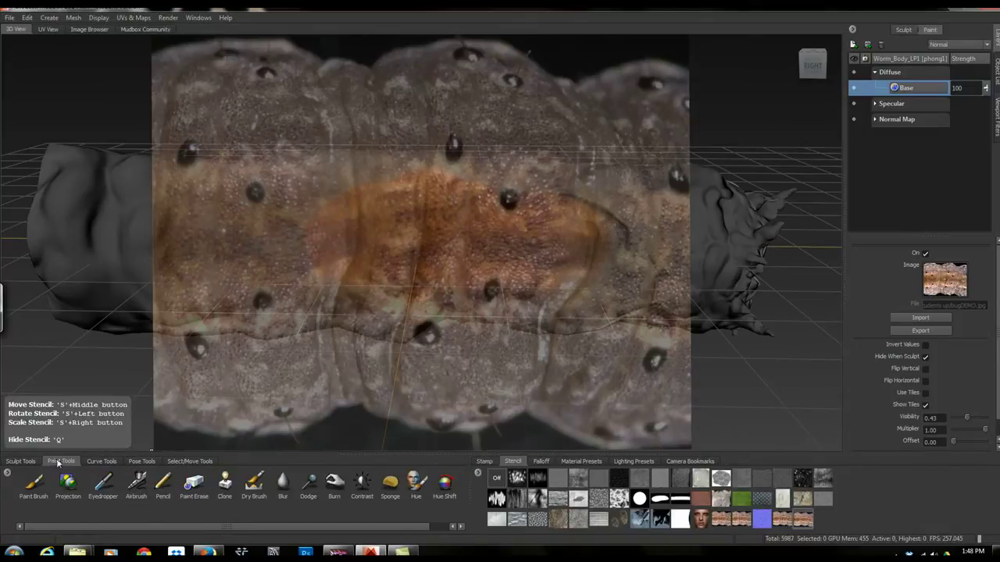
pyautogui.click(68, 485)
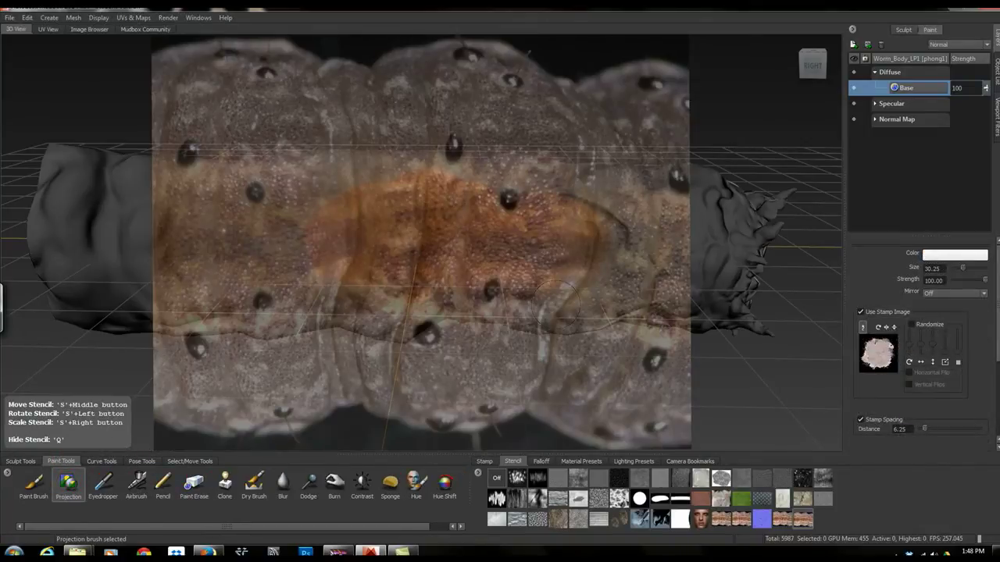
# Project the warped stencil over the existing patch on the worm's side and extend the skin texture leftward
pyautogui.moveTo(576, 290); pyautogui.dragTo(595, 274)
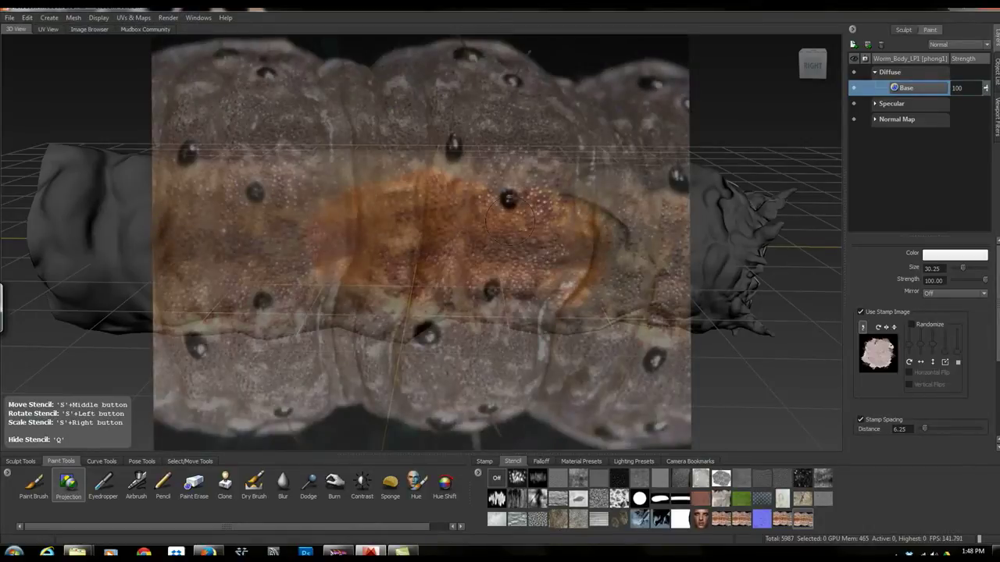
pyautogui.moveTo(522, 195)
pyautogui.mouseDown()
pyautogui.moveTo(469, 191)
pyautogui.moveTo(427, 212)
pyautogui.moveTo(416, 246)
pyautogui.moveTo(403, 220)
pyautogui.moveTo(416, 181)
pyautogui.mouseUp()
pyautogui.moveTo(354, 266); pyautogui.dragTo(359, 204)
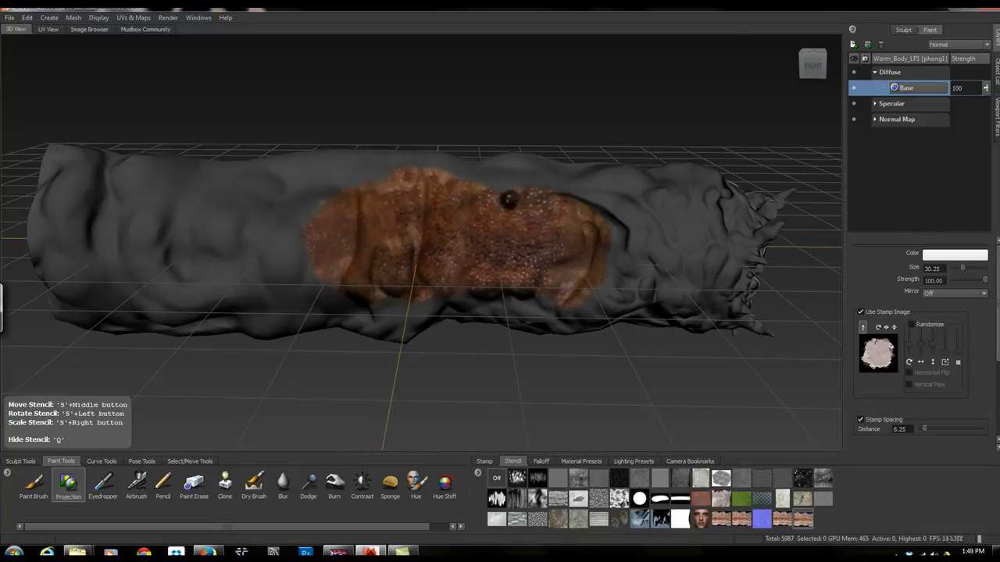
pyautogui.moveTo(373, 193)
pyautogui.mouseDown()
pyautogui.moveTo(300, 241)
pyautogui.moveTo(281, 242)
pyautogui.moveTo(272, 262)
pyautogui.moveTo(240, 268)
pyautogui.moveTo(228, 220)
pyautogui.moveTo(224, 246)
pyautogui.moveTo(211, 234)
pyautogui.mouseUp()
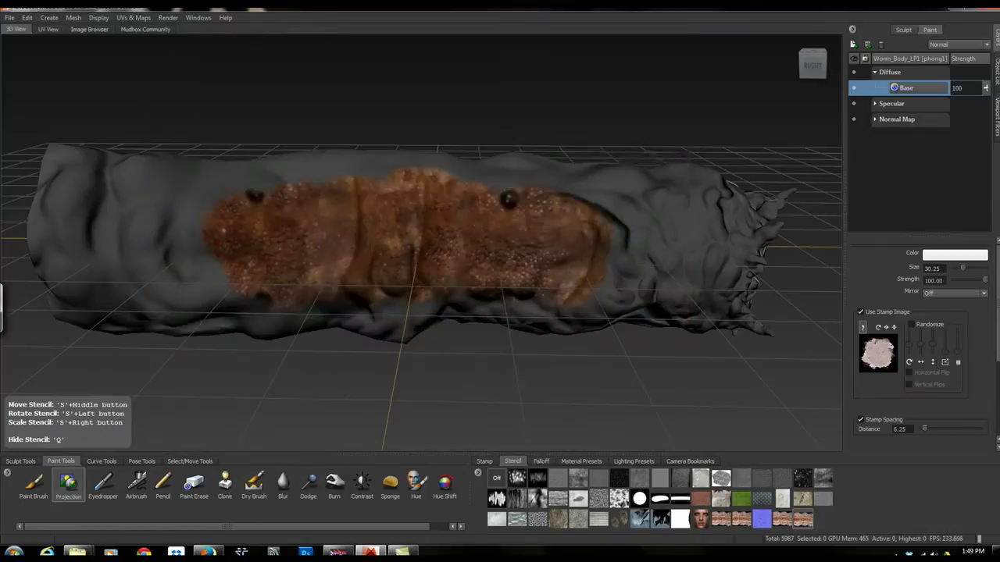
pyautogui.click(219, 242)
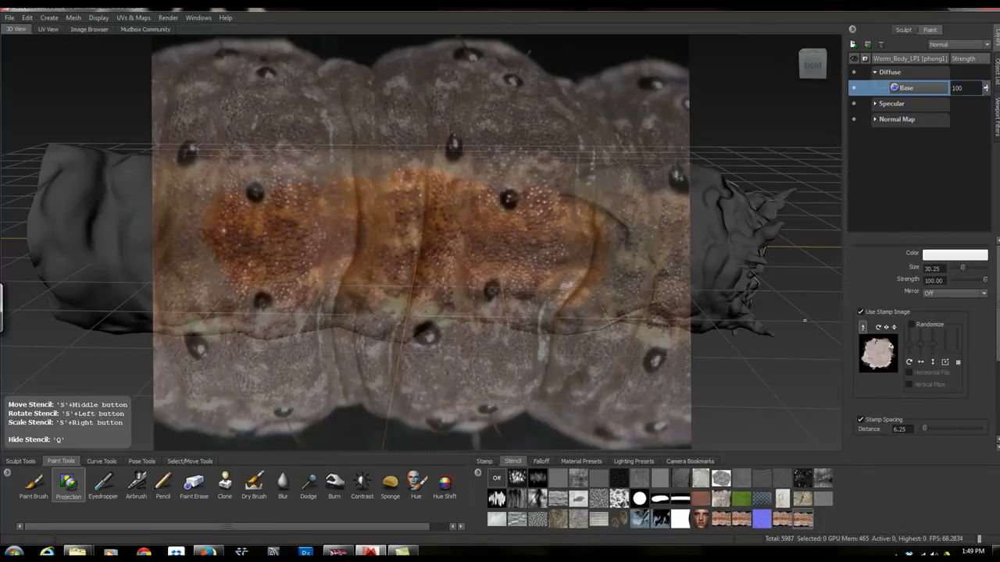
# Turn off the Projection brush's stamp image and preview the bugDEMO.jpg stencil with tiling on and off
pyautogui.click(861, 312)
pyautogui.click(803, 521)
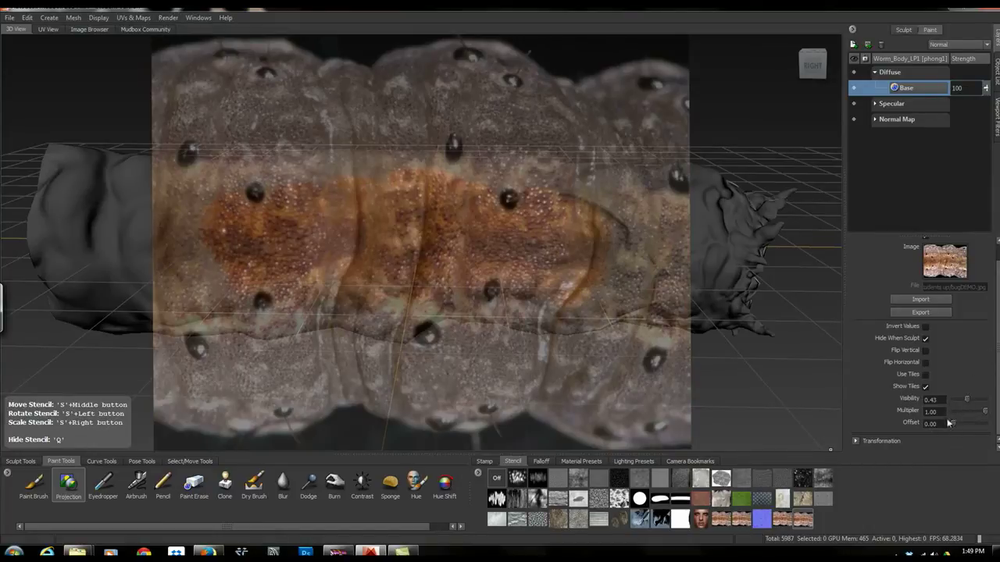
pyautogui.click(926, 375)
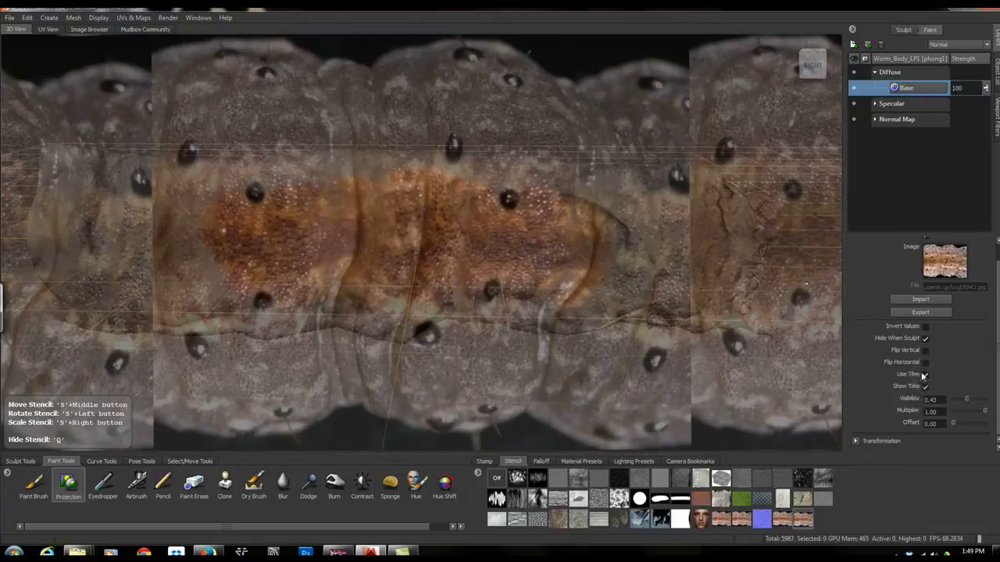
pyautogui.click(926, 375)
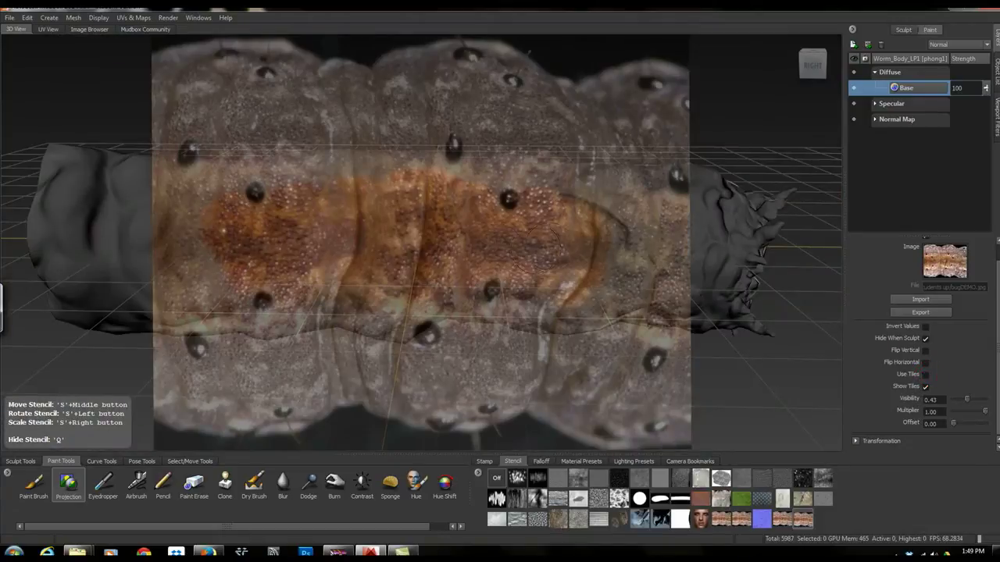
# Reproject the stencil over the worm's side without the stamp and extend the texture to the stencil's left edge
pyautogui.moveTo(554, 232)
pyautogui.mouseDown()
pyautogui.moveTo(572, 226)
pyautogui.moveTo(547, 197)
pyautogui.moveTo(512, 238)
pyautogui.moveTo(394, 227)
pyautogui.moveTo(382, 258)
pyautogui.moveTo(369, 250)
pyautogui.moveTo(385, 293)
pyautogui.mouseUp()
pyautogui.moveTo(385, 191)
pyautogui.mouseDown()
pyautogui.moveTo(317, 267)
pyautogui.moveTo(303, 213)
pyautogui.moveTo(297, 228)
pyautogui.moveTo(268, 226)
pyautogui.moveTo(234, 273)
pyautogui.moveTo(204, 193)
pyautogui.moveTo(215, 289)
pyautogui.moveTo(187, 291)
pyautogui.moveTo(160, 258)
pyautogui.mouseUp()
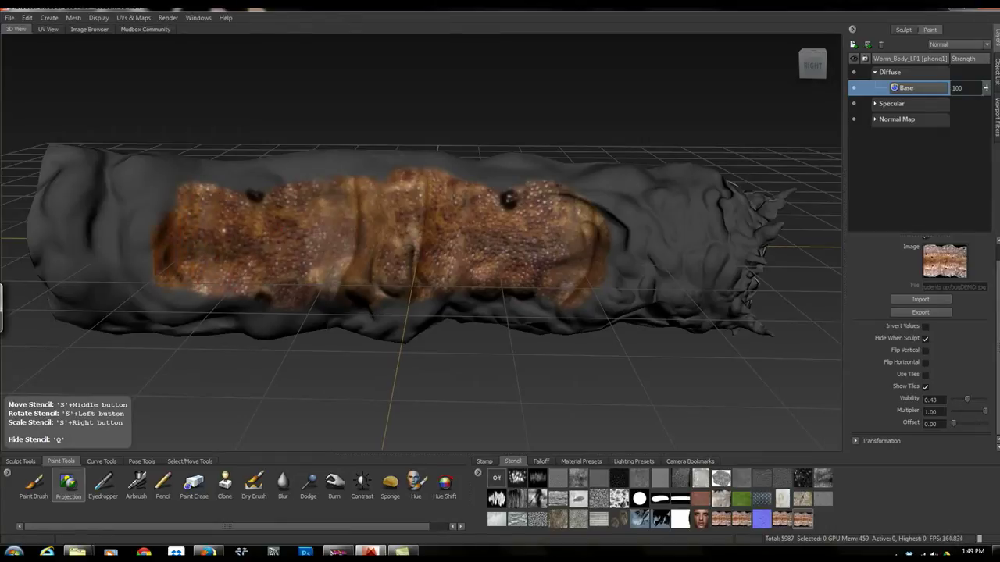
pyautogui.moveTo(163, 200); pyautogui.dragTo(200, 230)
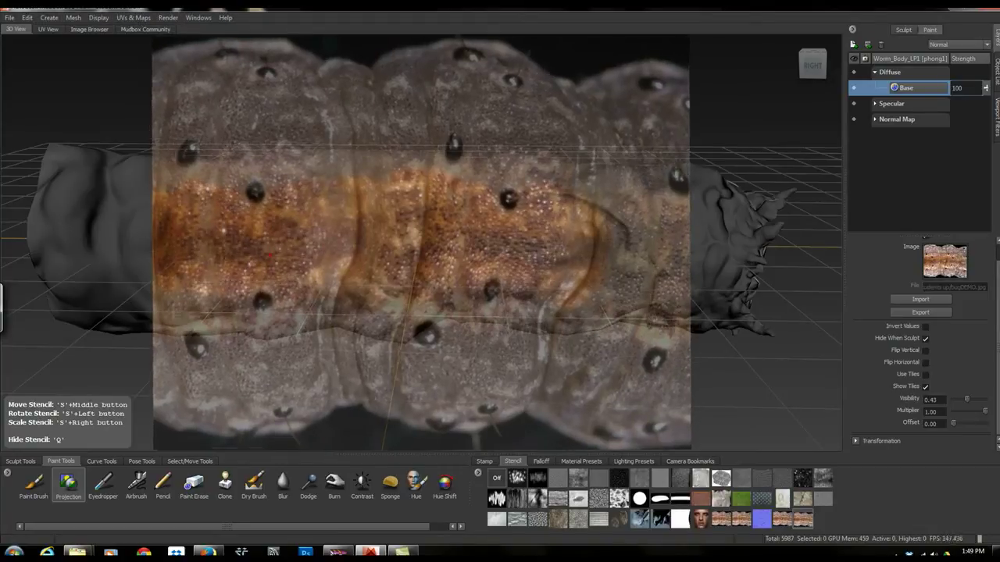
# Enlarge the stencil slightly and shift it along the worm toward the untextured left end
pyautogui.moveTo(270, 257); pyautogui.dragTo(277, 252, button='right')
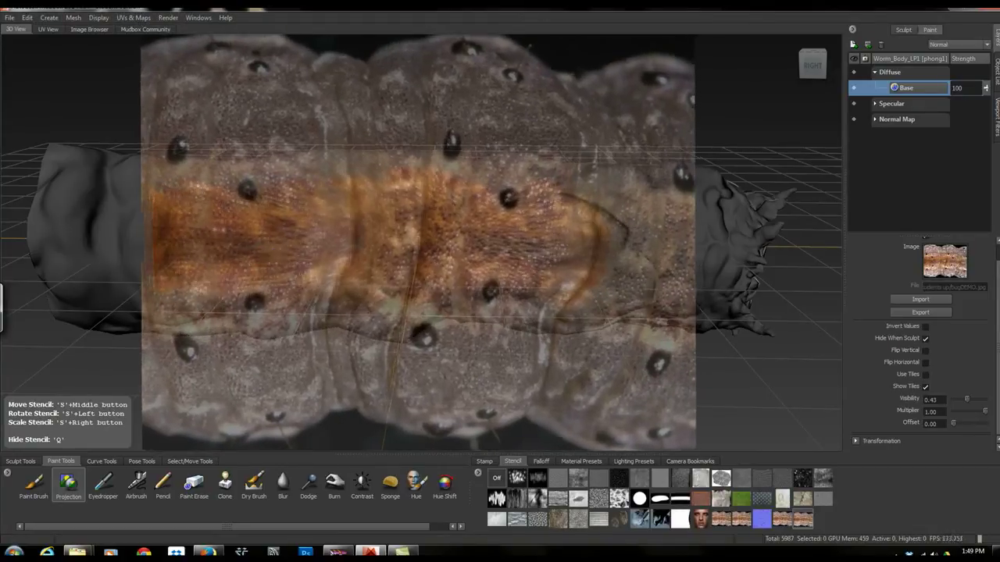
pyautogui.moveTo(277, 251); pyautogui.dragTo(57, 244, button='middle')
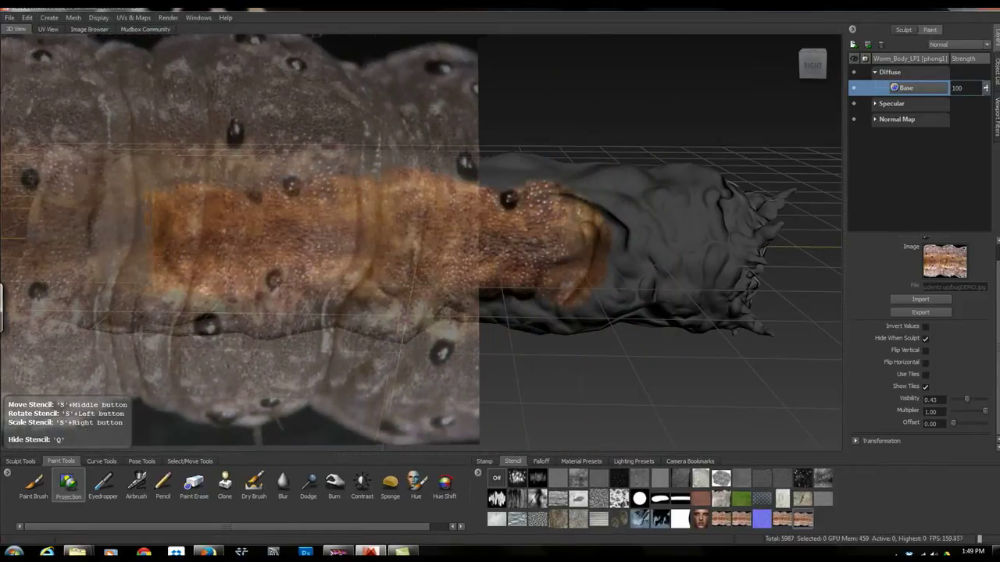
# Project the caterpillar stencil over the worm's left half, extending the skin toward the left end and down to the lower edge
pyautogui.moveTo(301, 202)
pyautogui.mouseDown()
pyautogui.moveTo(276, 188)
pyautogui.moveTo(206, 190)
pyautogui.moveTo(173, 207)
pyautogui.moveTo(197, 286)
pyautogui.moveTo(152, 258)
pyautogui.mouseUp()
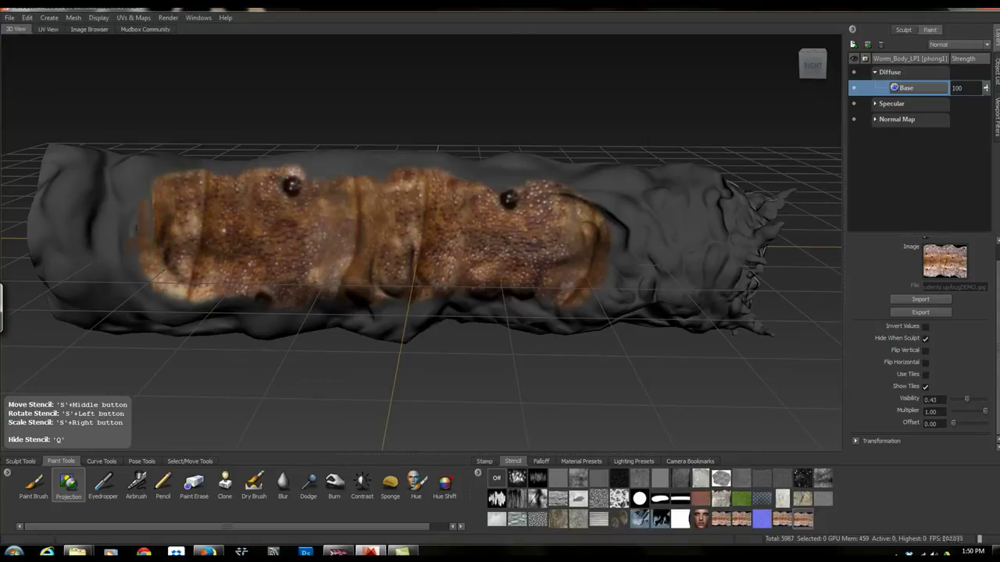
pyautogui.moveTo(150, 223); pyautogui.dragTo(128, 202)
pyautogui.moveTo(149, 246)
pyautogui.mouseDown()
pyautogui.moveTo(163, 285)
pyautogui.moveTo(127, 261)
pyautogui.moveTo(119, 205)
pyautogui.moveTo(135, 183)
pyautogui.mouseUp()
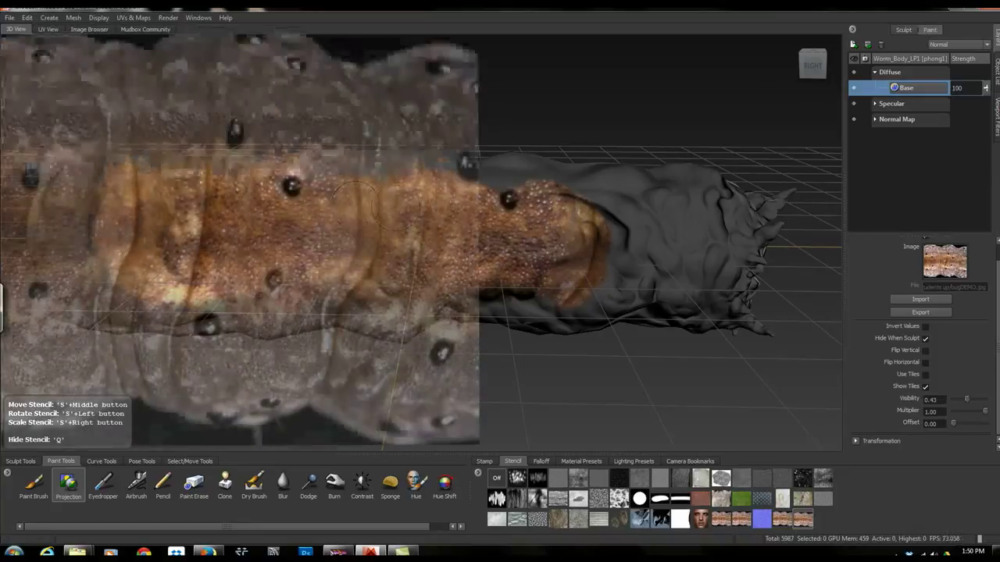
pyautogui.moveTo(344, 195)
pyautogui.mouseDown()
pyautogui.moveTo(367, 176)
pyautogui.moveTo(341, 204)
pyautogui.moveTo(395, 303)
pyautogui.moveTo(387, 317)
pyautogui.moveTo(335, 295)
pyautogui.moveTo(242, 308)
pyautogui.moveTo(235, 324)
pyautogui.moveTo(178, 308)
pyautogui.mouseUp()
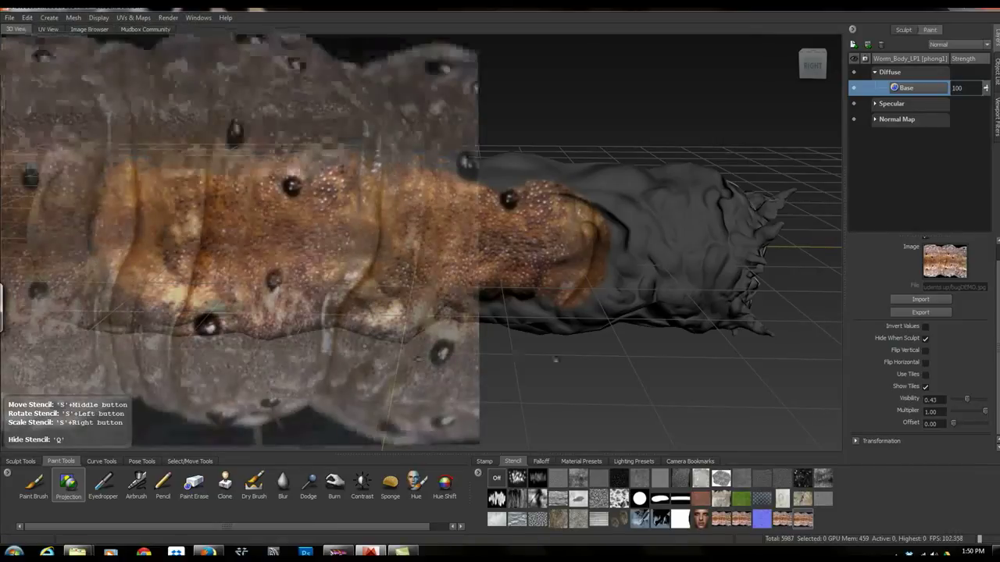
pyautogui.press('q')
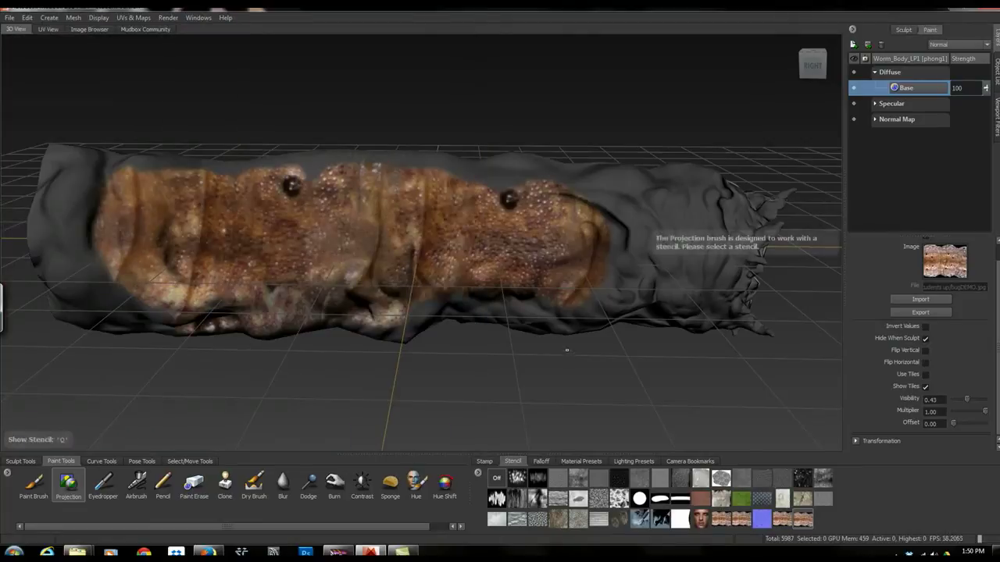
# Project the stencil over the stretched texture and bare areas on the worm's lower side, up to the stencil's edge
pyautogui.keyDown('alt'); pyautogui.moveTo(312, 382); pyautogui.dragTo(327, 335); pyautogui.keyUp('alt')
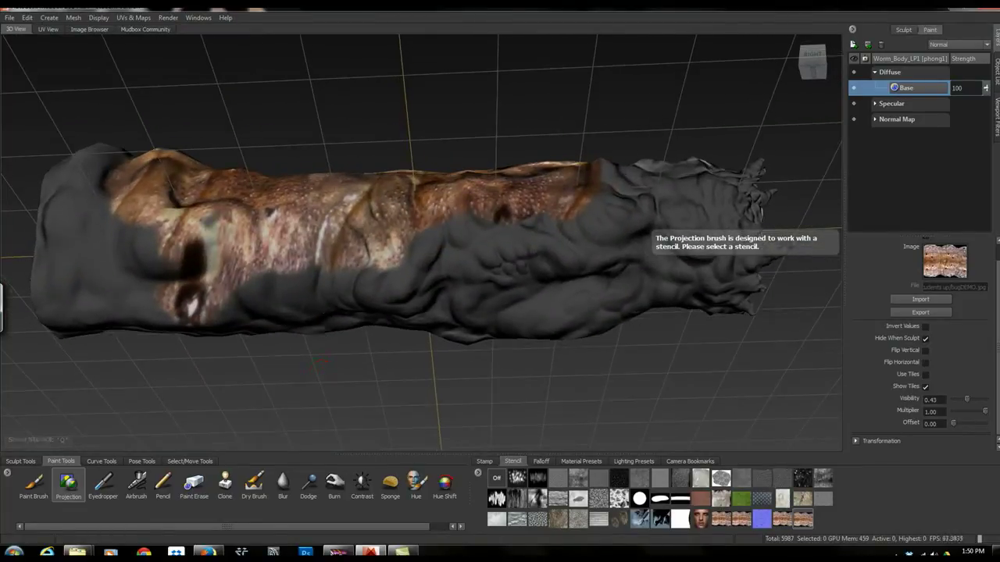
pyautogui.press('q')
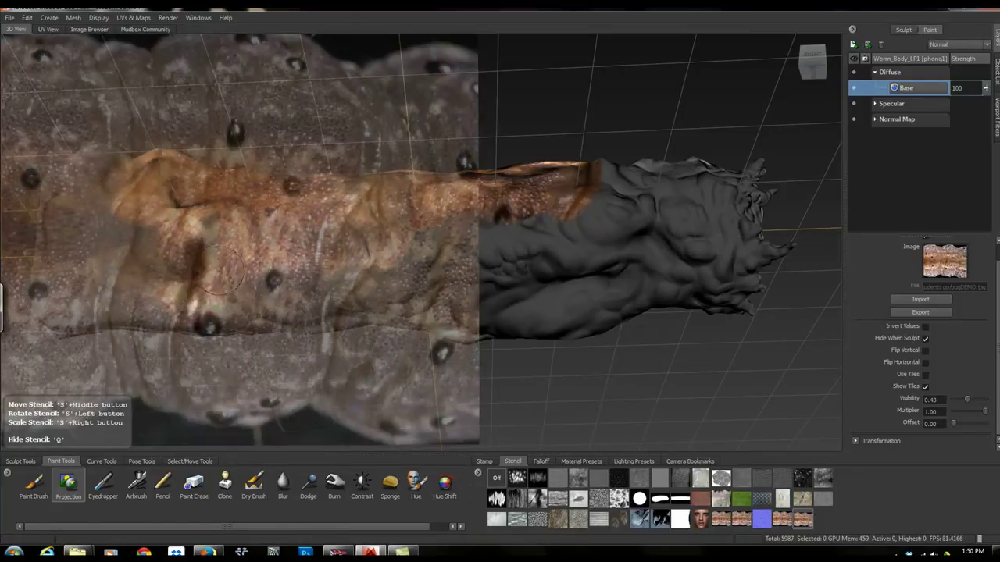
pyautogui.moveTo(197, 257)
pyautogui.mouseDown()
pyautogui.moveTo(202, 283)
pyautogui.moveTo(187, 268)
pyautogui.moveTo(191, 244)
pyautogui.moveTo(238, 256)
pyautogui.moveTo(300, 258)
pyautogui.moveTo(367, 239)
pyautogui.moveTo(403, 250)
pyautogui.moveTo(328, 273)
pyautogui.moveTo(156, 293)
pyautogui.moveTo(148, 259)
pyautogui.moveTo(117, 250)
pyautogui.moveTo(126, 289)
pyautogui.moveTo(146, 304)
pyautogui.moveTo(139, 220)
pyautogui.moveTo(156, 220)
pyautogui.mouseUp()
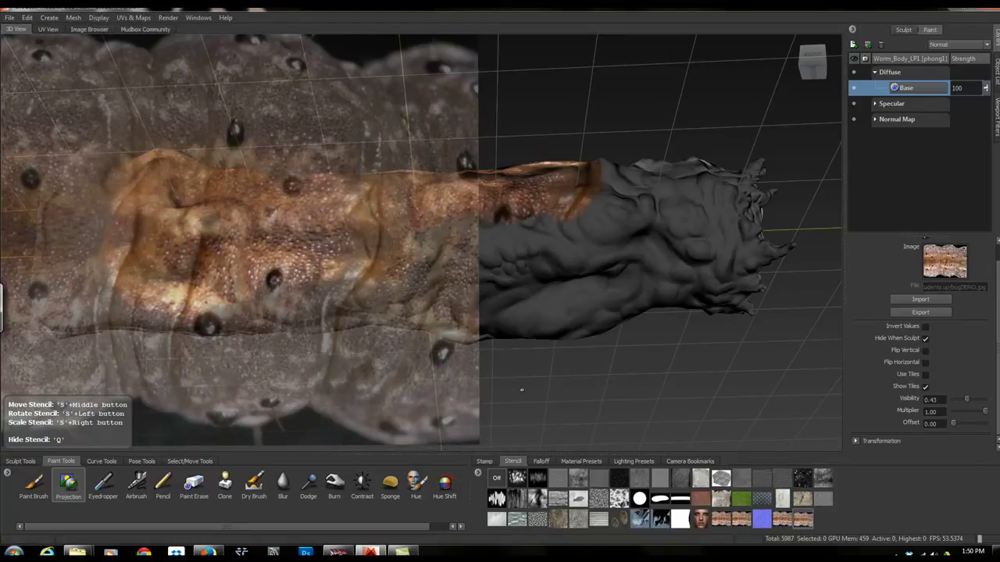
pyautogui.moveTo(451, 264)
pyautogui.mouseDown()
pyautogui.moveTo(434, 234)
pyautogui.moveTo(449, 250)
pyautogui.moveTo(461, 211)
pyautogui.moveTo(468, 260)
pyautogui.moveTo(473, 202)
pyautogui.mouseUp()
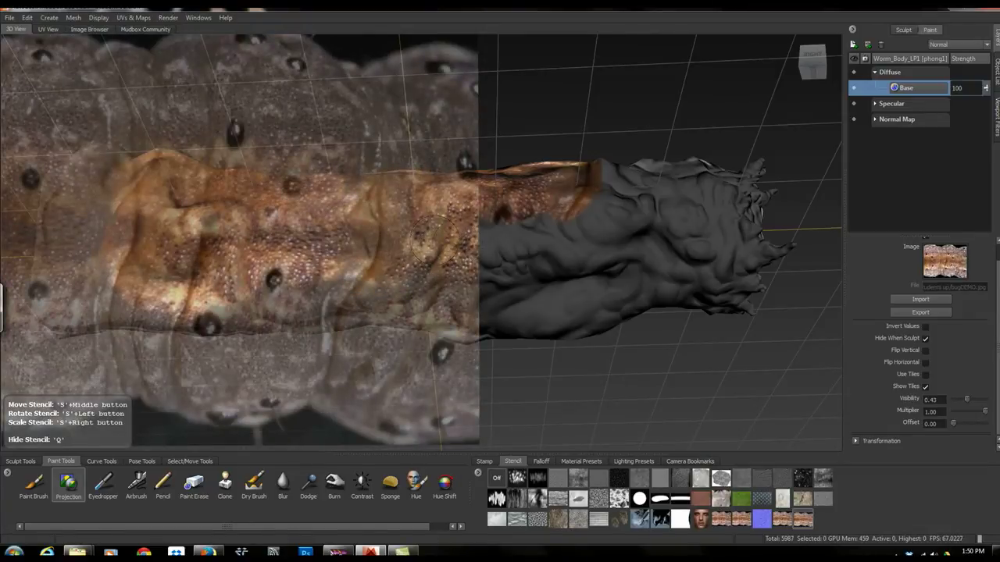
# Turn on tiling for the stencil and project the adjacent tile onto the worm's lower side past the seam
pyautogui.click(925, 374)
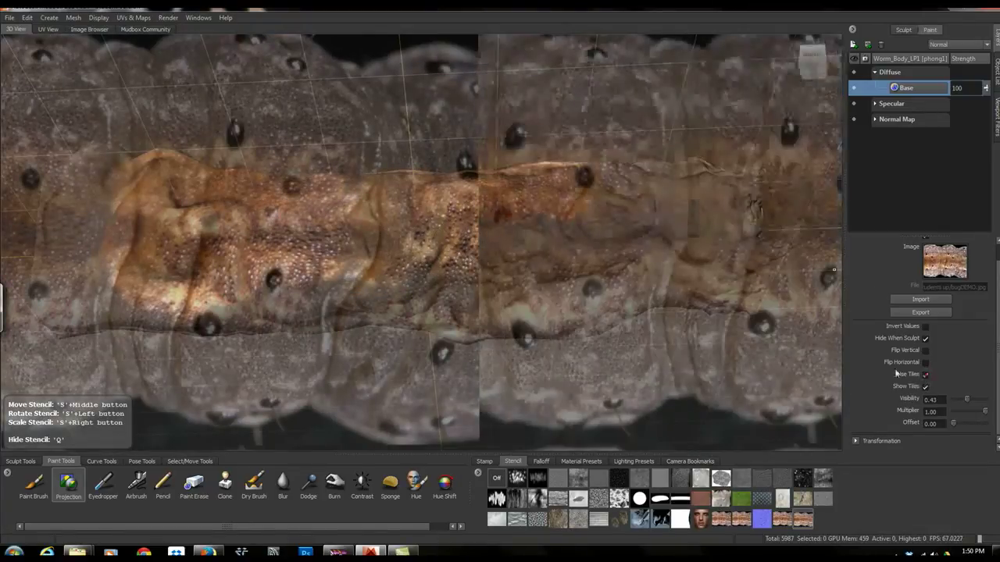
pyautogui.moveTo(492, 255)
pyautogui.mouseDown()
pyautogui.moveTo(490, 215)
pyautogui.moveTo(510, 214)
pyautogui.moveTo(533, 243)
pyautogui.moveTo(539, 234)
pyautogui.mouseUp()
pyautogui.press('q')
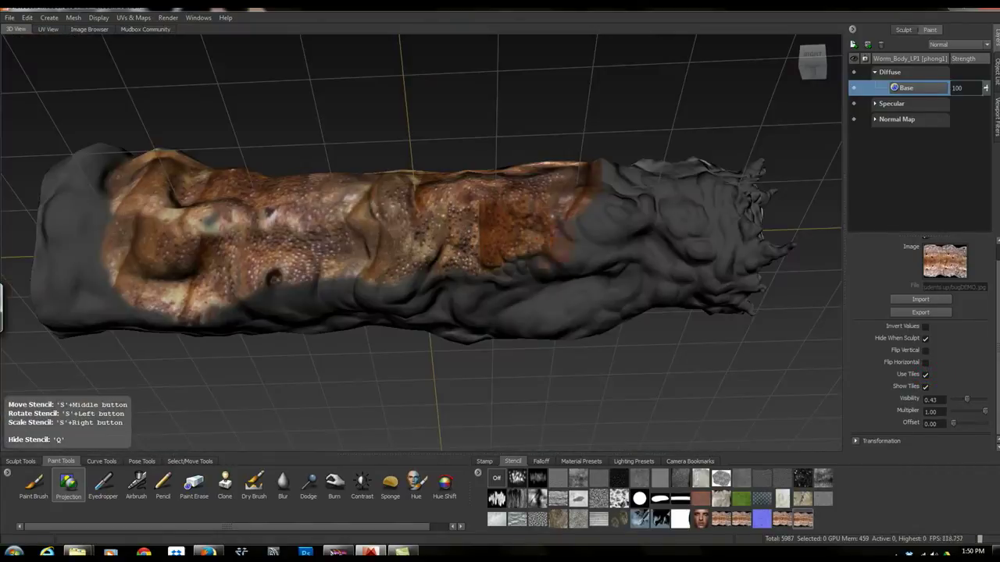
pyautogui.press('q')
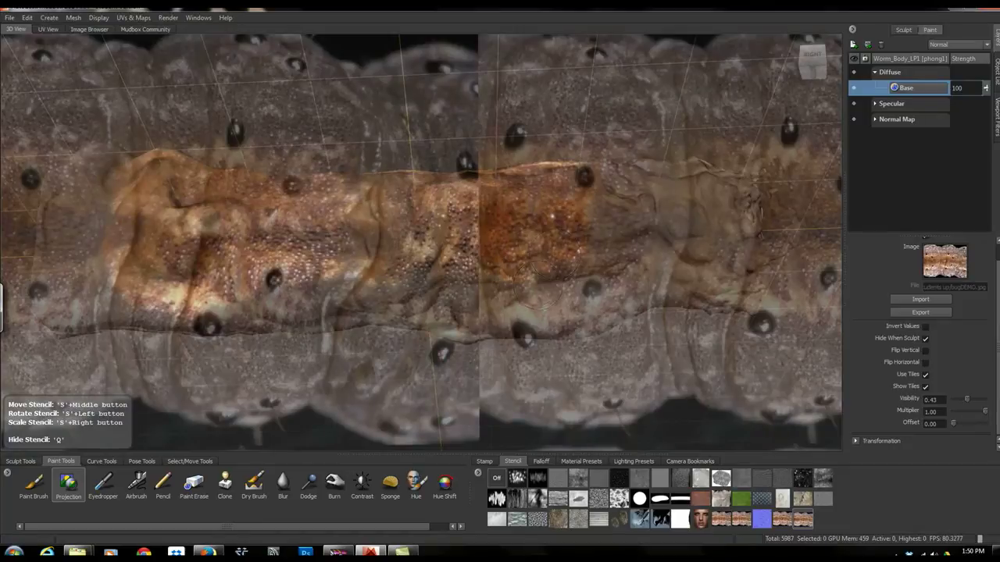
pyautogui.press('q')
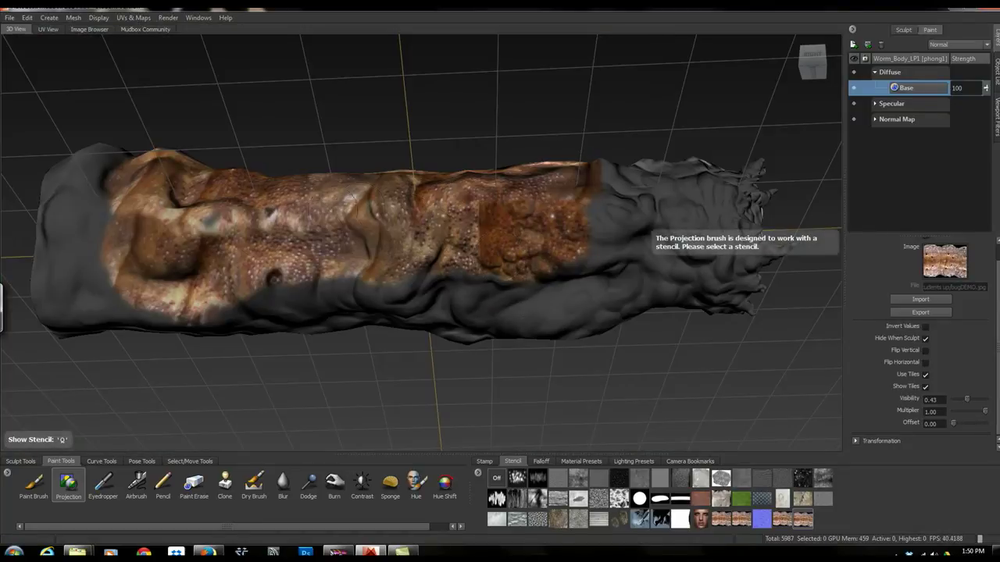
# Clone skin from the worm's middle over the hard tile seam, using the Clone brush with its stamp image off
pyautogui.click(225, 485)
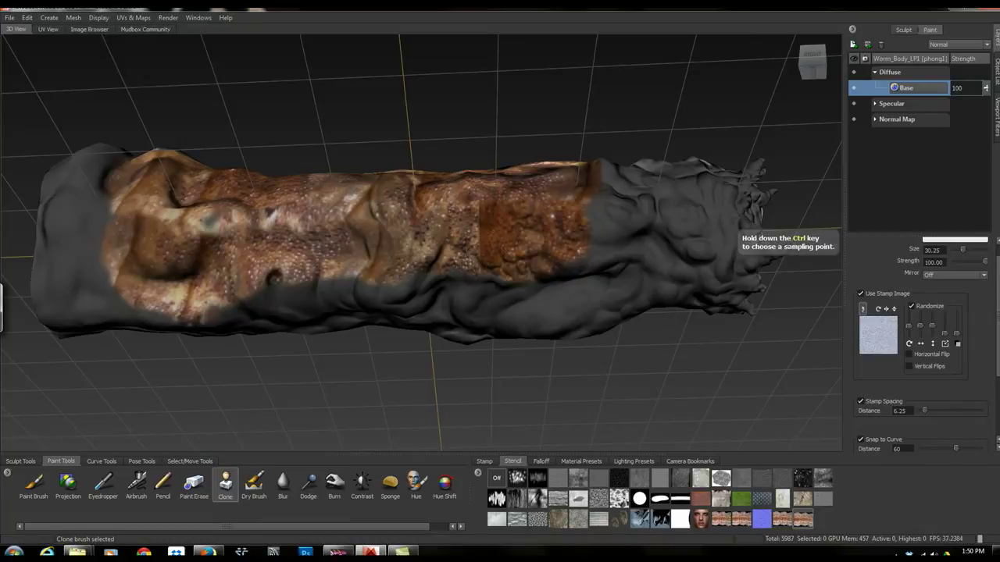
pyautogui.click(860, 294)
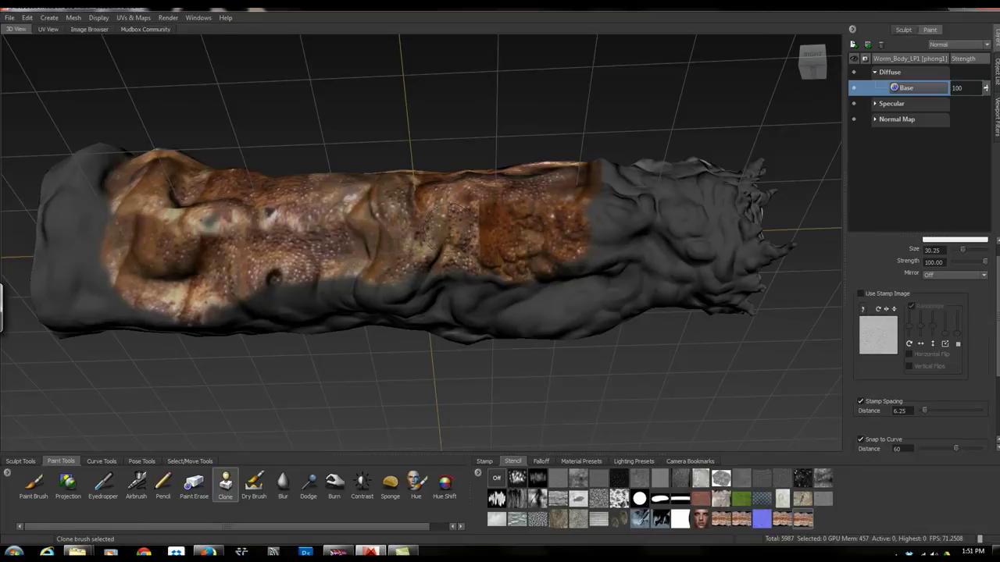
pyautogui.keyDown('ctrl'); pyautogui.click(310, 223); pyautogui.keyUp('ctrl')
pyautogui.keyDown('ctrl'); pyautogui.click(333, 205); pyautogui.keyUp('ctrl')
pyautogui.moveTo(487, 247)
pyautogui.mouseDown()
pyautogui.moveTo(484, 230)
pyautogui.moveTo(505, 227)
pyautogui.mouseUp()
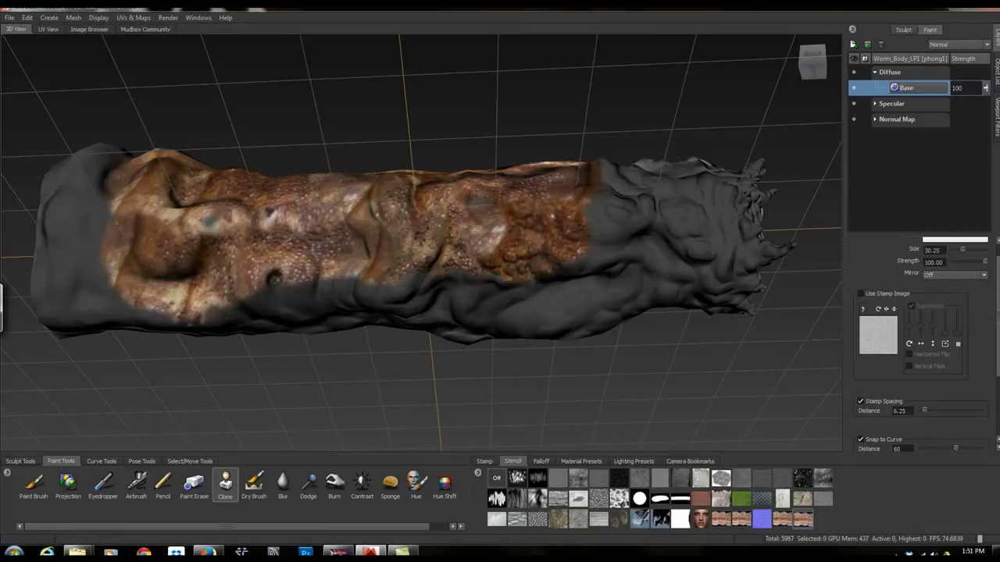
# Resample clean skin and clone it over the grey smear at the seam and the greenish spot near the left end
pyautogui.keyDown('ctrl'); pyautogui.click(332, 235); pyautogui.keyUp('ctrl')
pyautogui.moveTo(482, 203); pyautogui.dragTo(476, 205)
pyautogui.keyDown('ctrl'); pyautogui.click(239, 211); pyautogui.keyUp('ctrl')
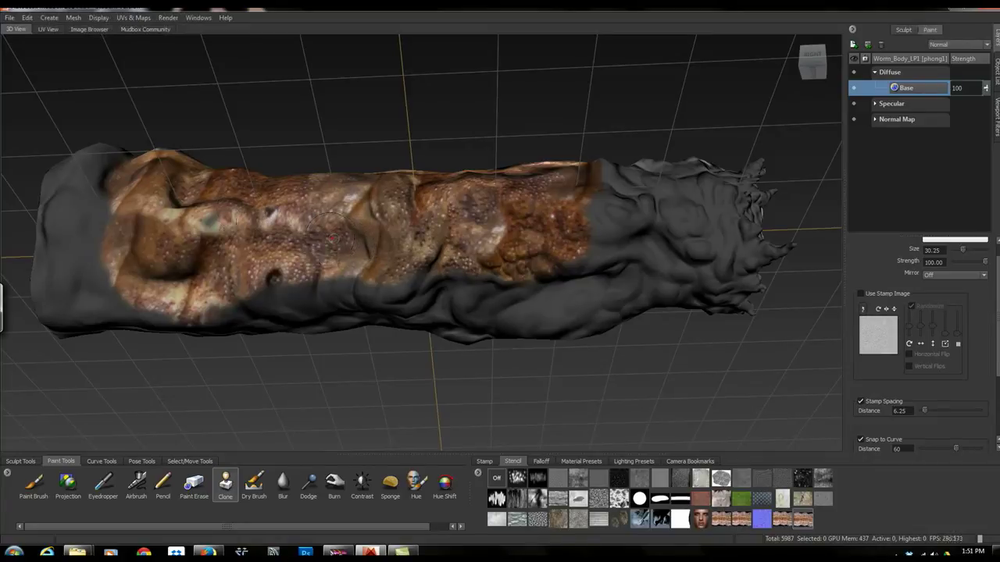
pyautogui.moveTo(205, 223); pyautogui.dragTo(222, 221)
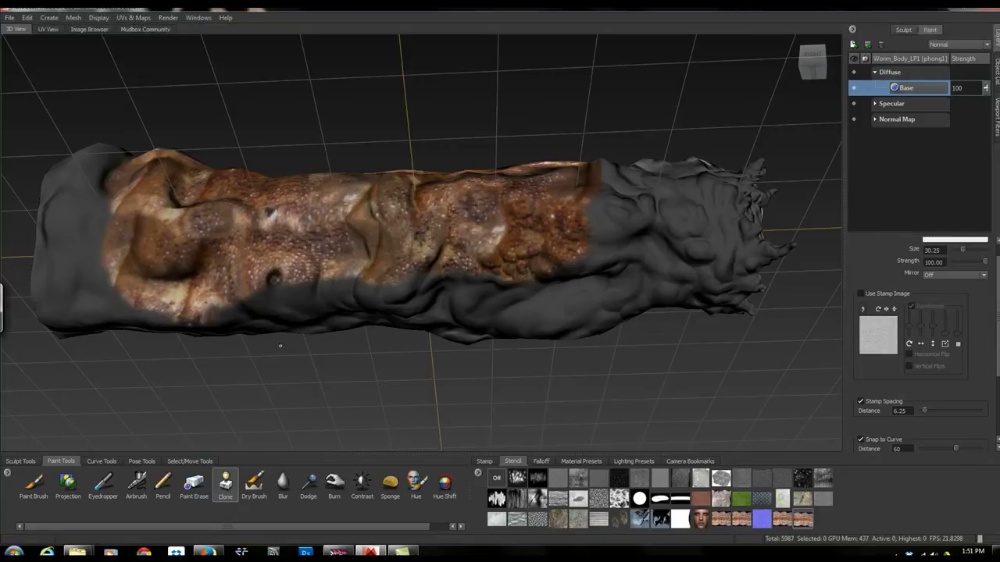
# With the Projection brush active, shrink, shift and slightly rotate the tiled stencil over the worm's upper side
pyautogui.keyDown('alt'); pyautogui.moveTo(585, 358); pyautogui.dragTo(478, 368); pyautogui.keyUp('alt')
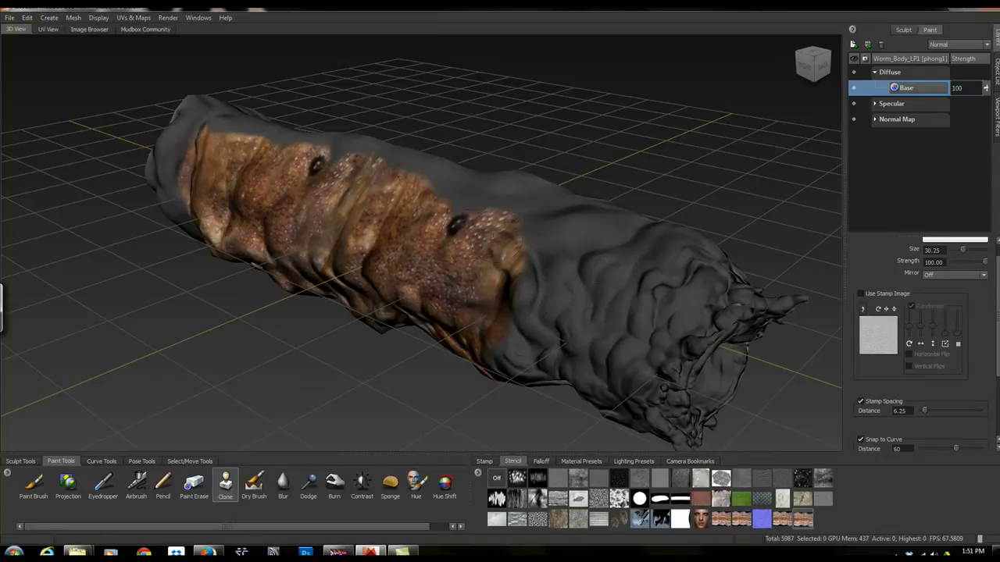
pyautogui.press('q')
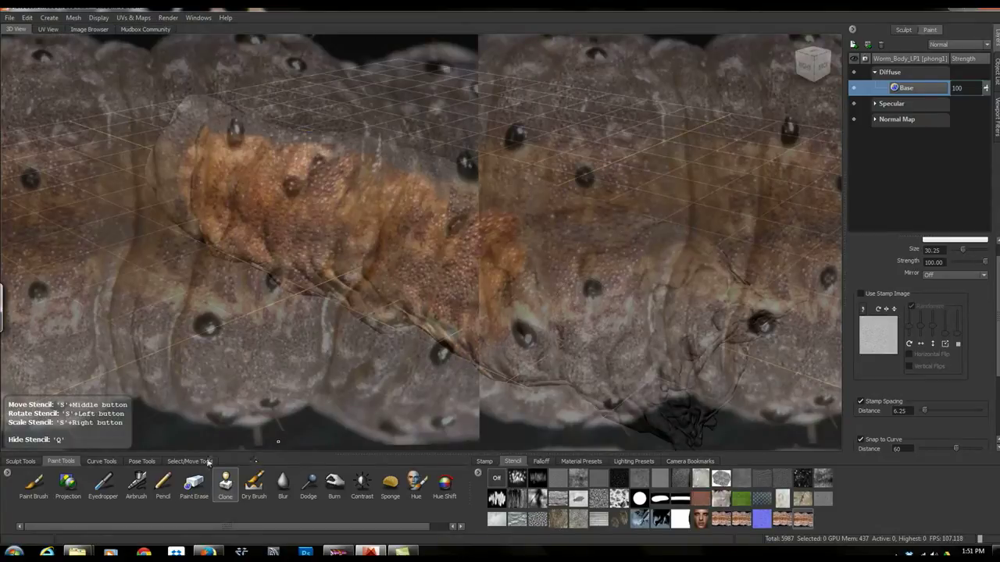
pyautogui.click(68, 483)
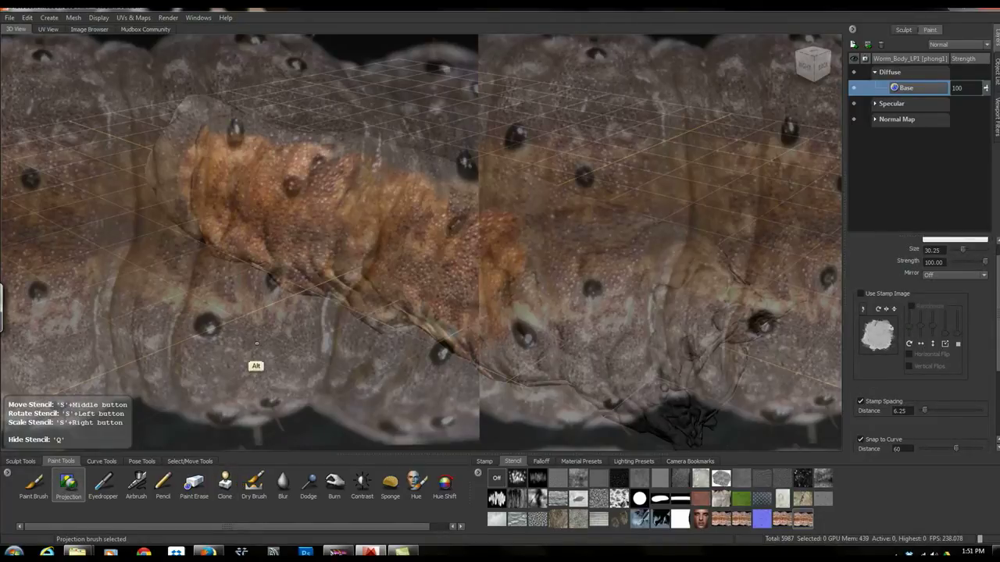
pyautogui.keyDown('alt'); pyautogui.moveTo(254, 362); pyautogui.dragTo(338, 394); pyautogui.keyUp('alt')
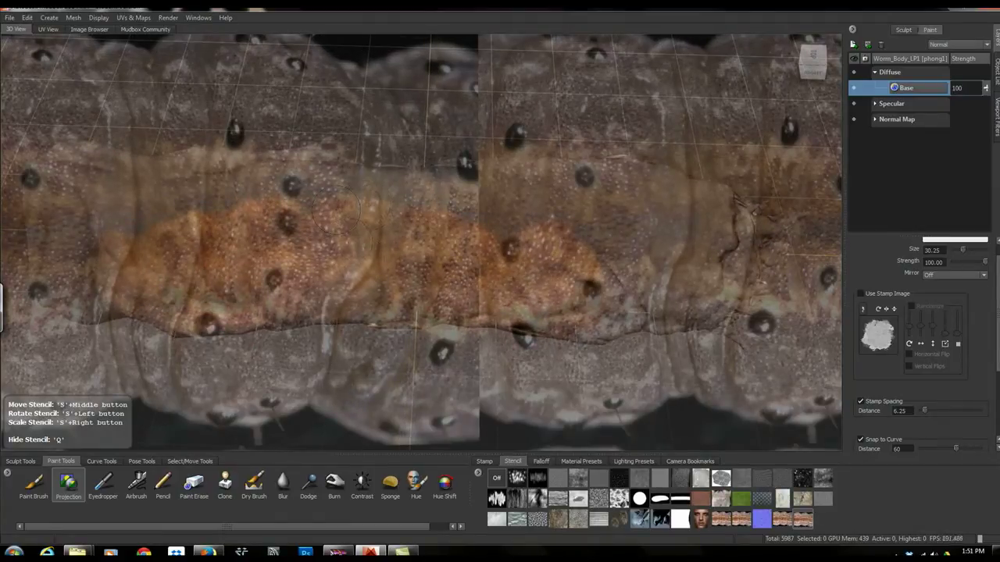
pyautogui.moveTo(336, 227); pyautogui.dragTo(358, 225, button='right')
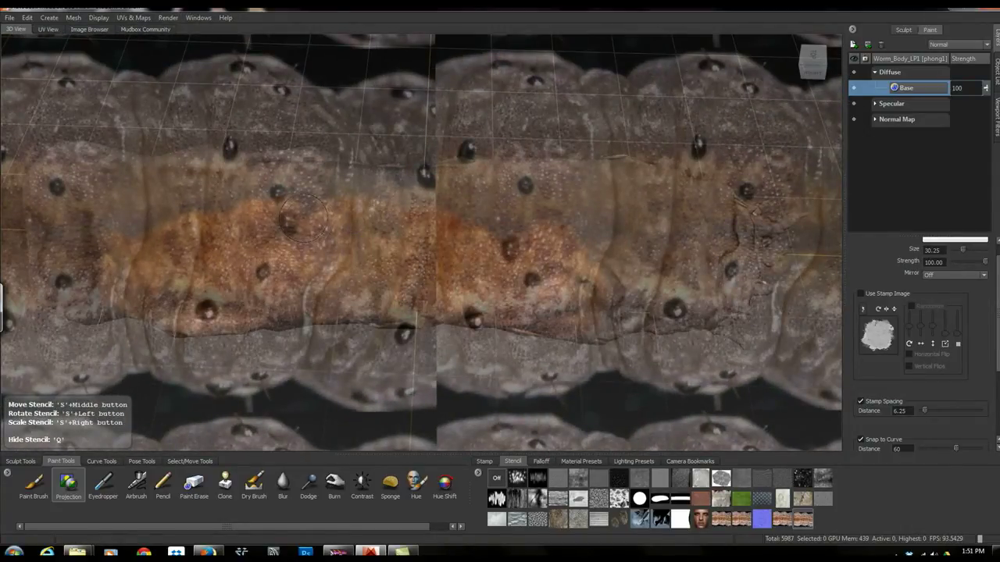
pyautogui.moveTo(329, 217)
pyautogui.mouseDown(button='middle')
pyautogui.moveTo(316, 214)
pyautogui.moveTo(329, 212)
pyautogui.mouseUp(button='middle')
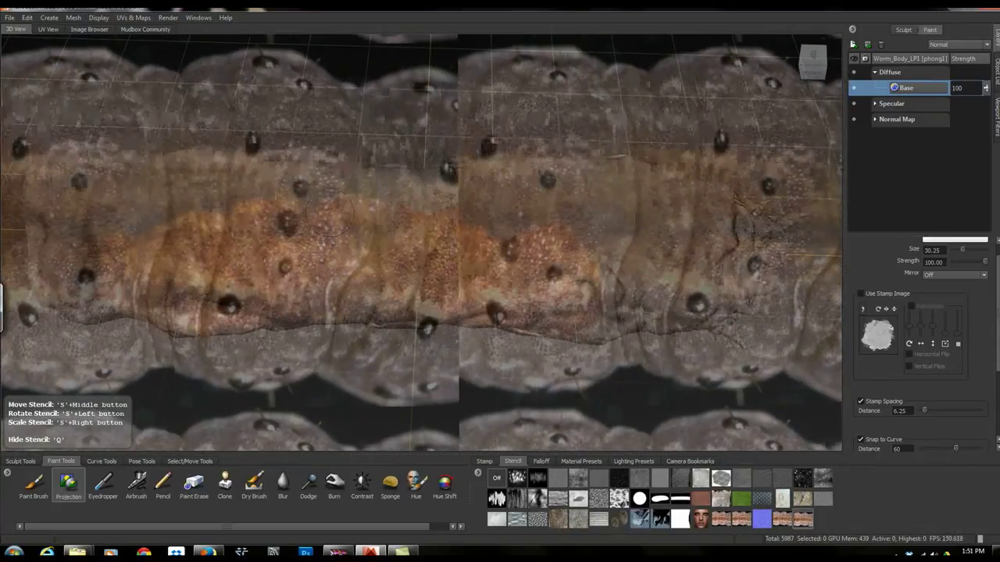
pyautogui.moveTo(329, 213); pyautogui.dragTo(329, 219)
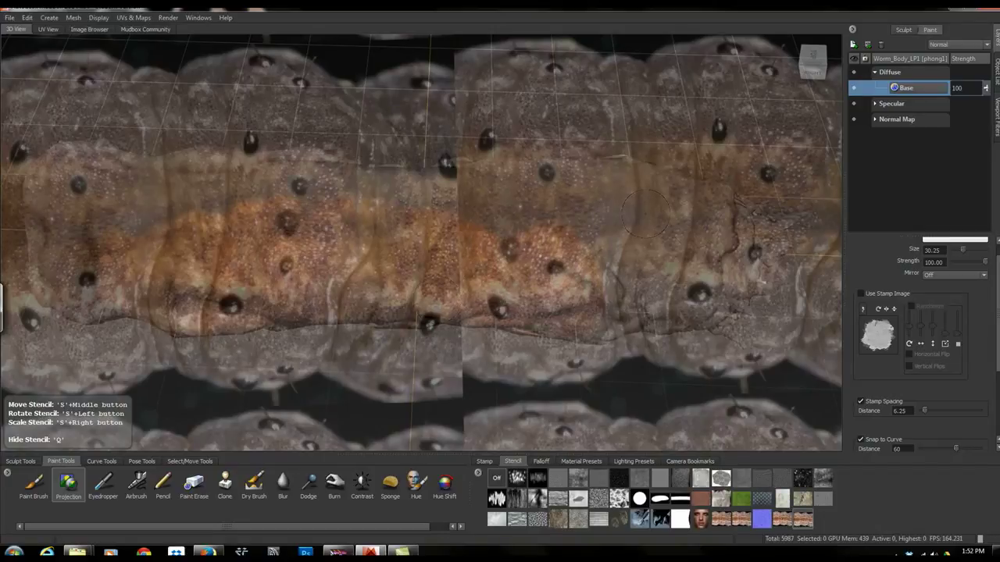
pyautogui.press('q')
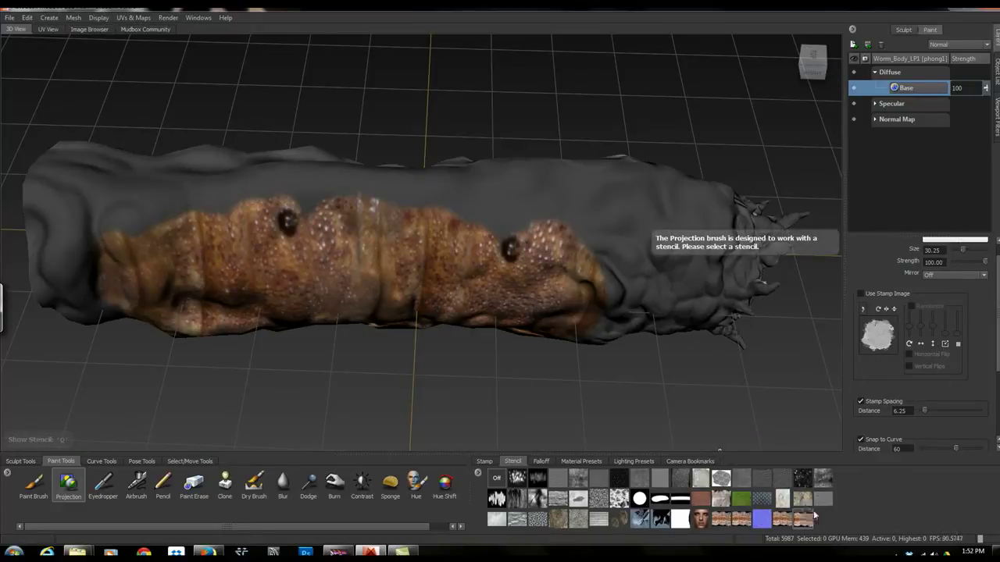
# Hide the Base diffuse layer and create a 2048 paint layer named details in the Bump Map channel
pyautogui.click(484, 461)
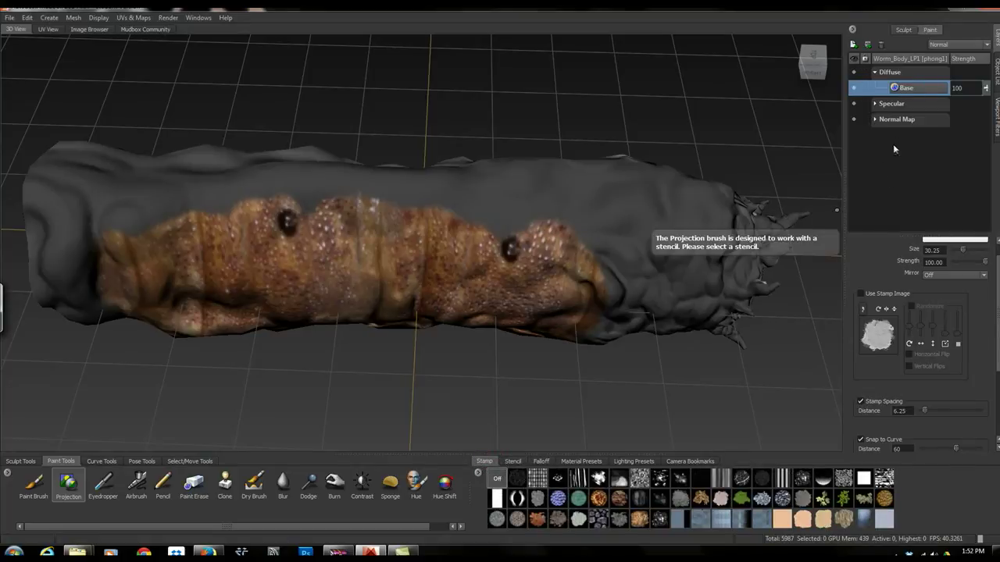
pyautogui.click(853, 87)
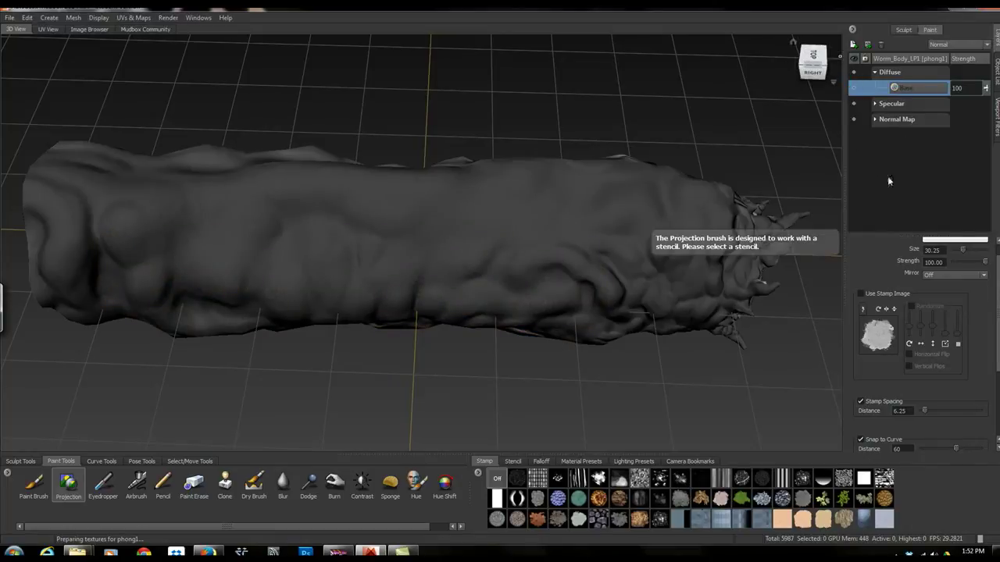
pyautogui.rightClick(895, 149)
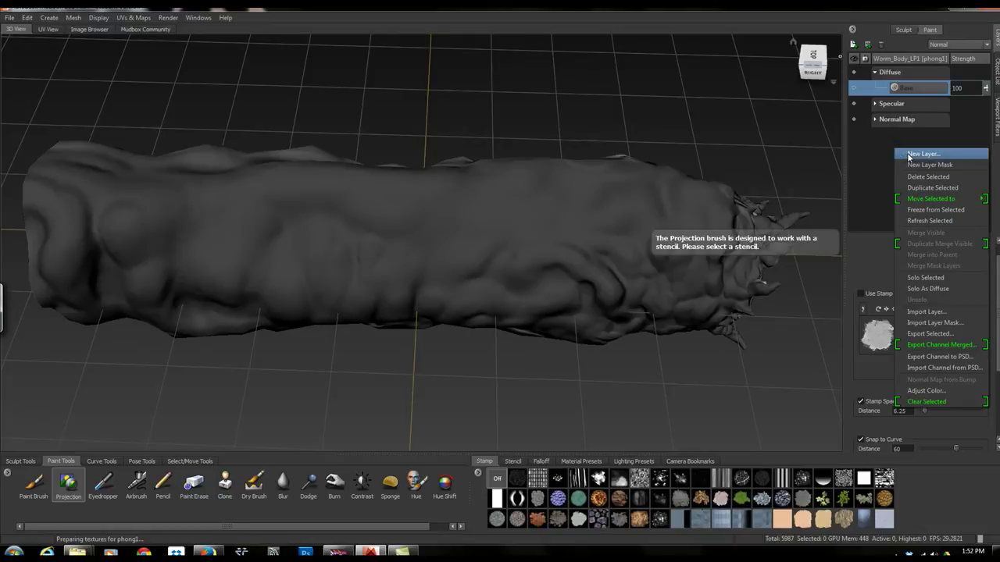
pyautogui.click(909, 155)
pyautogui.click(485, 289)
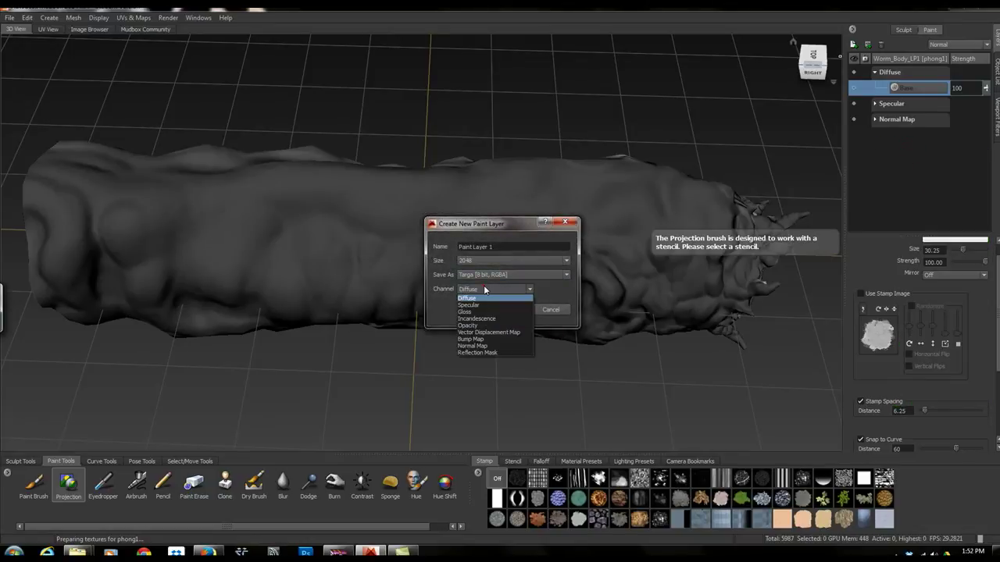
pyautogui.click(473, 340)
pyautogui.moveTo(508, 247); pyautogui.dragTo(429, 246)
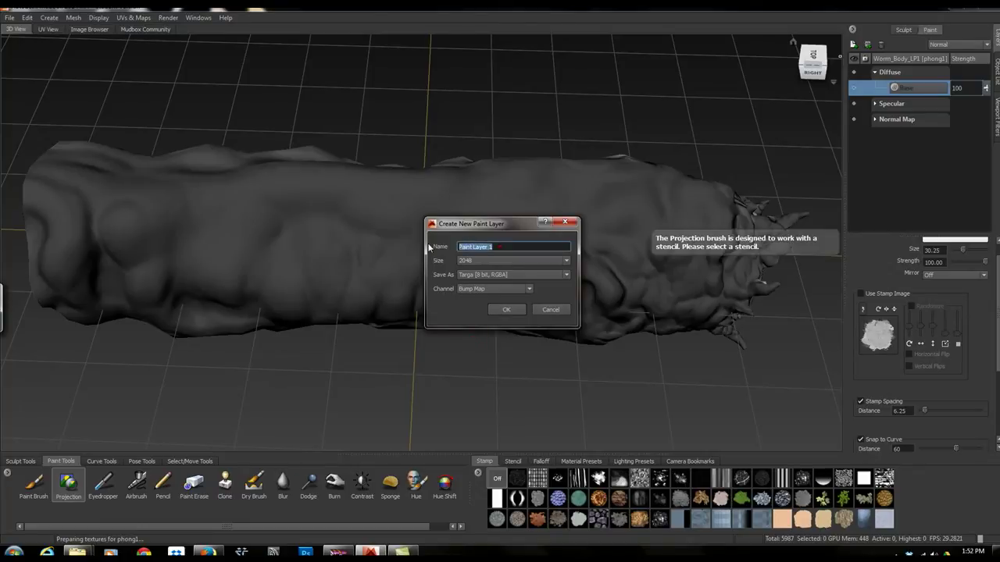
pyautogui.write('de')
pyautogui.moveTo(478, 247); pyautogui.dragTo(465, 247)
pyautogui.write('tails')
pyautogui.click(502, 310)
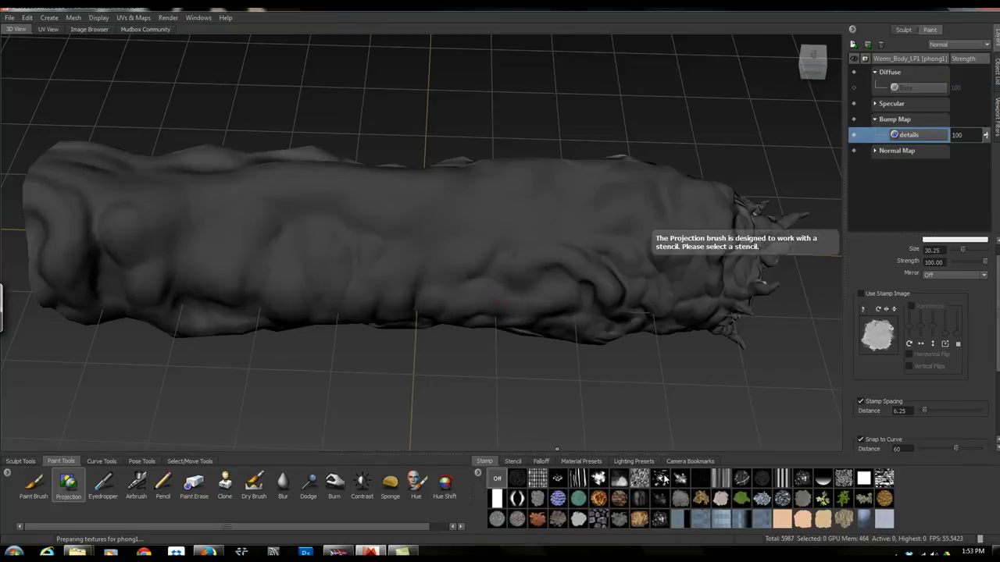
# Add the tempstencilWORMY02 image from the Hooking students up folder as a new stamp
pyautogui.click(479, 473)
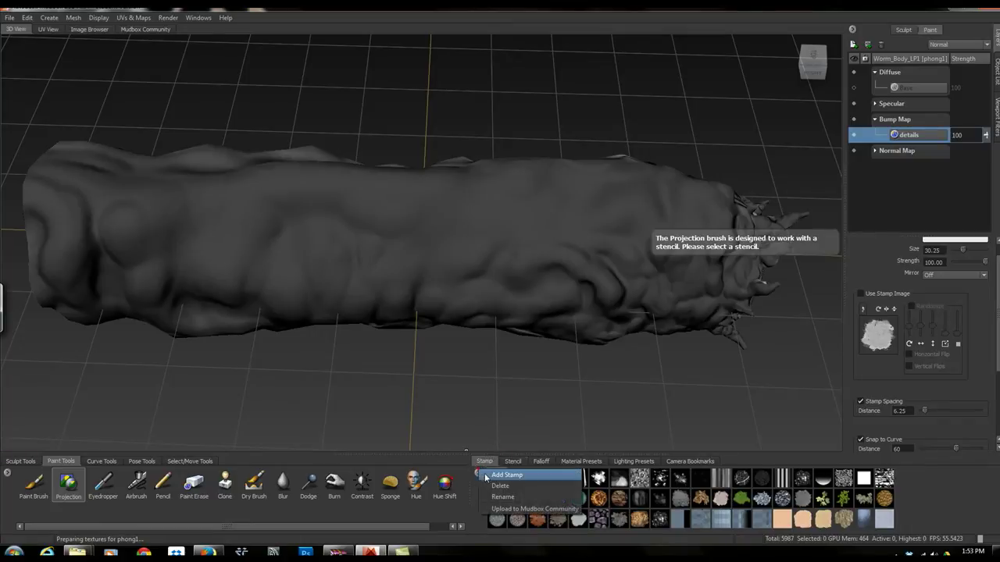
pyautogui.click(508, 476)
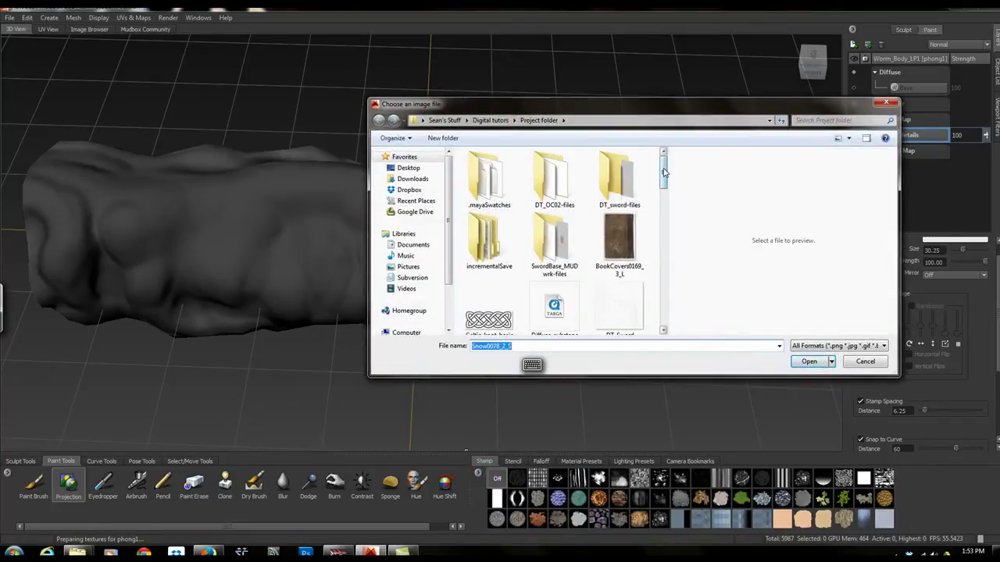
pyautogui.click(443, 120)
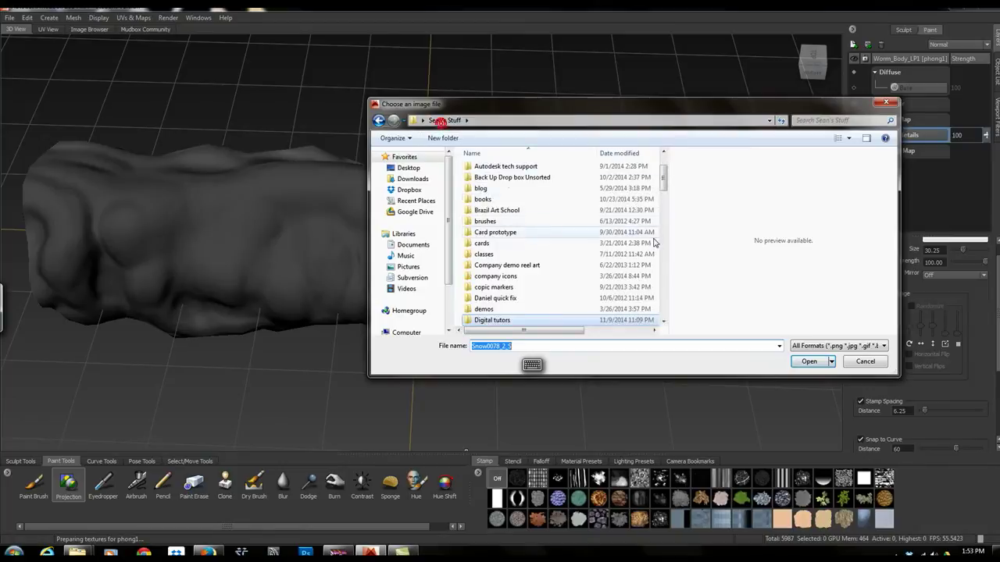
pyautogui.moveTo(664, 179); pyautogui.dragTo(664, 204)
pyautogui.doubleClick(505, 262)
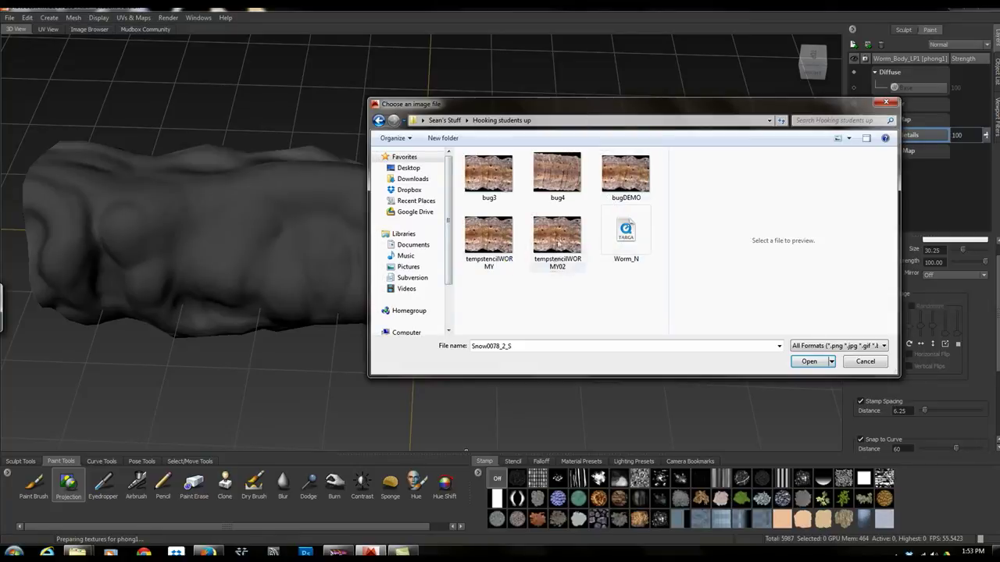
pyautogui.click(559, 239)
pyautogui.click(809, 361)
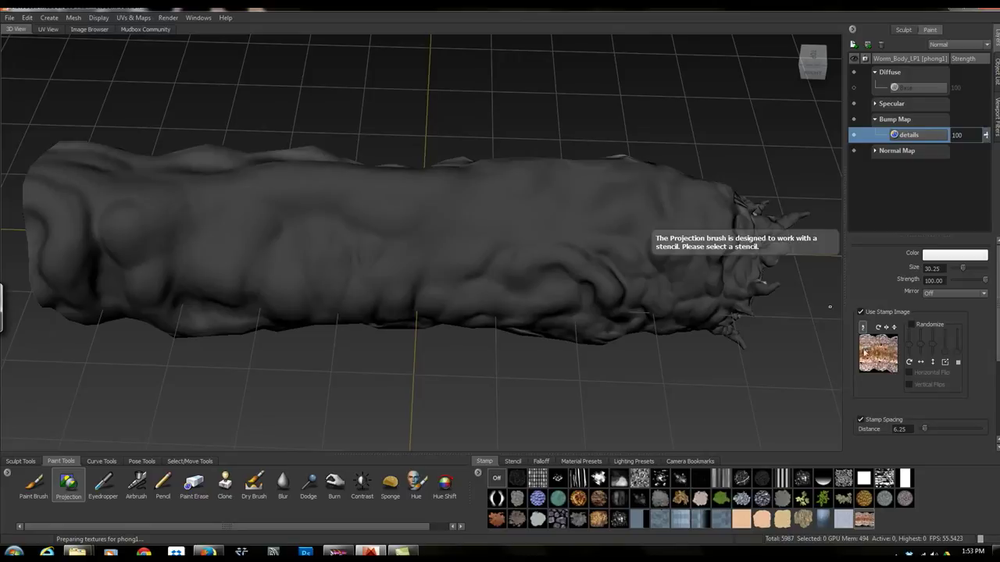
# Turn on Randomize for the stamp, try a bump stroke on the worm's surface at full strength and undo it
pyautogui.click(854, 87)
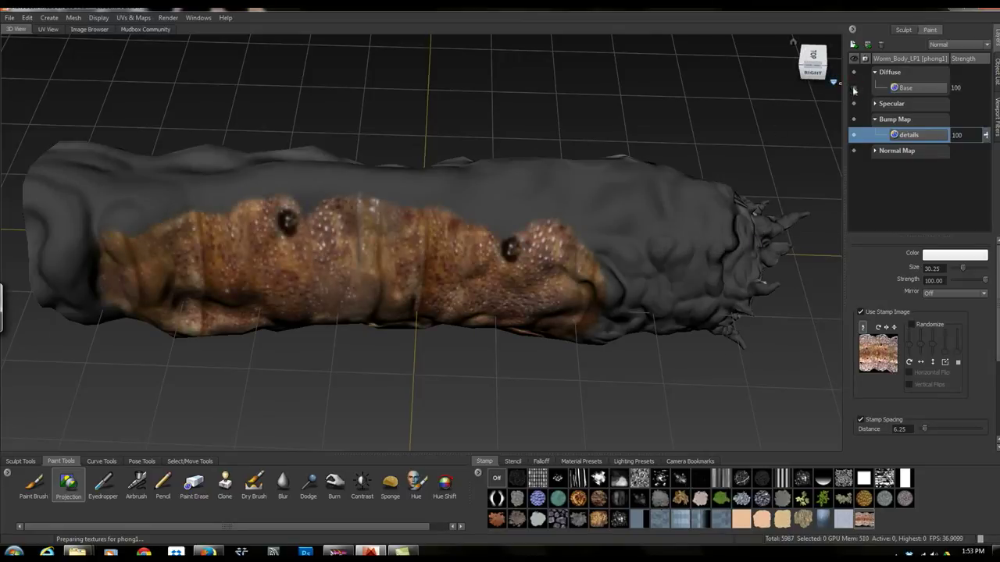
pyautogui.click(854, 88)
pyautogui.click(911, 324)
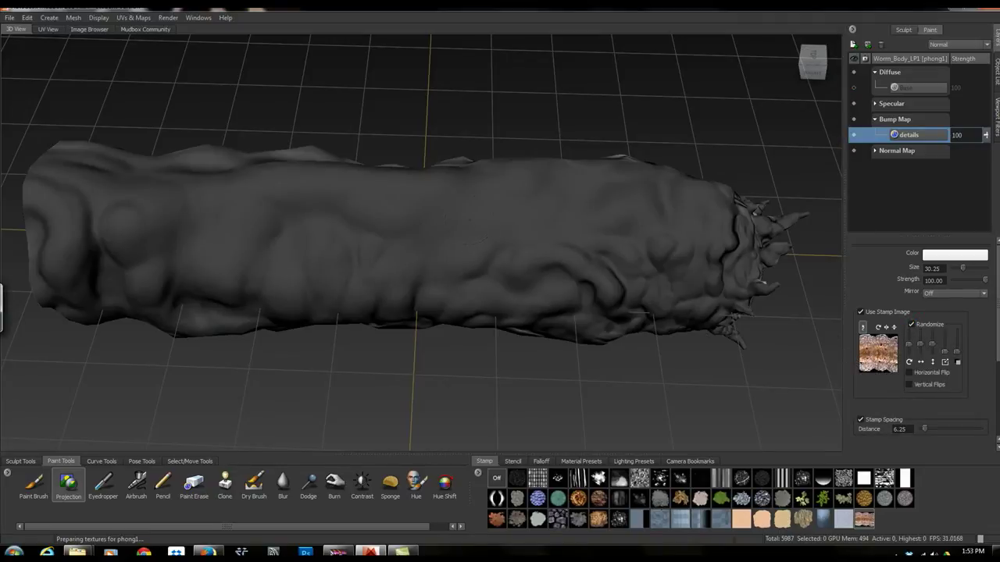
pyautogui.moveTo(239, 254)
pyautogui.mouseDown()
pyautogui.moveTo(273, 189)
pyautogui.moveTo(312, 197)
pyautogui.moveTo(328, 234)
pyautogui.moveTo(361, 266)
pyautogui.mouseUp()
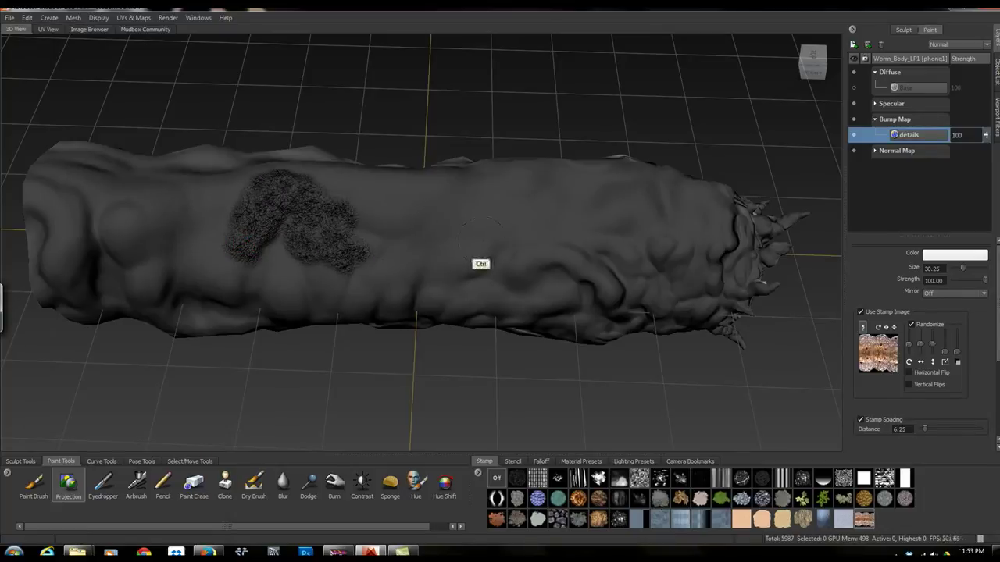
pyautogui.hotkey('ctrl', 'z')
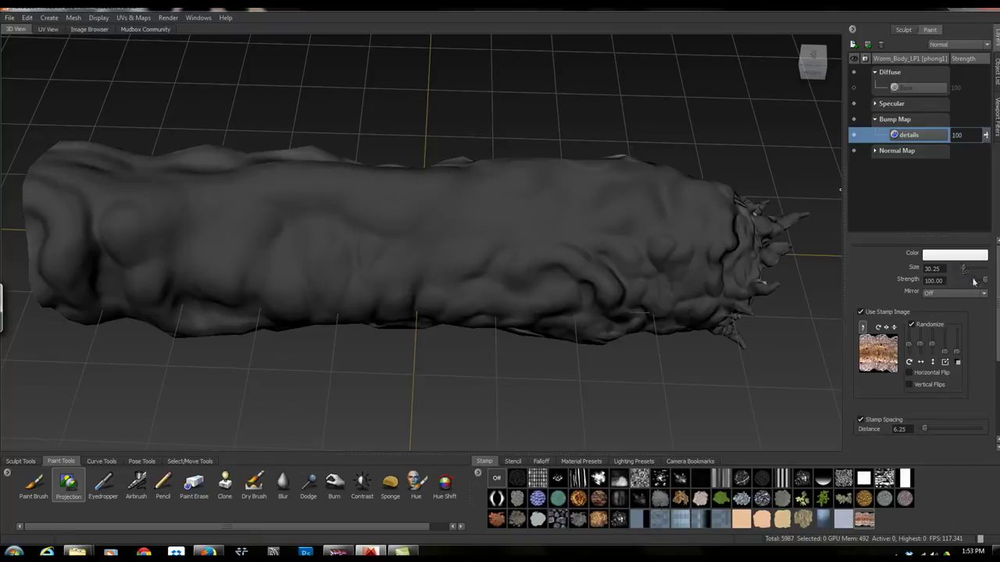
# Lower the brush strength to 24.60 and paint the stamped bump texture across the worm's middle on the details layer
pyautogui.moveTo(982, 280); pyautogui.dragTo(952, 280)
pyautogui.moveTo(220, 252)
pyautogui.mouseDown()
pyautogui.moveTo(245, 238)
pyautogui.moveTo(239, 201)
pyautogui.moveTo(342, 201)
pyautogui.moveTo(390, 225)
pyautogui.moveTo(410, 186)
pyautogui.moveTo(394, 198)
pyautogui.moveTo(478, 208)
pyautogui.moveTo(441, 248)
pyautogui.moveTo(383, 272)
pyautogui.moveTo(344, 273)
pyautogui.moveTo(301, 215)
pyautogui.moveTo(288, 227)
pyautogui.mouseUp()
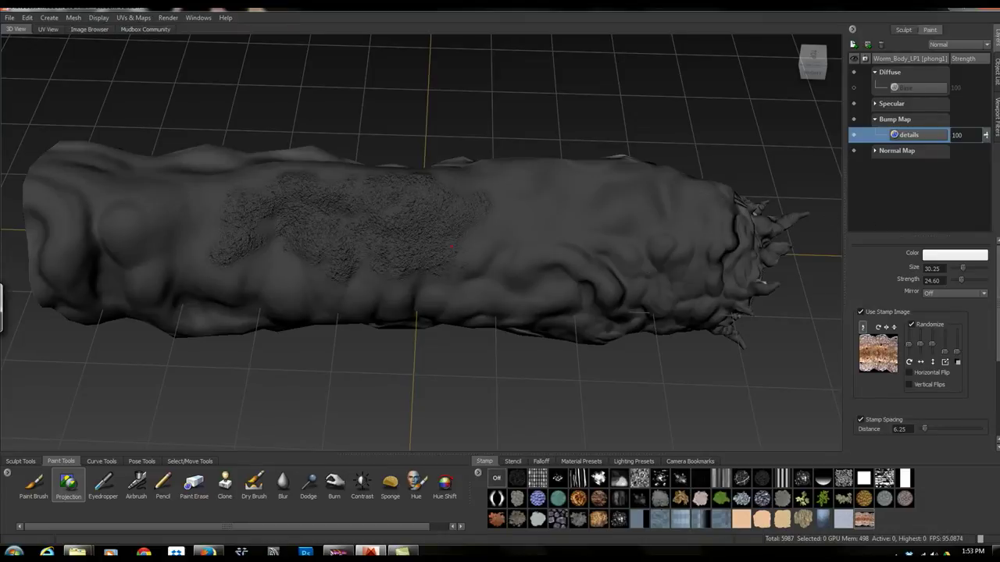
pyautogui.moveTo(452, 247)
pyautogui.mouseDown()
pyautogui.moveTo(457, 291)
pyautogui.moveTo(400, 296)
pyautogui.moveTo(277, 261)
pyautogui.moveTo(217, 230)
pyautogui.moveTo(208, 244)
pyautogui.moveTo(227, 277)
pyautogui.moveTo(317, 283)
pyautogui.moveTo(547, 205)
pyautogui.moveTo(508, 189)
pyautogui.mouseUp()
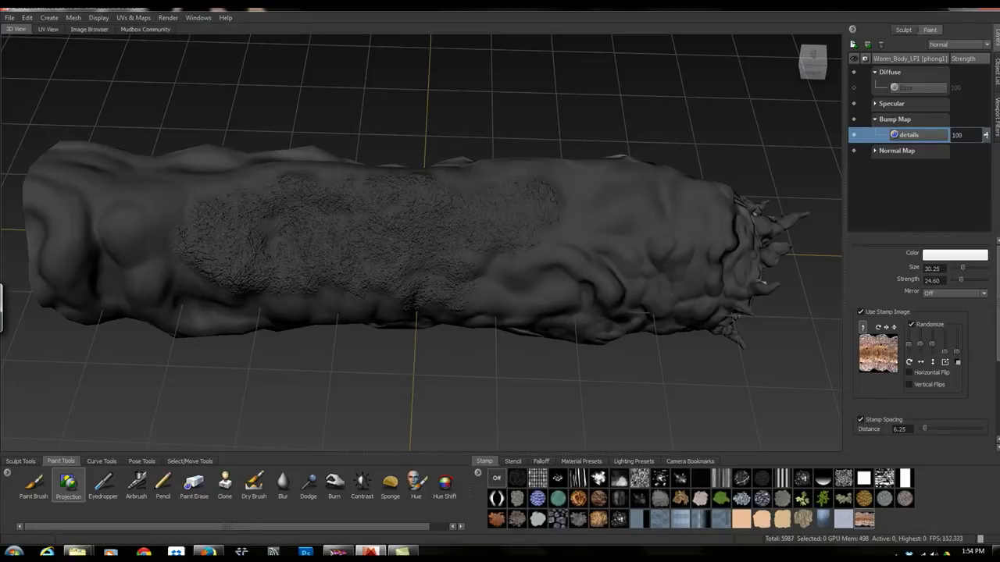
pyautogui.moveTo(492, 277)
pyautogui.mouseDown()
pyautogui.moveTo(563, 262)
pyautogui.moveTo(578, 198)
pyautogui.moveTo(641, 204)
pyautogui.mouseUp()
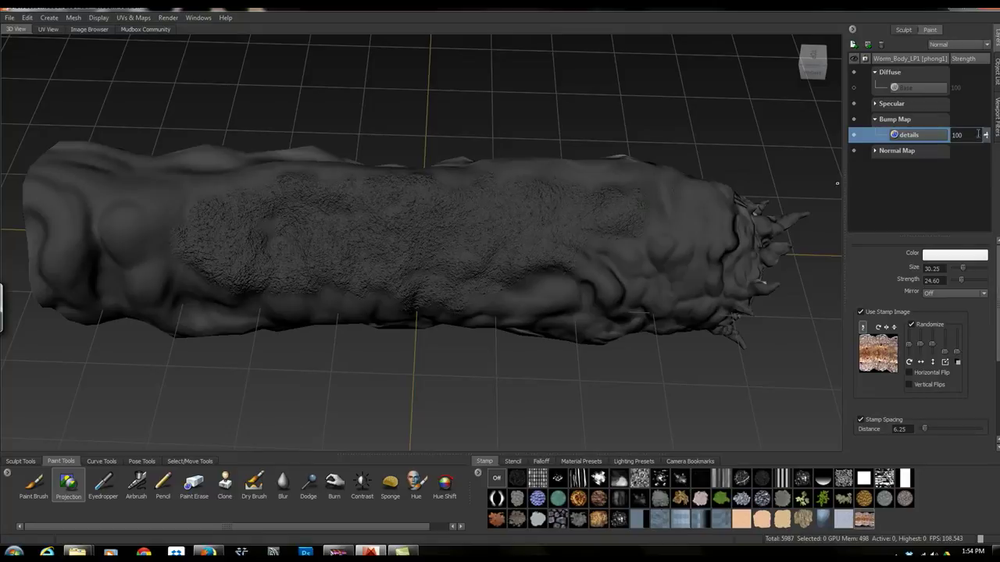
# Set the details bump layer's strength to 48 and extend the stamped skin texture over the worm's left part
pyautogui.moveTo(986, 134); pyautogui.dragTo(987, 170)
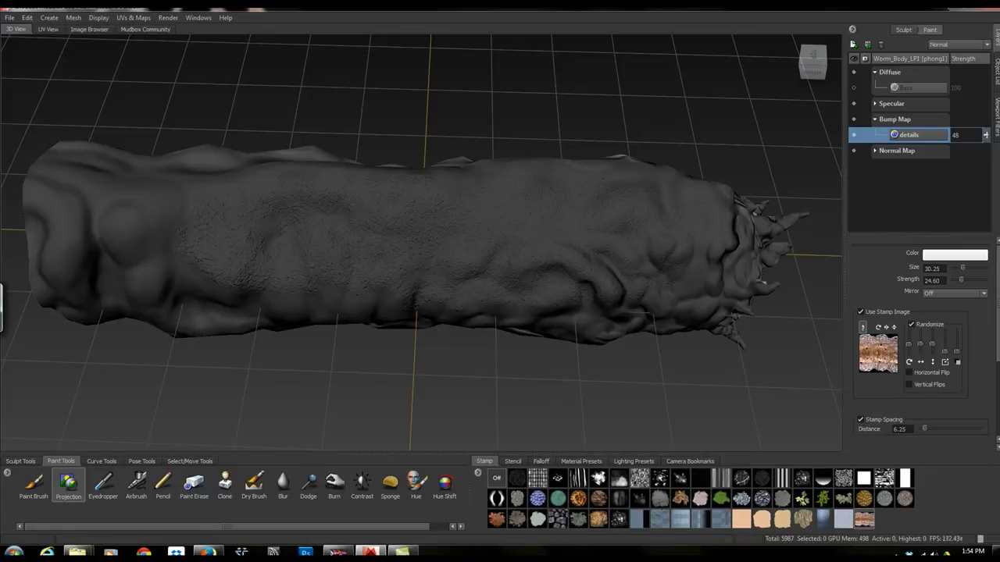
pyautogui.moveTo(220, 286)
pyautogui.mouseDown()
pyautogui.moveTo(186, 267)
pyautogui.moveTo(170, 219)
pyautogui.moveTo(130, 240)
pyautogui.moveTo(163, 189)
pyautogui.mouseUp()
pyautogui.moveTo(137, 234)
pyautogui.mouseDown()
pyautogui.moveTo(186, 307)
pyautogui.moveTo(235, 299)
pyautogui.moveTo(385, 314)
pyautogui.mouseUp()
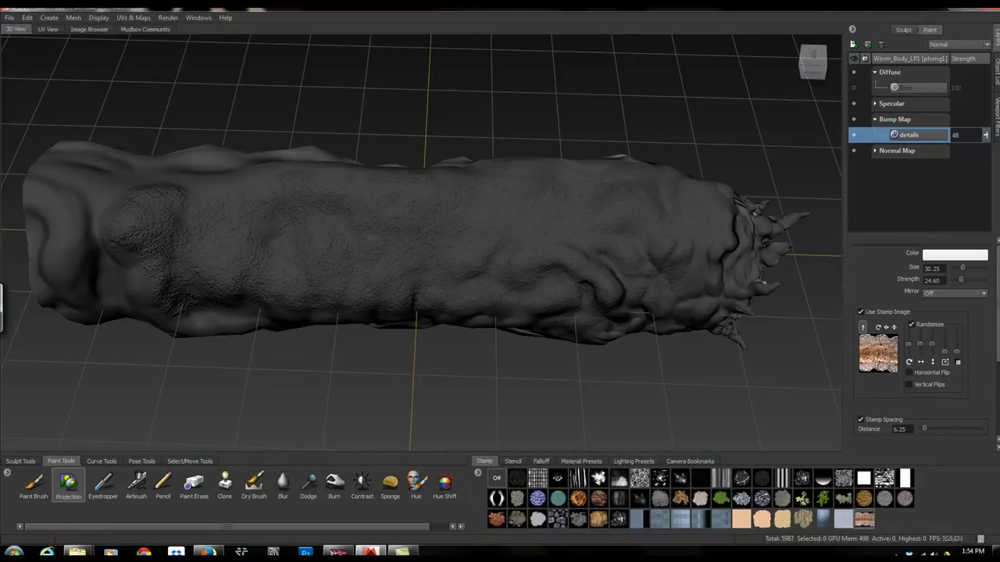
pyautogui.moveTo(200, 184); pyautogui.dragTo(223, 184)
pyautogui.moveTo(131, 183); pyautogui.dragTo(119, 178)
pyautogui.moveTo(117, 243)
pyautogui.mouseDown()
pyautogui.moveTo(142, 293)
pyautogui.moveTo(233, 316)
pyautogui.mouseUp()
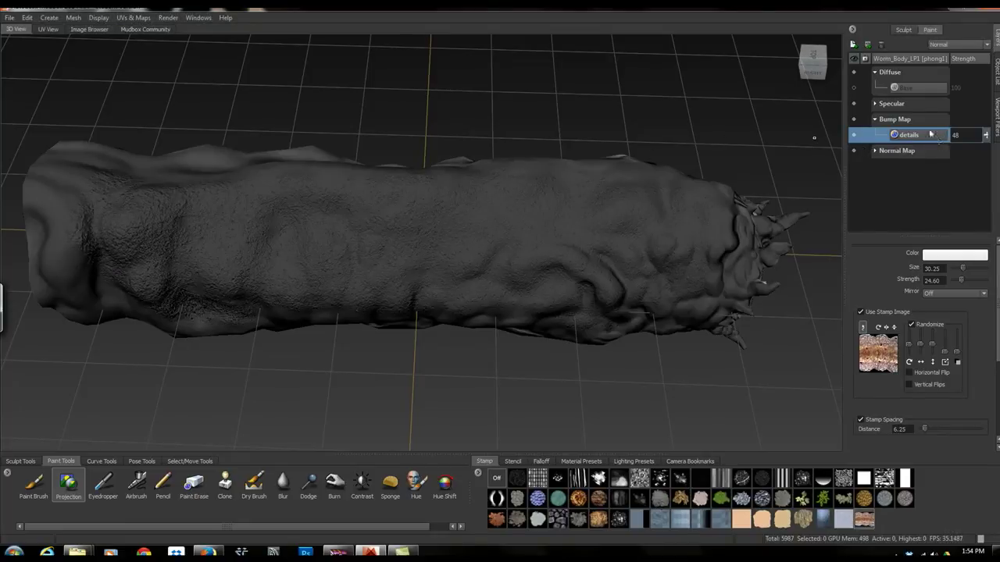
# Generate a normal map layer from the details bump layer, set its strength to 53 and hide the Bump Map channel
pyautogui.rightClick(932, 139)
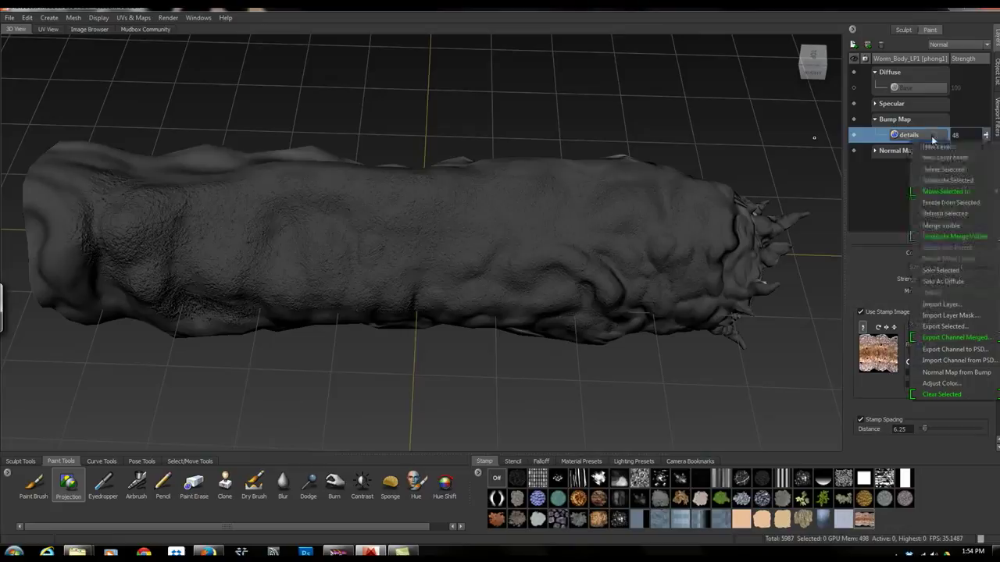
pyautogui.click(950, 374)
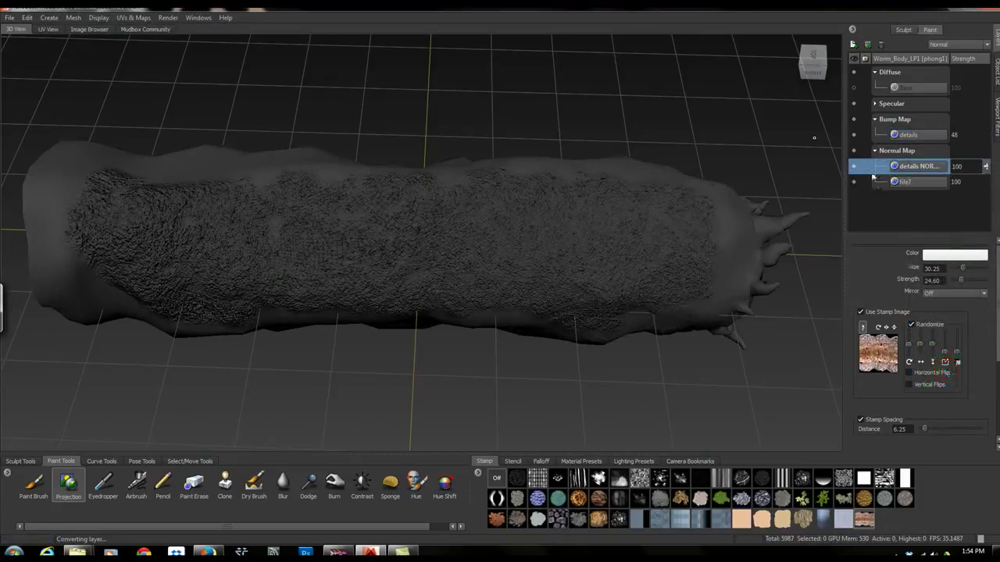
pyautogui.click(854, 121)
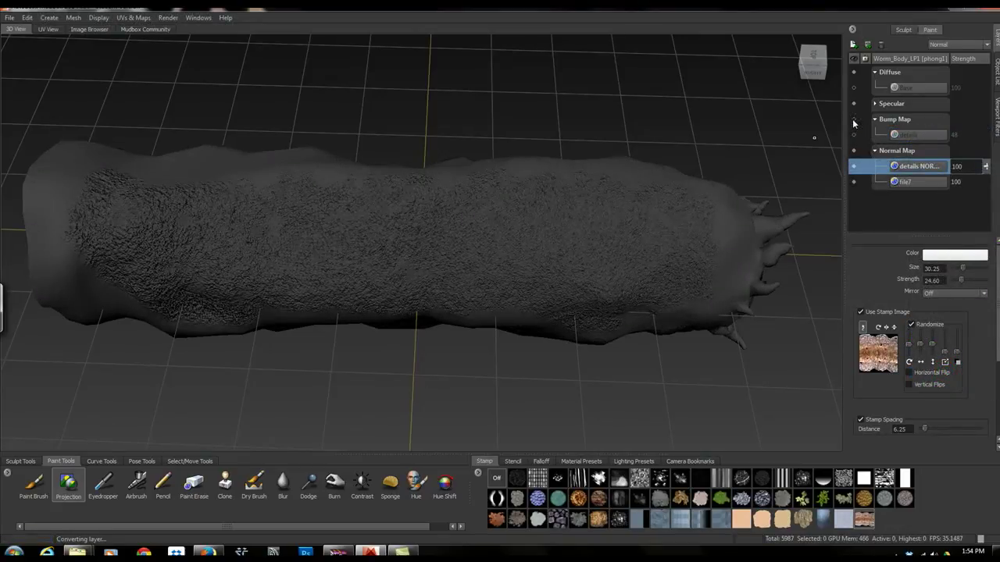
pyautogui.moveTo(985, 167); pyautogui.dragTo(988, 196)
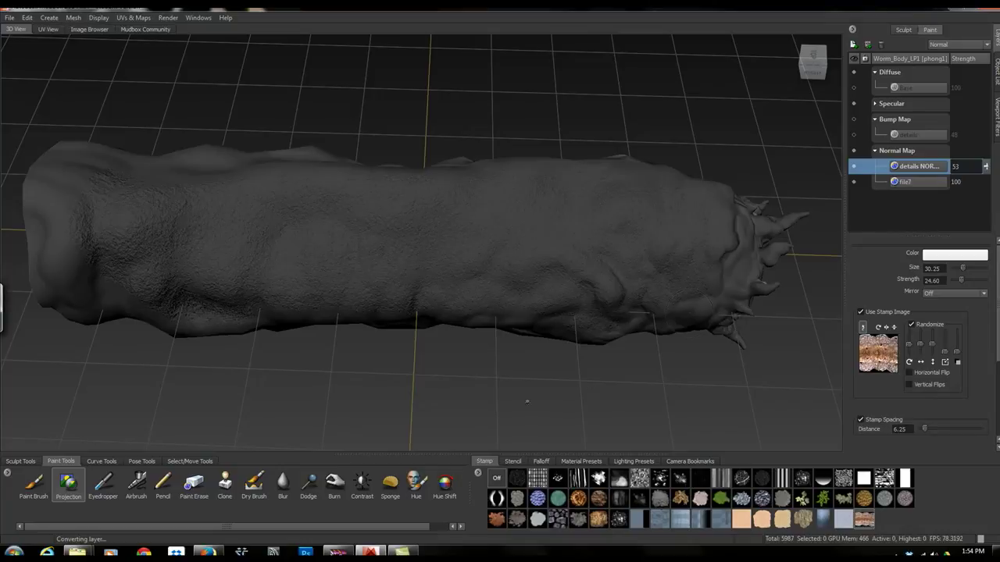
# Enlarge the brush to 36.67 and paint over the rough skin near the worm's middle on the details normal map layer
pyautogui.keyDown('alt'); pyautogui.moveTo(510, 391); pyautogui.dragTo(640, 397); pyautogui.keyUp('alt')
pyautogui.scroll(5, 523, 399)
pyautogui.scroll(5, 522, 401)
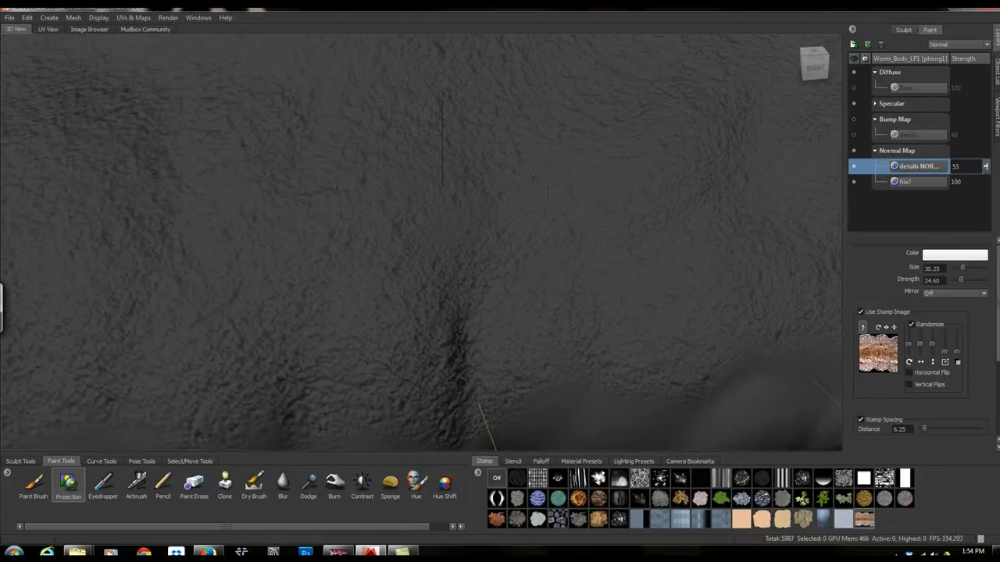
pyautogui.press('b')
pyautogui.moveTo(443, 189); pyautogui.dragTo(371, 188)
pyautogui.moveTo(443, 189); pyautogui.dragTo(437, 188)
pyautogui.press('b')
pyautogui.moveTo(344, 177); pyautogui.dragTo(469, 177)
pyautogui.moveTo(344, 215); pyautogui.dragTo(442, 176)
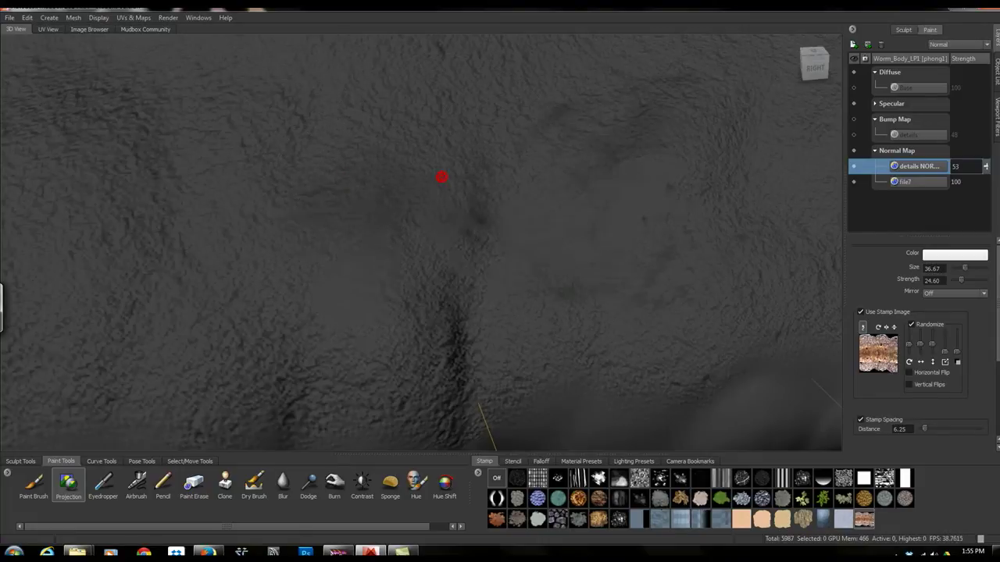
pyautogui.moveTo(313, 147)
pyautogui.mouseDown()
pyautogui.moveTo(143, 129)
pyautogui.moveTo(146, 248)
pyautogui.mouseUp()
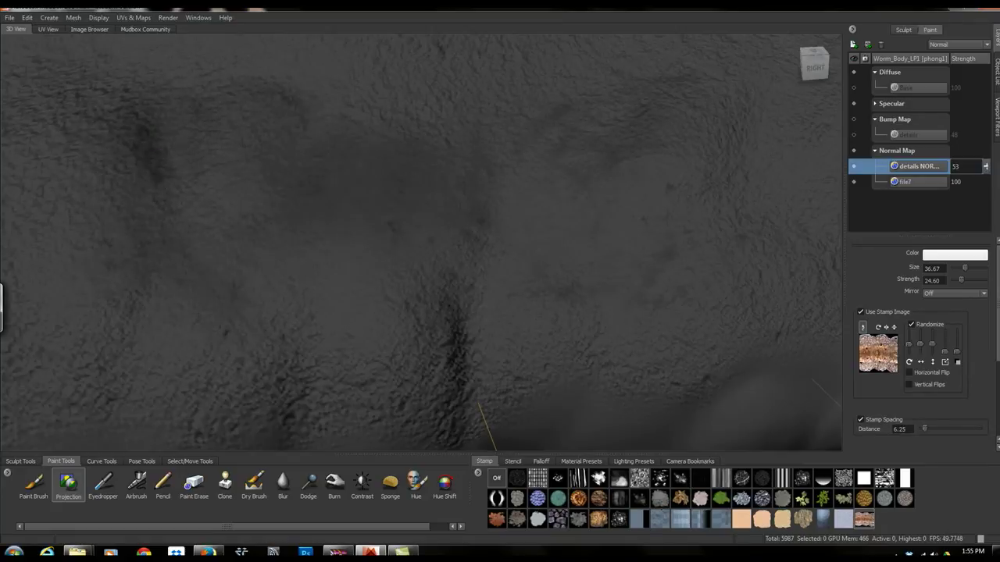
pyautogui.moveTo(352, 148); pyautogui.dragTo(392, 144)
pyautogui.moveTo(719, 242)
pyautogui.mouseDown()
pyautogui.moveTo(721, 145)
pyautogui.moveTo(602, 94)
pyautogui.mouseUp()
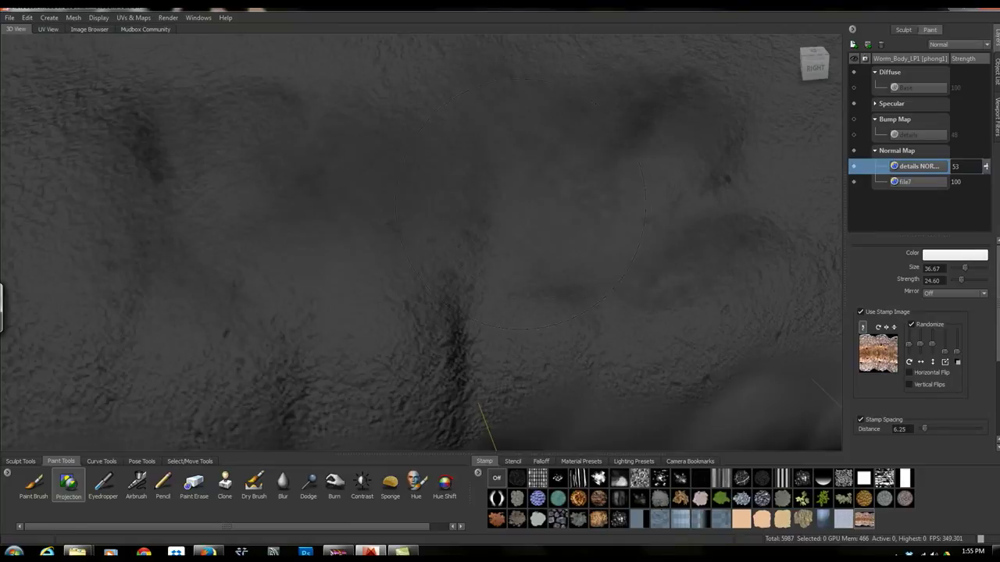
# Compare the worm's surface with the details normal map layer hidden and shown, examining the folds from several angles
pyautogui.keyDown('alt'); pyautogui.moveTo(520, 204); pyautogui.dragTo(396, 279, button='right'); pyautogui.keyUp('alt')
pyautogui.keyDown('alt'); pyautogui.moveTo(395, 269); pyautogui.dragTo(265, 266); pyautogui.keyUp('alt')
pyautogui.keyDown('alt'); pyautogui.moveTo(265, 266); pyautogui.dragTo(391, 242, button='right'); pyautogui.keyUp('alt')
pyautogui.keyDown('alt'); pyautogui.moveTo(195, 234); pyautogui.dragTo(367, 242); pyautogui.keyUp('alt')
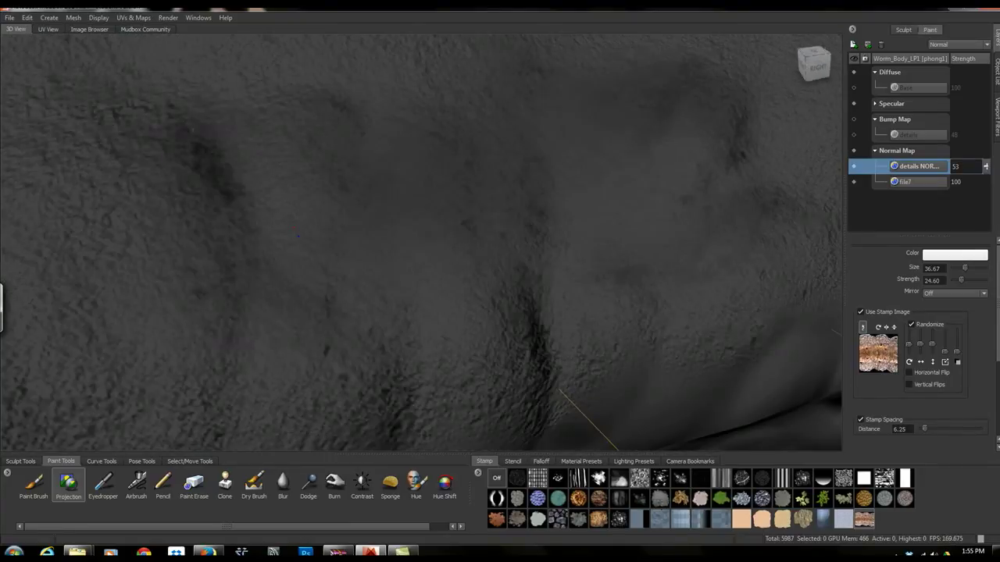
pyautogui.keyDown('alt'); pyautogui.moveTo(298, 234); pyautogui.dragTo(298, 235); pyautogui.keyUp('alt')
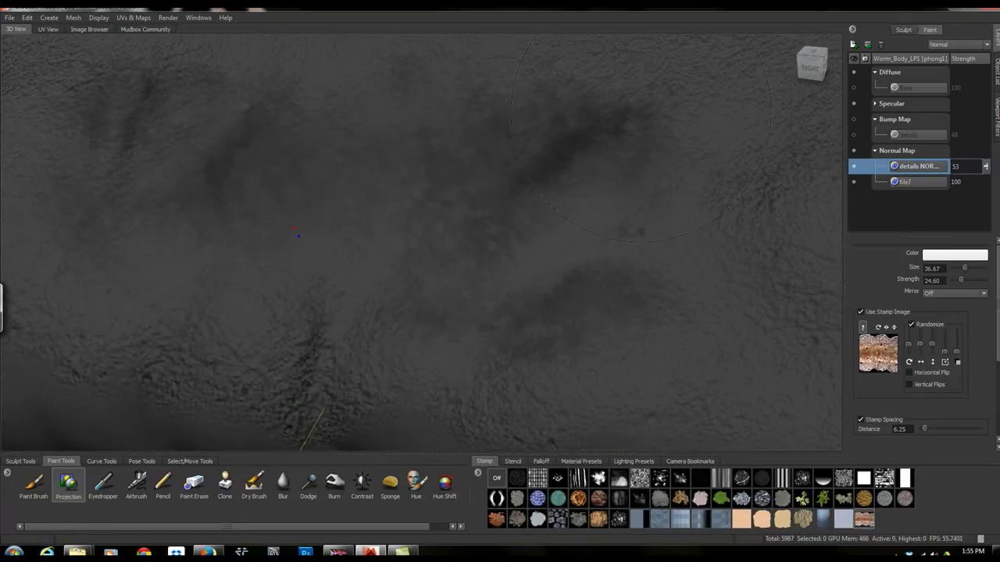
pyautogui.click(854, 166)
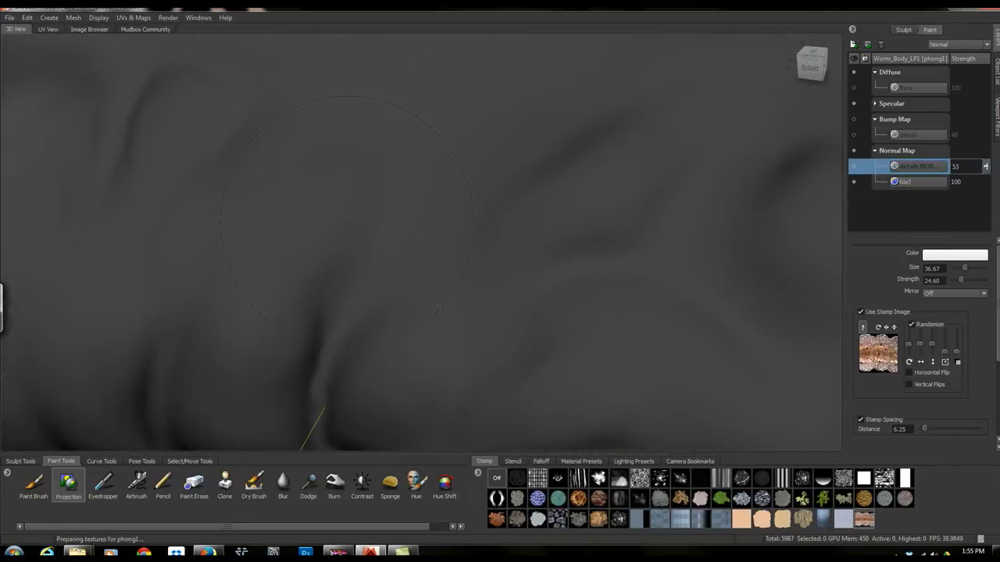
pyautogui.click(854, 166)
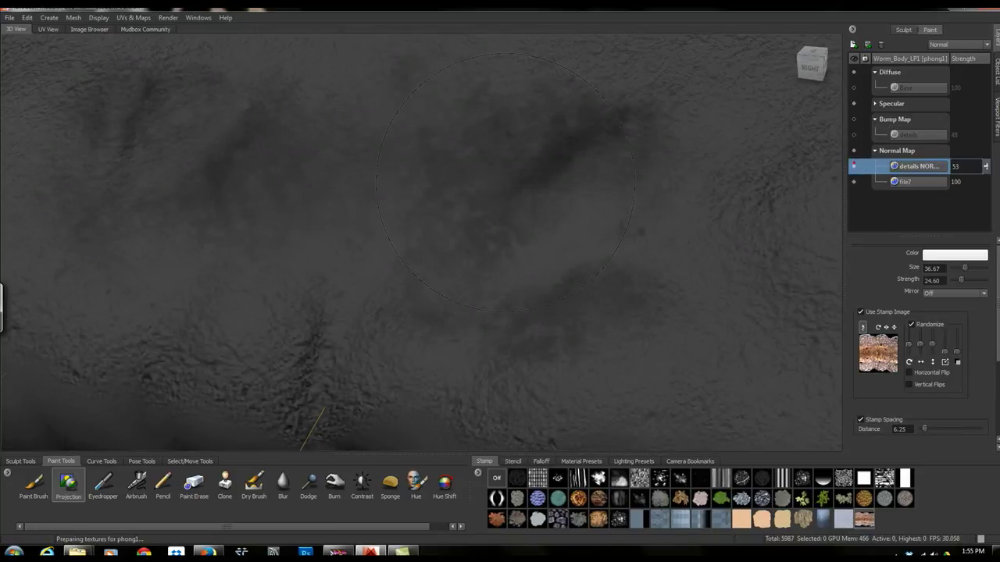
pyautogui.click(853, 165)
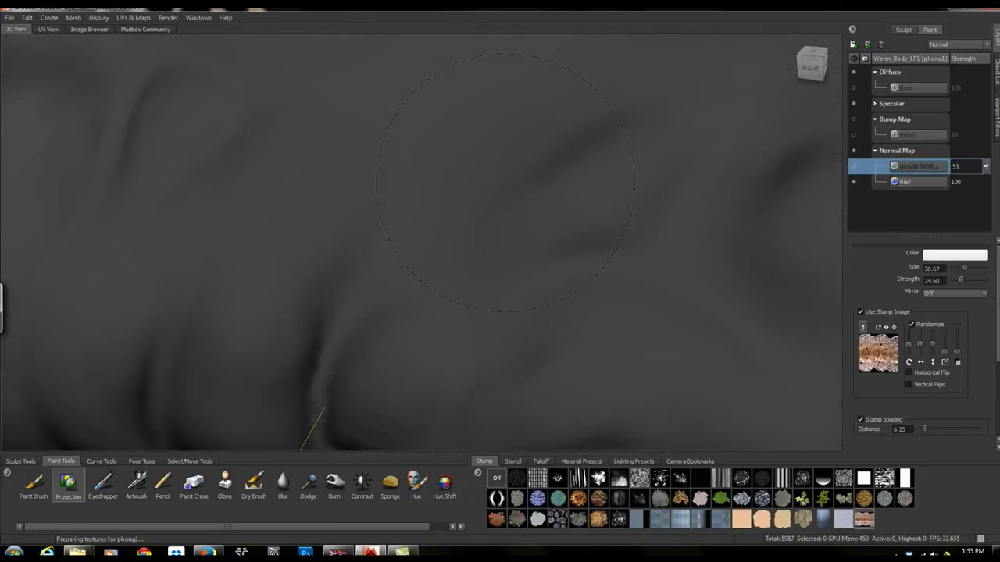
pyautogui.click(853, 165)
pyautogui.keyDown('alt'); pyautogui.moveTo(505, 183); pyautogui.dragTo(417, 153, button='right'); pyautogui.keyUp('alt')
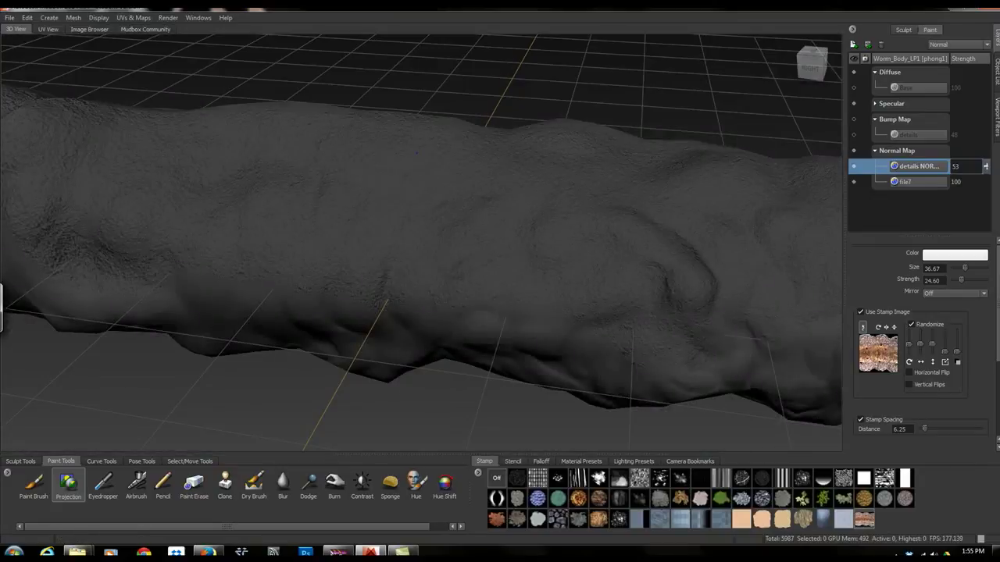
pyautogui.keyDown('alt'); pyautogui.moveTo(417, 153); pyautogui.dragTo(298, 117); pyautogui.keyUp('alt')
pyautogui.keyDown('alt'); pyautogui.moveTo(298, 117); pyautogui.dragTo(406, 157, button='right'); pyautogui.keyUp('alt')
pyautogui.keyDown('alt'); pyautogui.moveTo(406, 156); pyautogui.dragTo(343, 188); pyautogui.keyUp('alt')
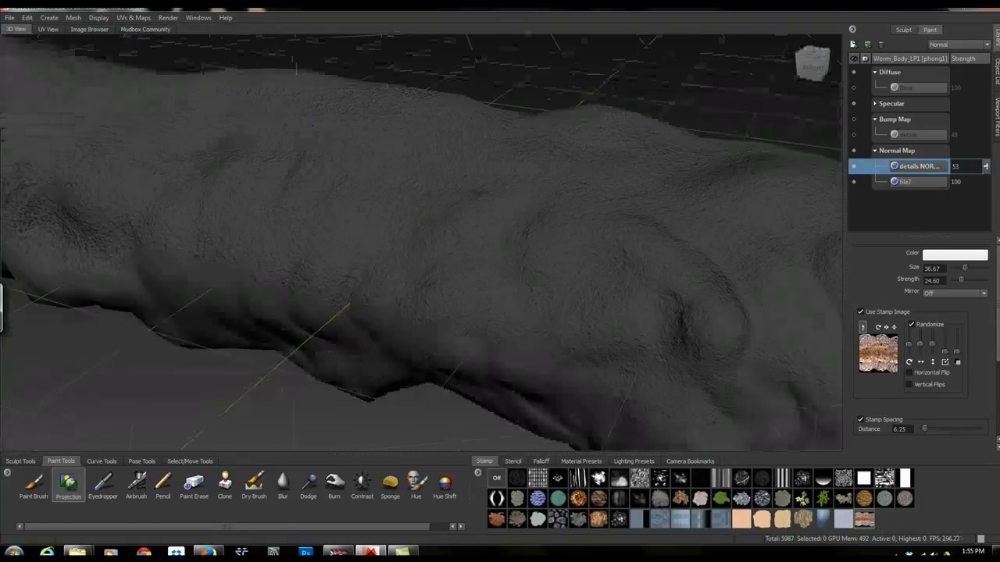
pyautogui.keyDown('alt'); pyautogui.moveTo(532, 235); pyautogui.dragTo(443, 216, button='right'); pyautogui.keyUp('alt')
pyautogui.moveTo(445, 217)
pyautogui.keyDown('alt'); pyautogui.mouseDown()
pyautogui.moveTo(460, 212)
pyautogui.moveTo(446, 216)
pyautogui.mouseUp(); pyautogui.keyUp('alt')
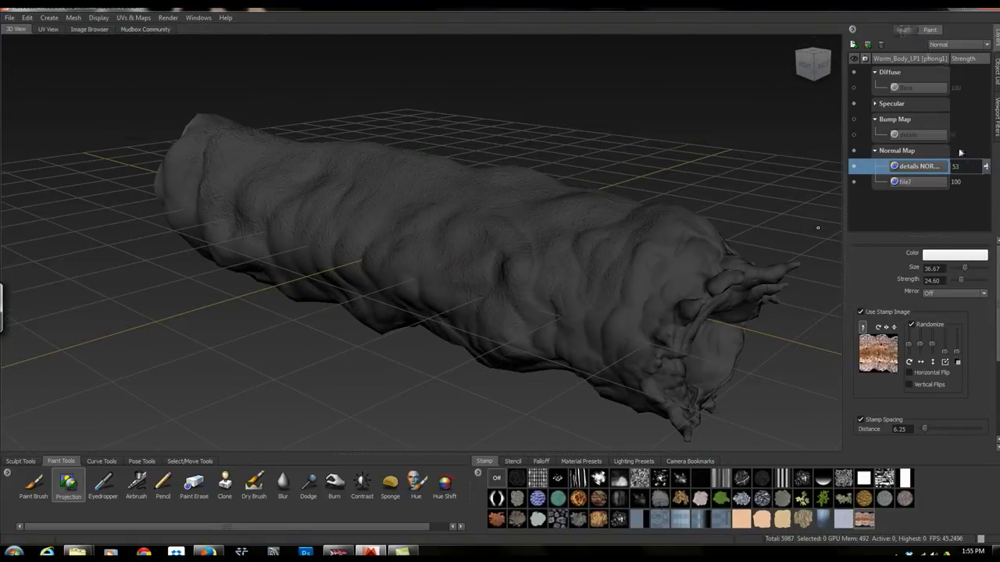
# Set the details normal map layer's blending mode to Overlay and show the Base diffuse layer again
pyautogui.click(957, 45)
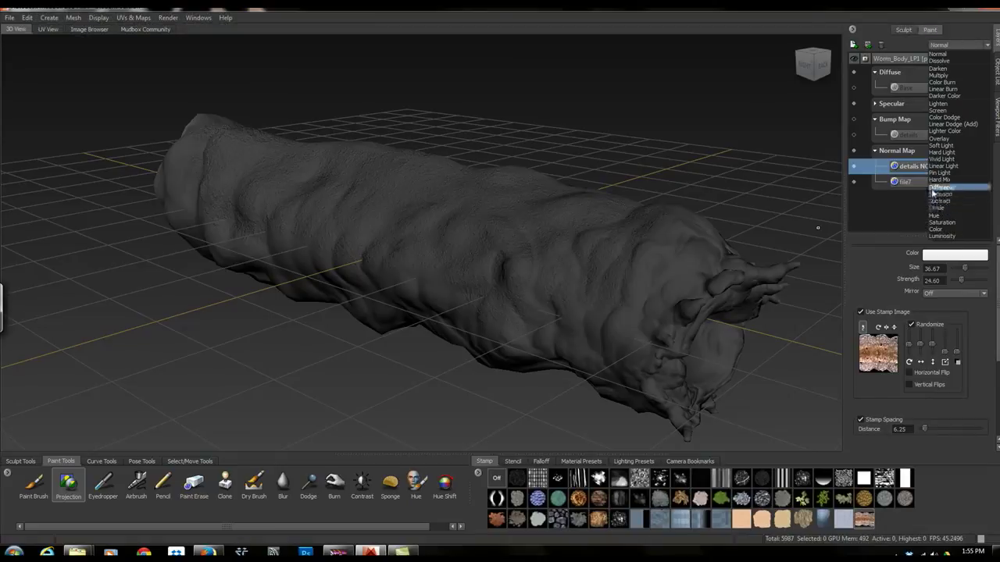
pyautogui.click(933, 139)
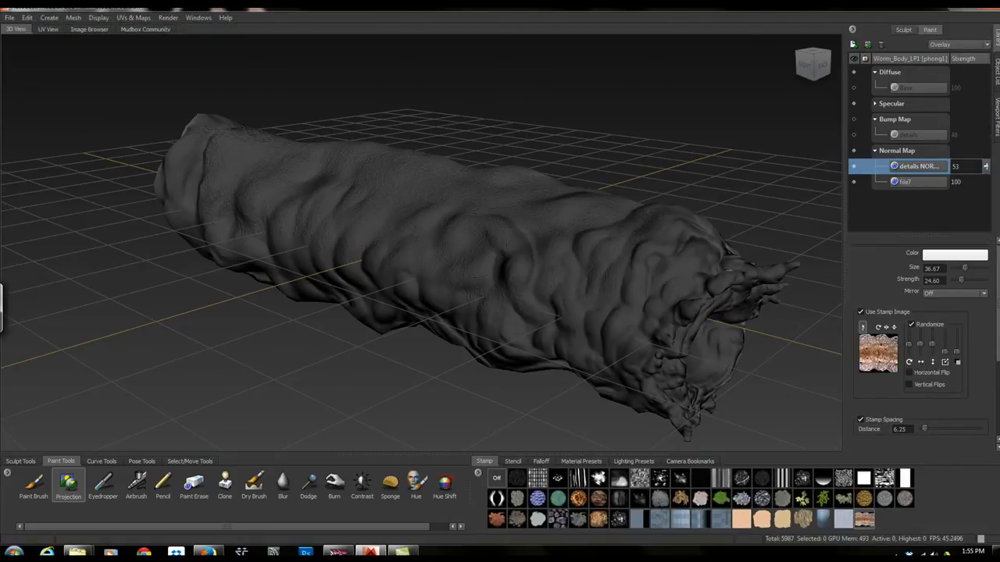
pyautogui.keyDown('alt'); pyautogui.moveTo(422, 258); pyautogui.dragTo(531, 265, button='right'); pyautogui.keyUp('alt')
pyautogui.keyDown('alt'); pyautogui.moveTo(258, 273); pyautogui.dragTo(317, 281); pyautogui.keyUp('alt')
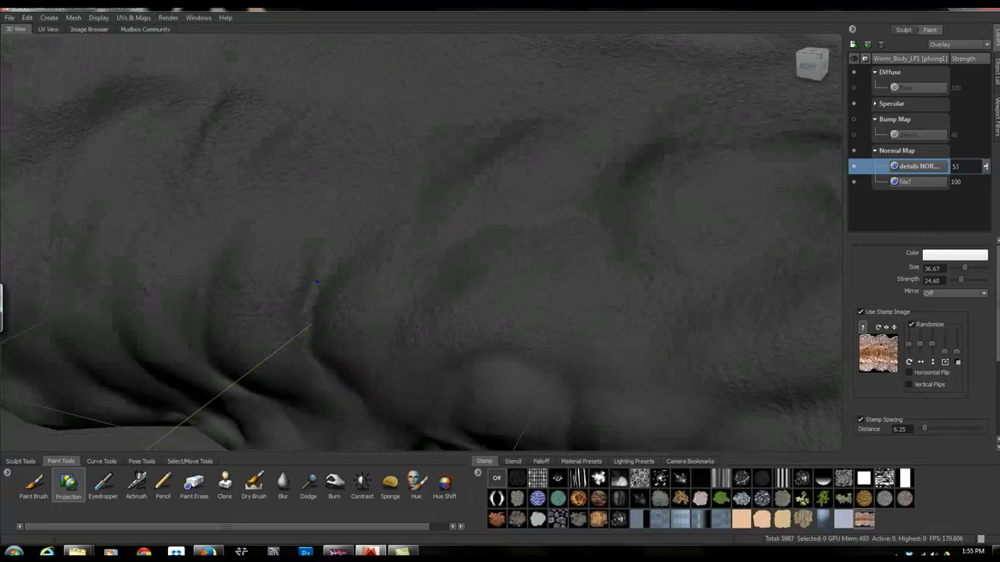
pyautogui.scroll(2, 317, 281)
pyautogui.keyDown('alt'); pyautogui.moveTo(317, 281); pyautogui.dragTo(235, 281, button='right'); pyautogui.keyUp('alt')
pyautogui.keyDown('alt'); pyautogui.moveTo(546, 223); pyautogui.dragTo(415, 279); pyautogui.keyUp('alt')
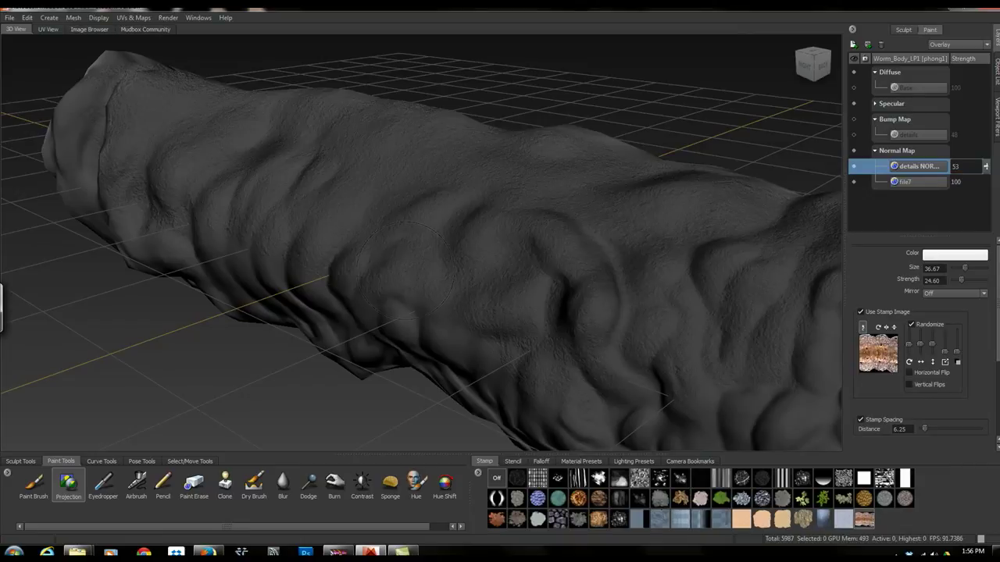
pyautogui.click(855, 86)
# Try darkening the Base diffuse layer by bending its RGB curve downward in Adjust Color
pyautogui.rightClick(906, 90)
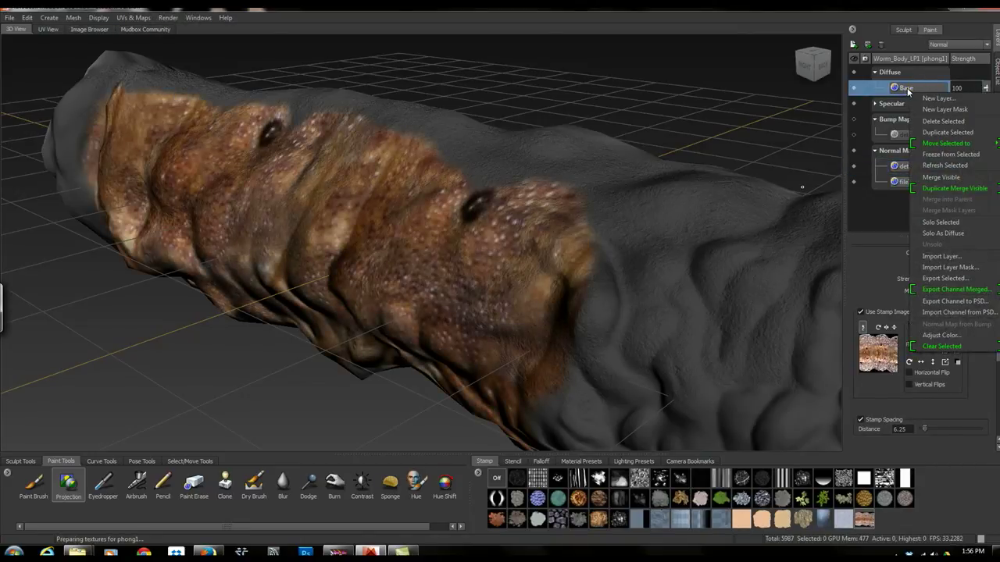
pyautogui.click(942, 335)
pyautogui.moveTo(544, 301); pyautogui.dragTo(529, 352)
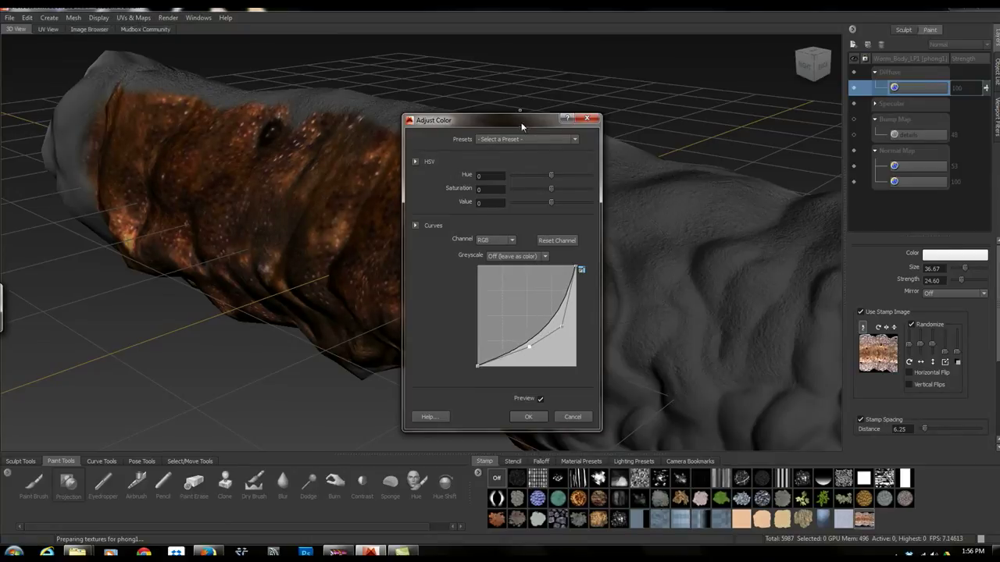
pyautogui.moveTo(521, 122); pyautogui.dragTo(715, 58)
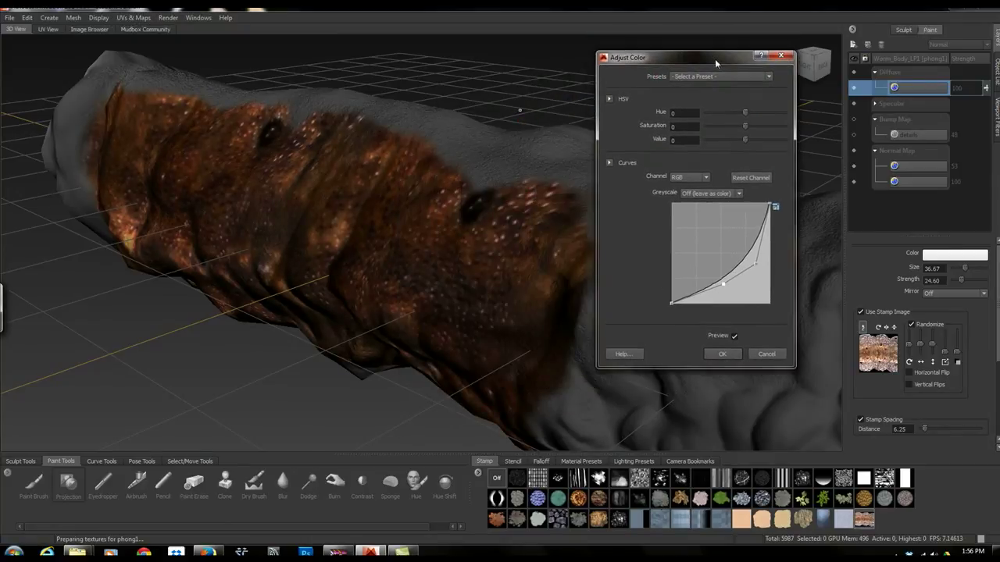
pyautogui.click(731, 353)
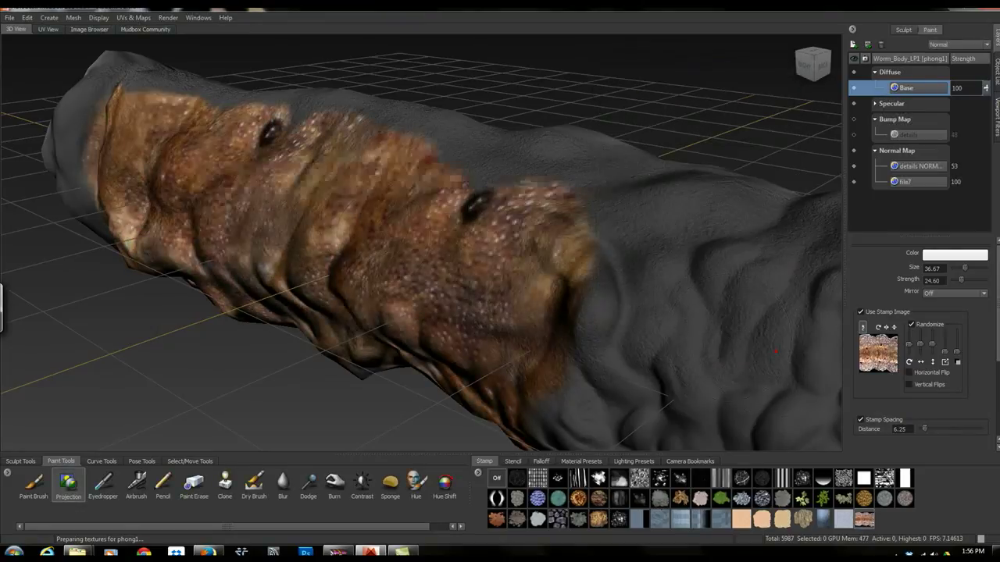